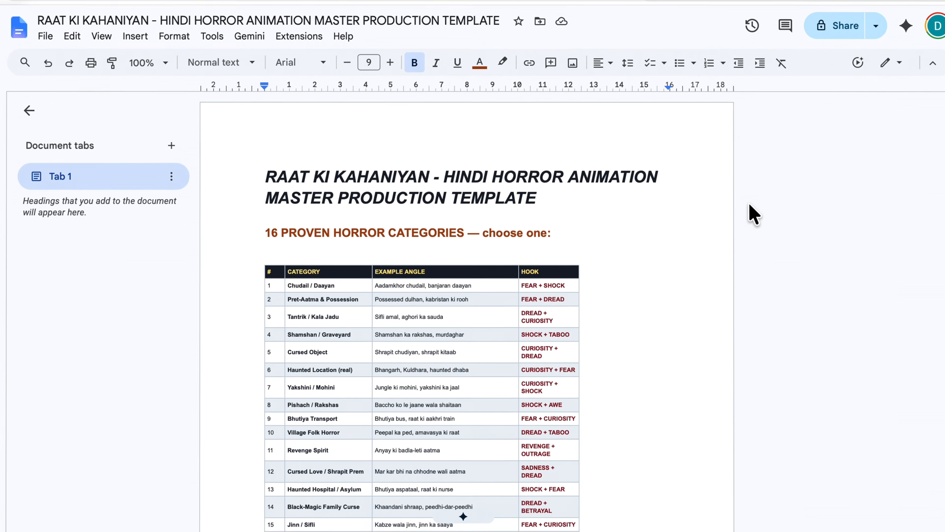
Look through the horror production template, examining the 16-category table and the topic, script, character and thumbnail prompt sections
{"action": "scroll", "coordinate": [472, 261], "scroll_direction": "down", "scroll_amount": 1}
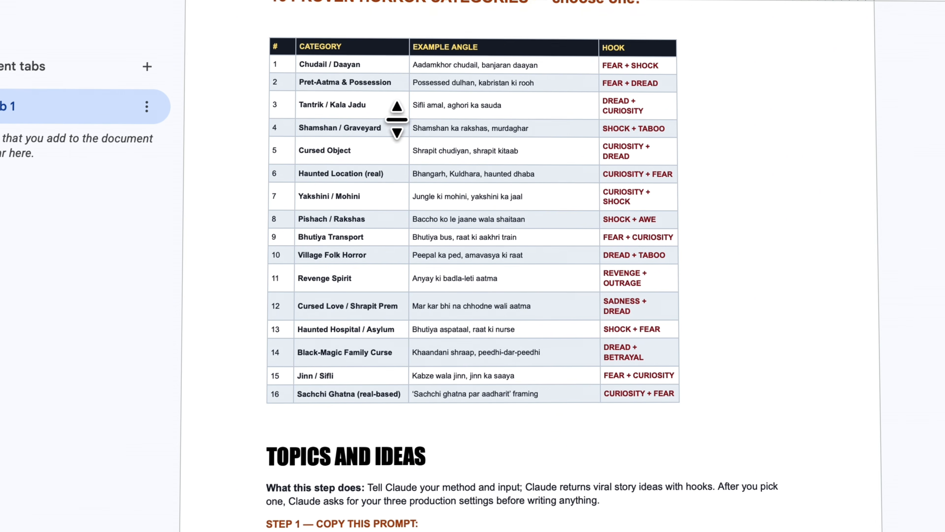
{"action": "scroll", "coordinate": [394, 131], "scroll_direction": "up", "scroll_amount": 2}
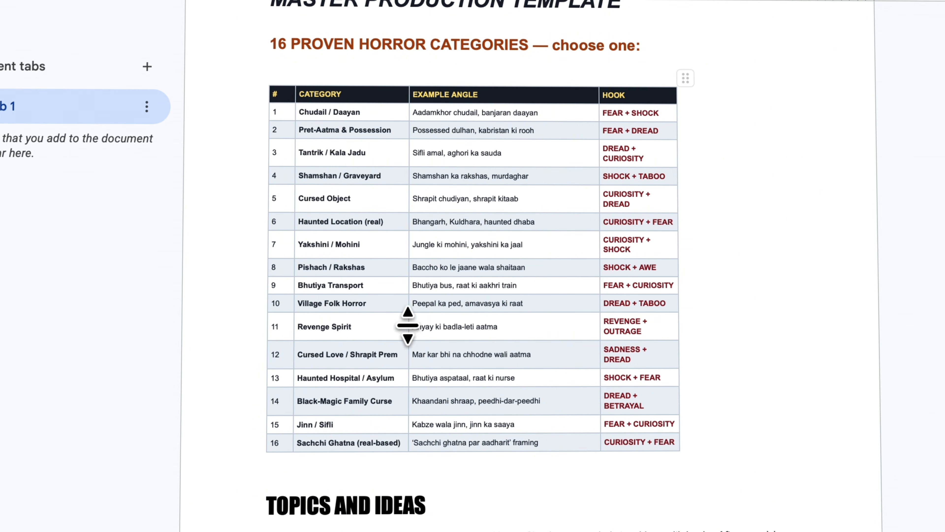
{"action": "scroll", "coordinate": [372, 326], "scroll_direction": "down", "scroll_amount": 1}
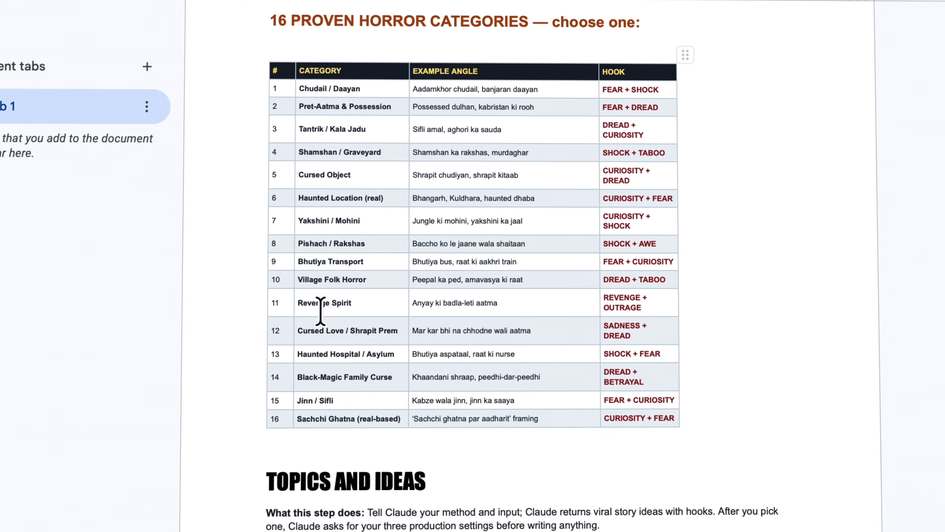
{"action": "scroll", "coordinate": [407, 259], "scroll_direction": "down", "scroll_amount": 2}
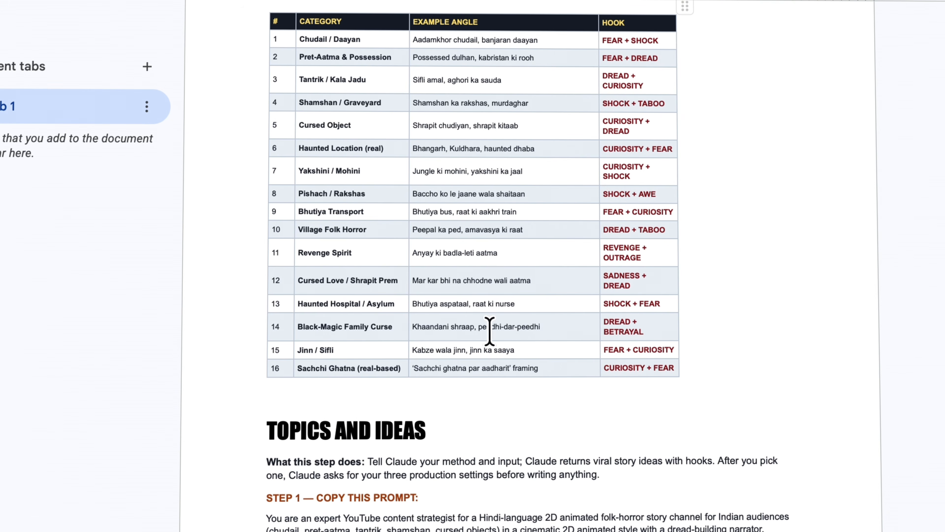
{"action": "scroll", "coordinate": [836, 283], "scroll_direction": "down", "scroll_amount": 20}
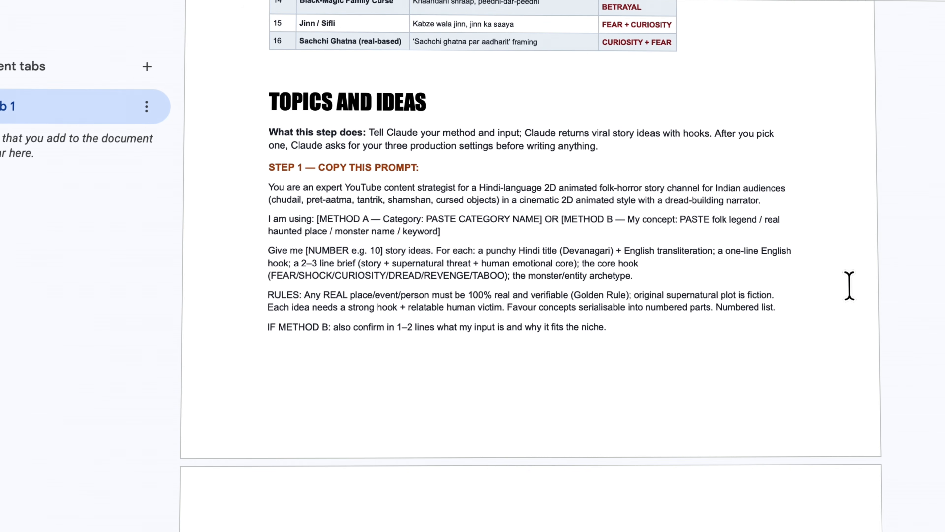
{"action": "scroll", "coordinate": [911, 282], "scroll_direction": "down", "scroll_amount": 20}
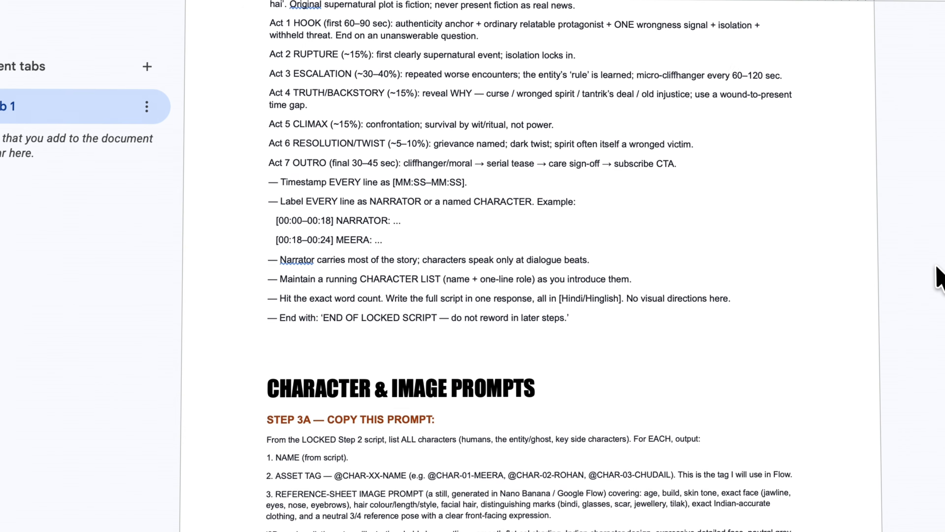
{"action": "scroll", "coordinate": [937, 267], "scroll_direction": "down", "scroll_amount": 20}
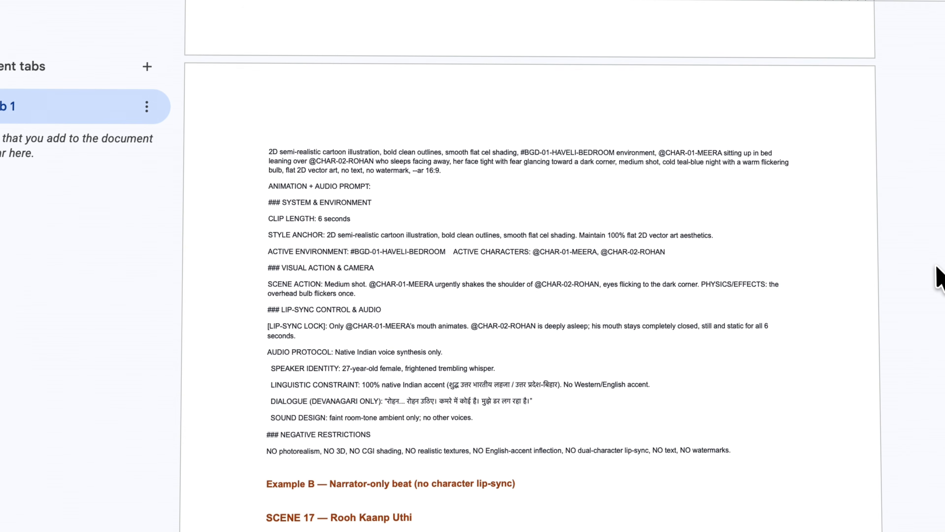
{"action": "scroll", "coordinate": [936, 265], "scroll_direction": "down", "scroll_amount": 20}
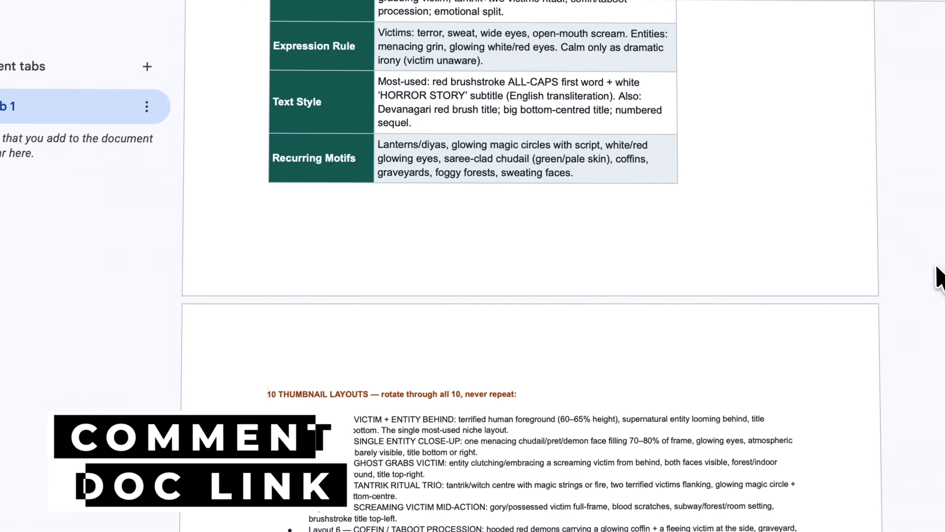
{"action": "scroll", "coordinate": [941, 278], "scroll_direction": "down", "scroll_amount": 10}
{"action": "scroll", "coordinate": [940, 278], "scroll_direction": "up", "scroll_amount": 20}
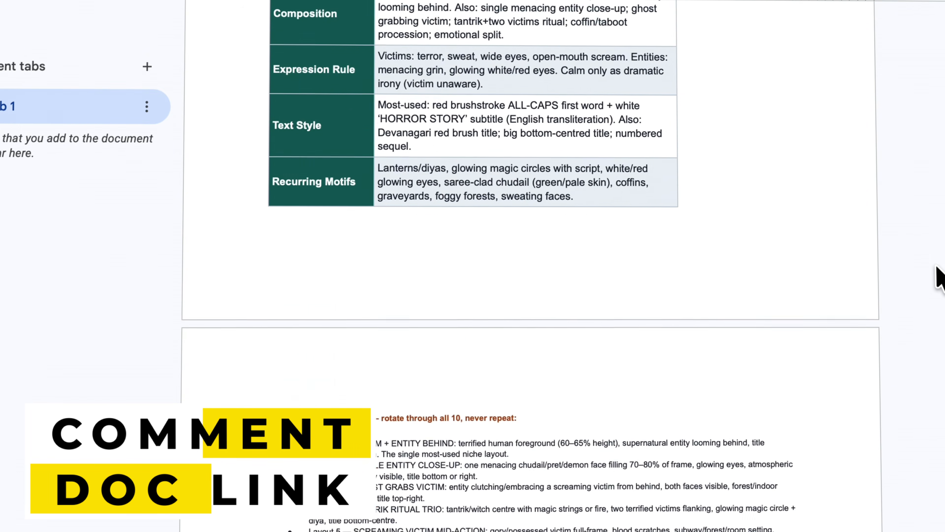
{"action": "scroll", "coordinate": [938, 267], "scroll_direction": "up", "scroll_amount": 20}
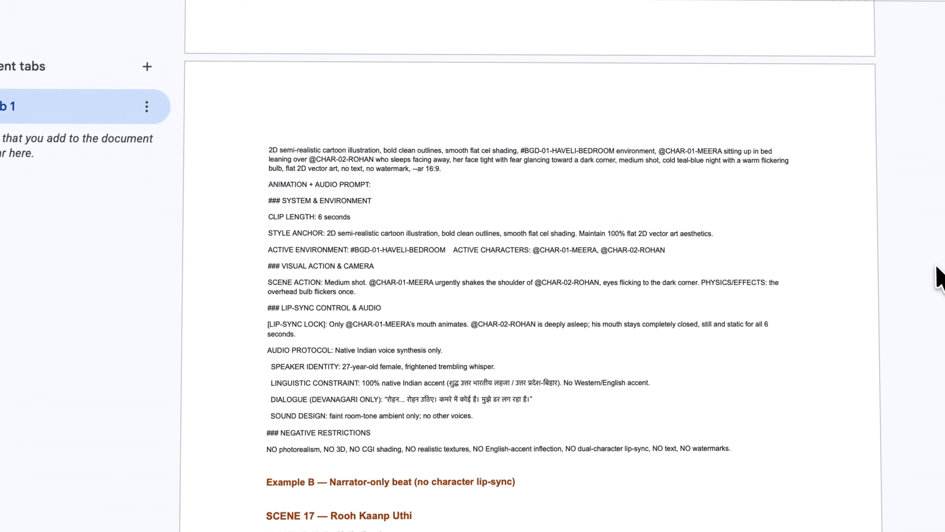
{"action": "scroll", "coordinate": [940, 278], "scroll_direction": "up", "scroll_amount": 20}
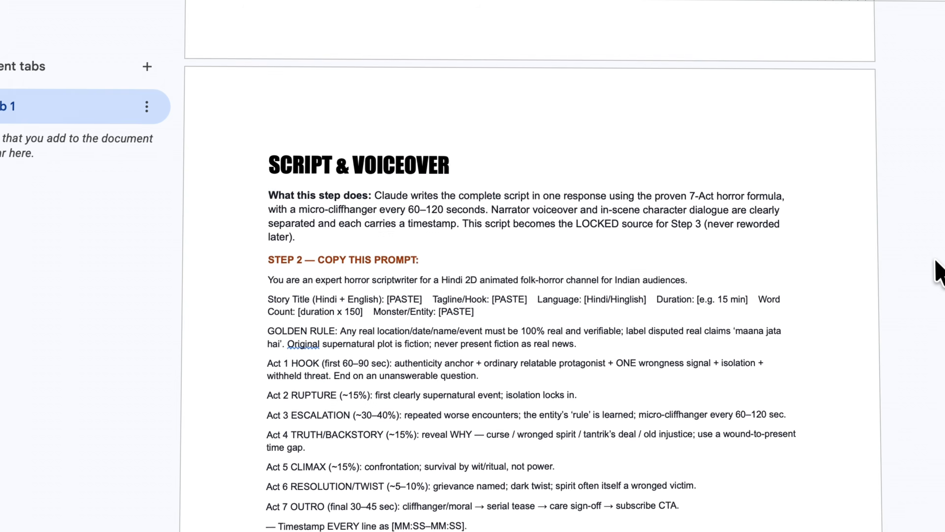
{"action": "scroll", "coordinate": [940, 272], "scroll_direction": "up", "scroll_amount": 10}
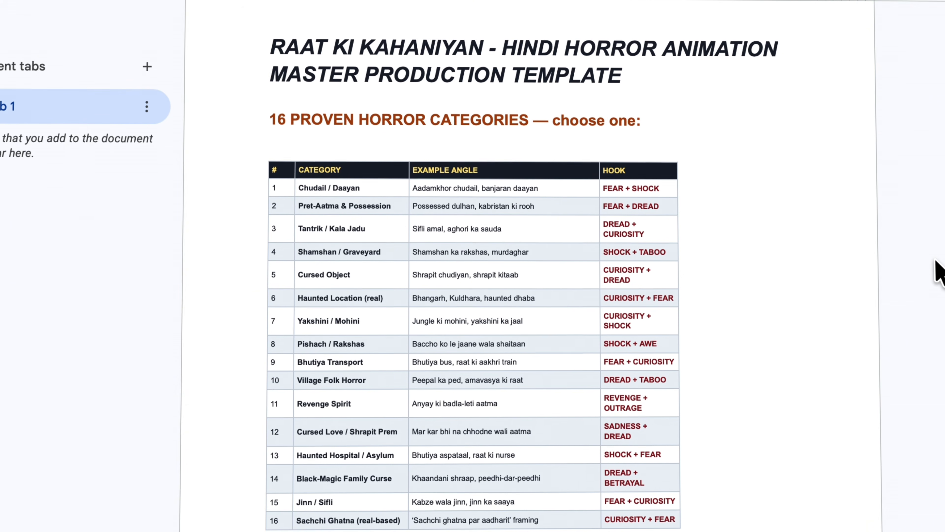
{"action": "scroll", "coordinate": [938, 271], "scroll_direction": "down", "scroll_amount": 2}
{"action": "scroll", "coordinate": [940, 231], "scroll_direction": "down", "scroll_amount": 5}
{"action": "scroll", "coordinate": [940, 231], "scroll_direction": "up", "scroll_amount": 3}
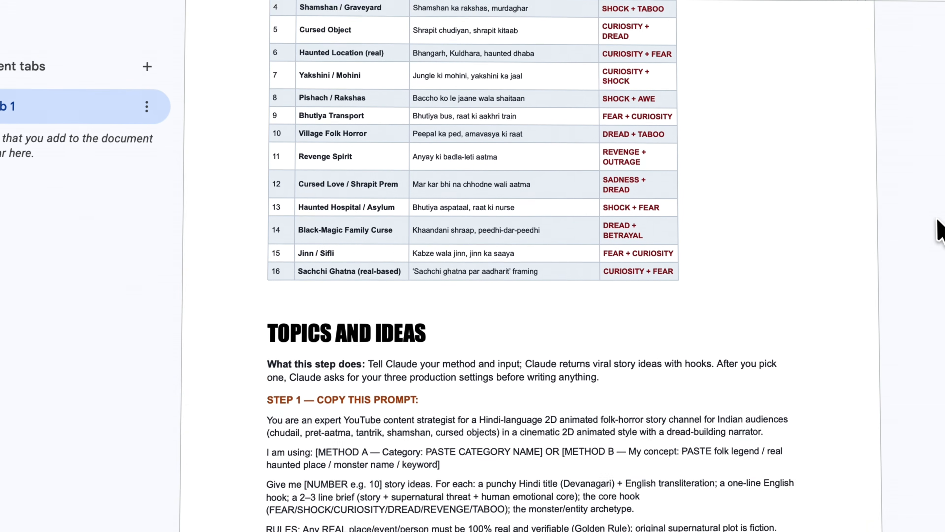
Copy the full Step 1 prompt under Topics and Ideas and paste it into a new Claude chat message
{"action": "scroll", "coordinate": [940, 231], "scroll_direction": "down", "scroll_amount": 8}
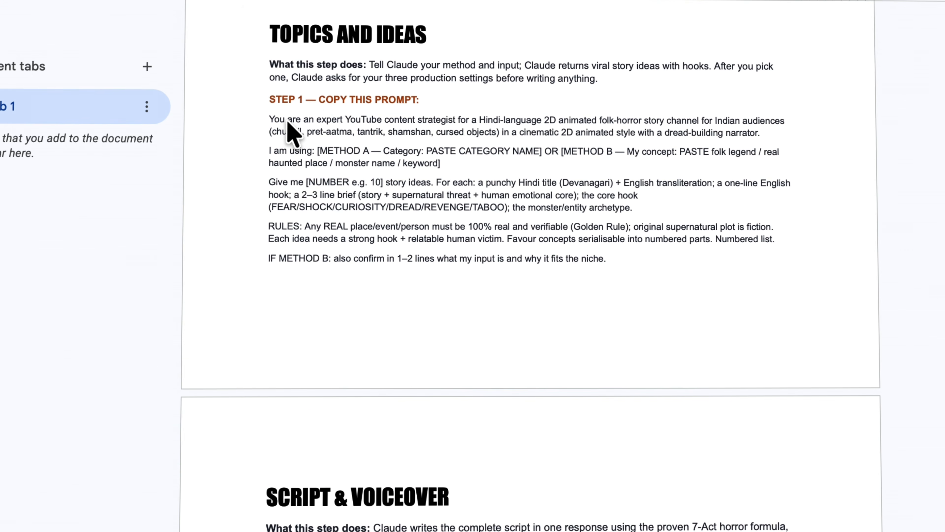
{"action": "left_click_drag", "start_coordinate": [269, 118], "coordinate": [616, 261]}
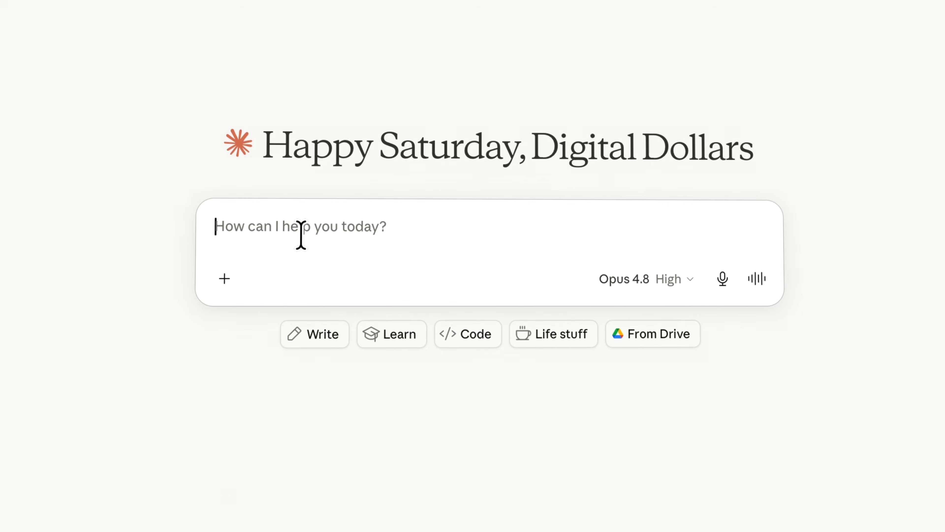
{"action": "type", "text": "You are an expert YouTube content strategist for a Hindi-language 2D animated folk-horror story channel for Indian audiences (chudail, pret-aatma, tantrik, shamshan, cursed objects) in a cinematic 2D animated style with a dread-building narrator. I am using: [METHOD A — Category: PASTE CATEGORY NAME] OR [METHOD B — My concept: PASTE folk legend / real haunted place / monster name / keyword] Give me [NUMBER e.g. 10] story ideas. For each: a punchy Hindi title (Devanagari) + English transliteration; a one-line English hook; a 2–3 line brief (story + supernatural threat + human emotional core); the core hook (FEAR/SHOCK/CURIOSITY/DREAD/REVENGE/TABOO); the monster/entity archetype. RULES: Any REAL place/event/person must be 100% real and verifiable (Golden Rule); original supernatural plot is fiction. Each idea needs a strong hook + relatable human victim. Favour concepts serialisable into numbered parts. Numbered list. IF METHOD B: also confirm in 1–2 lines what my input is and why it fits the niche."}
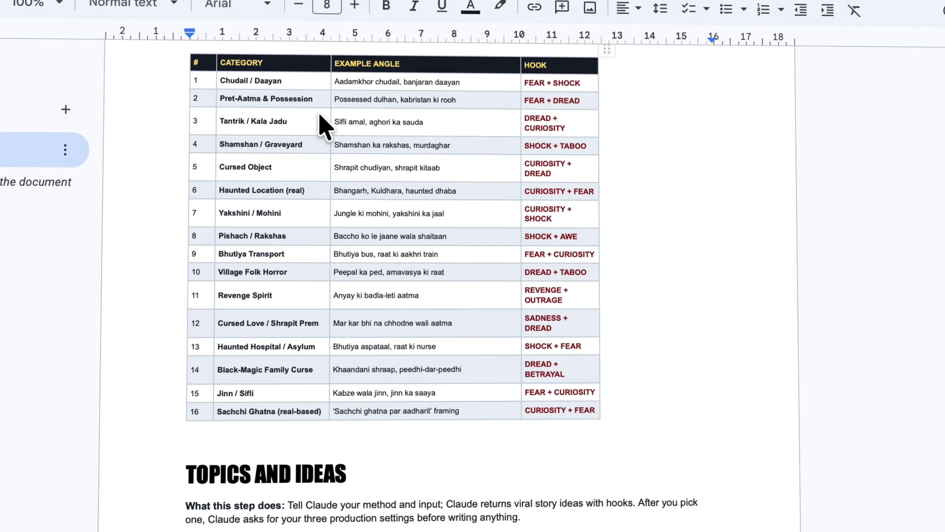
Copy the category "Chudail / Daayan" from the Google Docs template and replace the Method A category placeholder in the Claude prompt with it
{"action": "scroll", "coordinate": [373, 85], "scroll_direction": "up", "scroll_amount": 2}
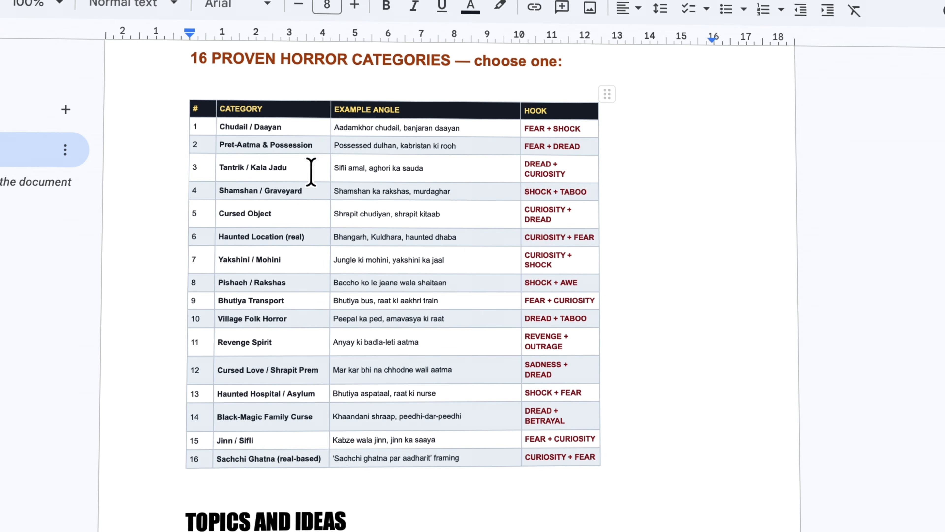
{"action": "triple_click", "coordinate": [288, 126]}
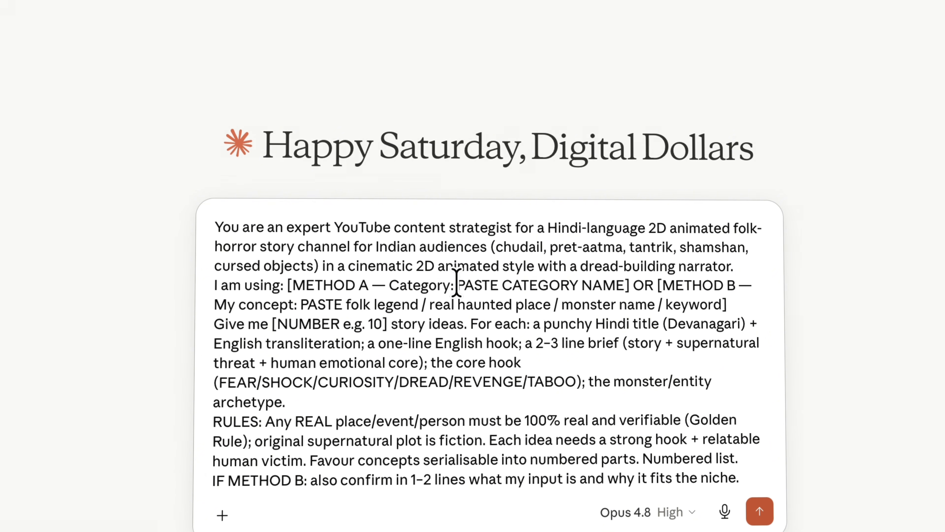
{"action": "left_click_drag", "start_coordinate": [457, 283], "coordinate": [623, 279]}
{"action": "type", "text": "Chudail / Daayan"}
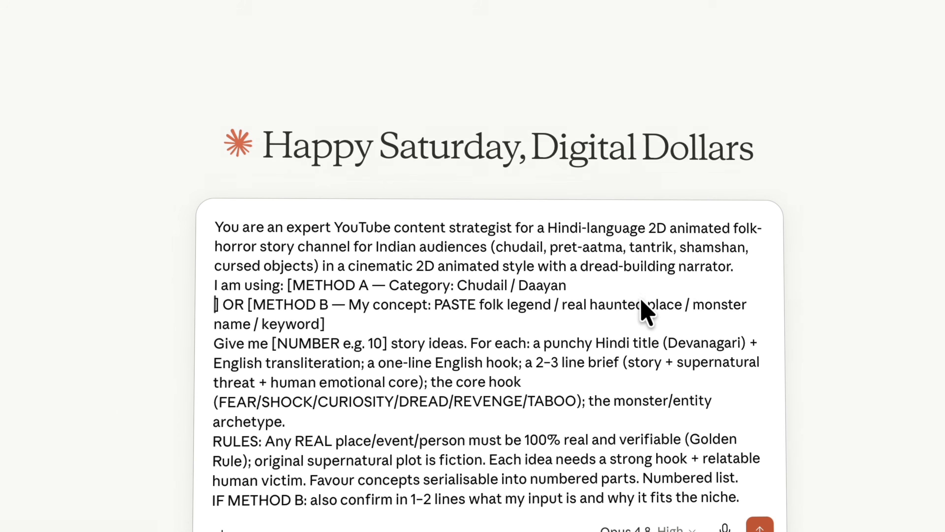
Remove the Method B alternative from the prompt and reduce the story ideas number placeholder to [10]
{"action": "left_click", "coordinate": [368, 305]}
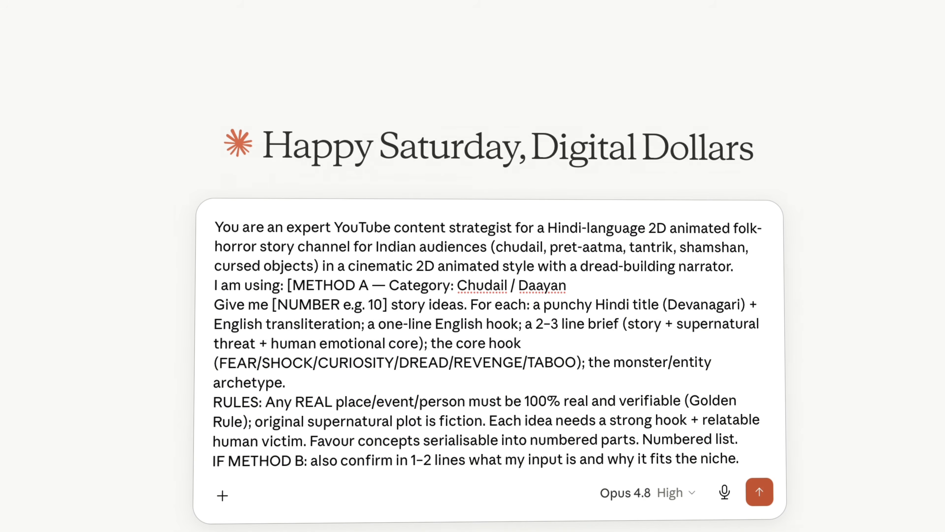
{"action": "key", "text": "BackSpace"}
{"action": "key", "text": "BackSpace"}
{"action": "key", "text": "BackSpace"}
{"action": "key", "text": "BackSpace"}
{"action": "key", "text": "BackSpace"}
{"action": "key", "text": "BackSpace"}
{"action": "key", "text": "BackSpace"}
{"action": "key", "text": "BackSpace"}
{"action": "key", "text": "BackSpace"}
{"action": "key", "text": "BackSpace"}
{"action": "key", "text": "BackSpace"}
{"action": "key", "text": "BackSpace"}
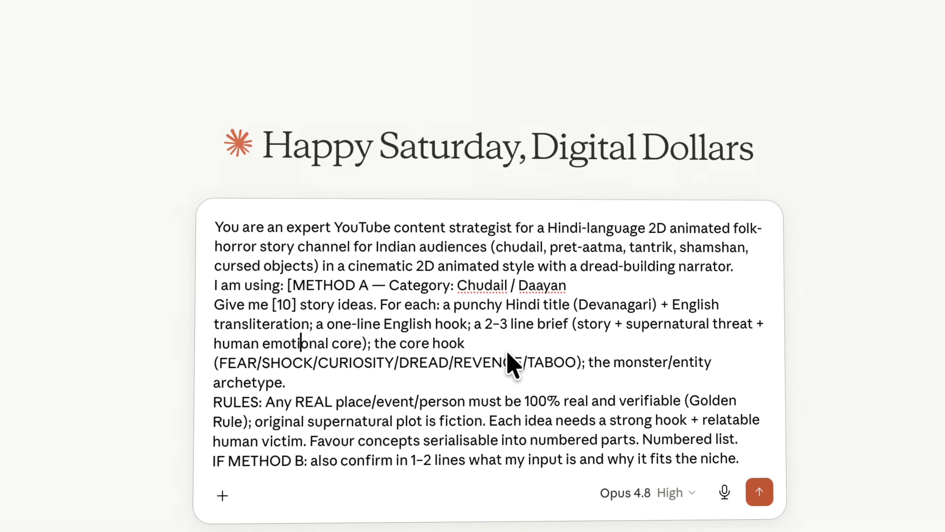
Send the prompt and read through the generated story ideas
{"action": "left_click", "coordinate": [760, 492]}
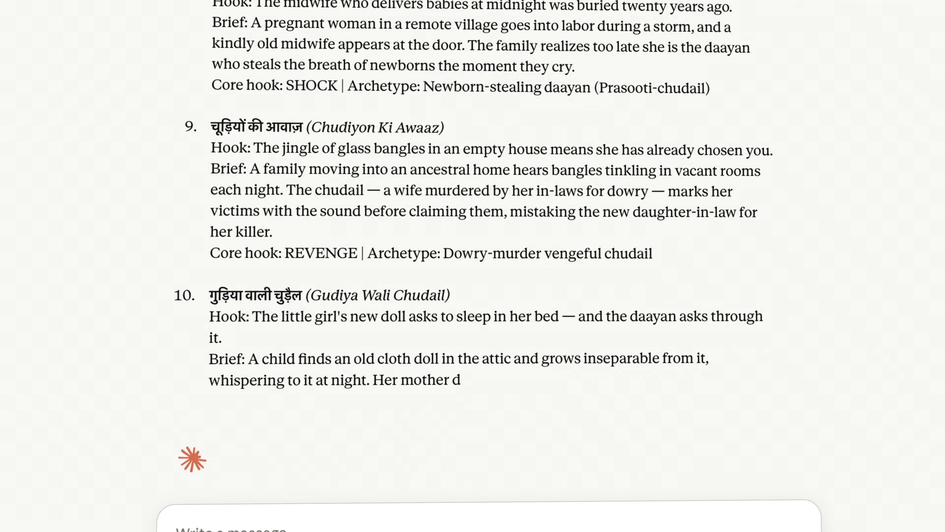
{"action": "scroll", "coordinate": [528, 306], "scroll_direction": "up", "scroll_amount": 10}
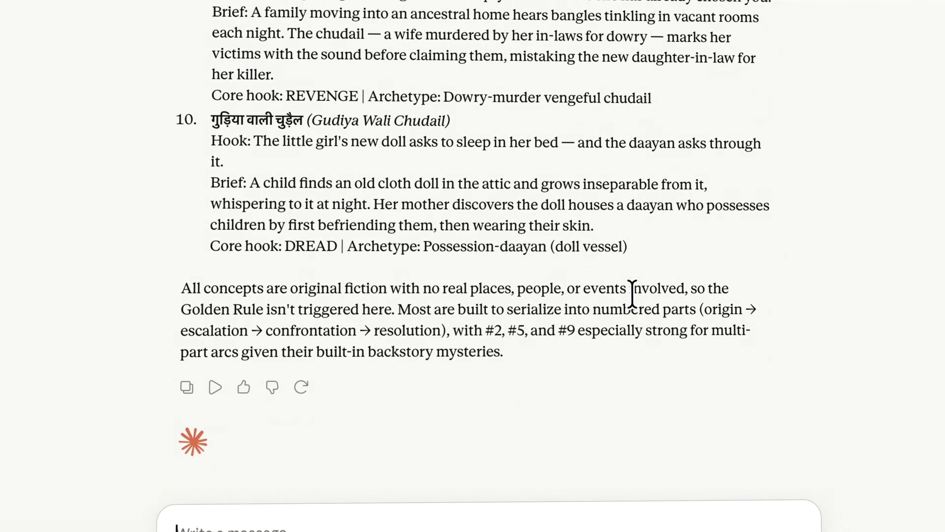
{"action": "scroll", "coordinate": [565, 309], "scroll_direction": "up", "scroll_amount": 10}
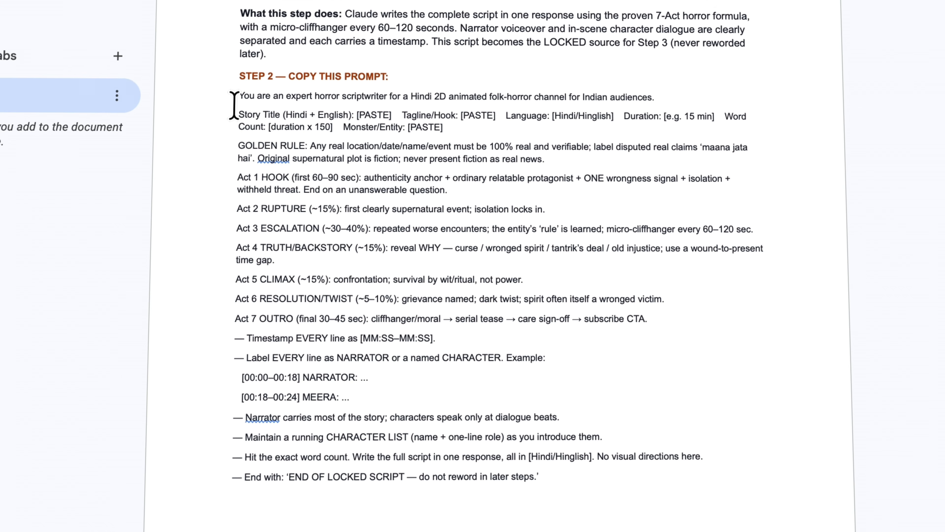
Copy the full Step 2 scriptwriter prompt from the Google Docs template and paste it into the Claude chat message
{"action": "left_click_drag", "start_coordinate": [234, 105], "coordinate": [547, 486]}
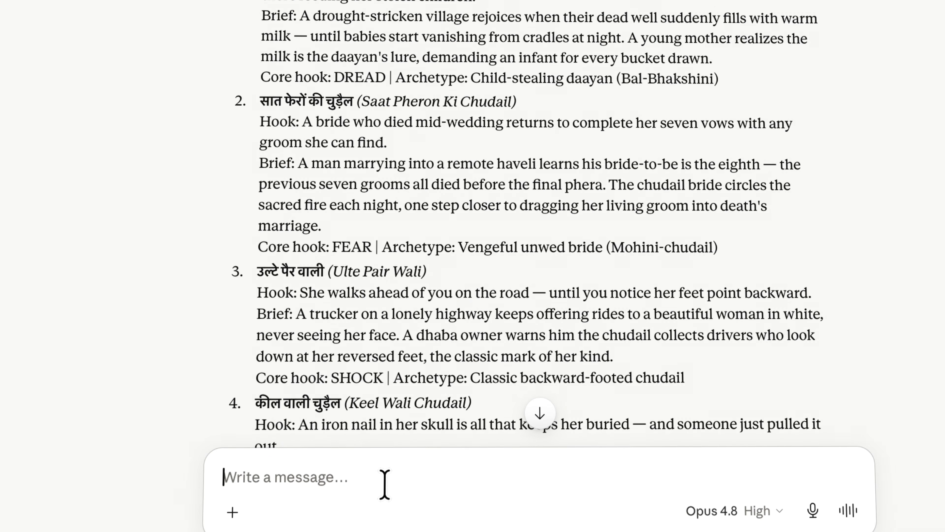
{"action": "key", "text": "ctrl+v"}
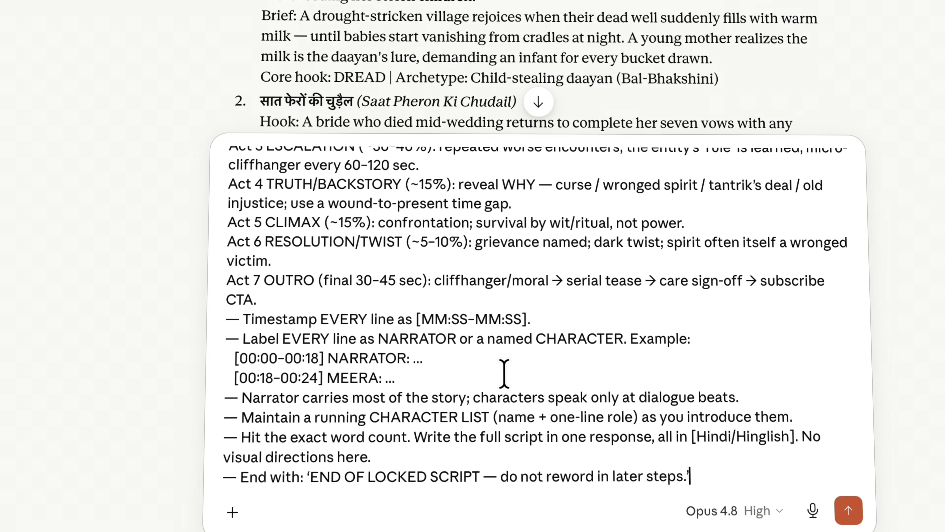
{"action": "scroll", "coordinate": [565, 383], "scroll_direction": "up", "scroll_amount": 10}
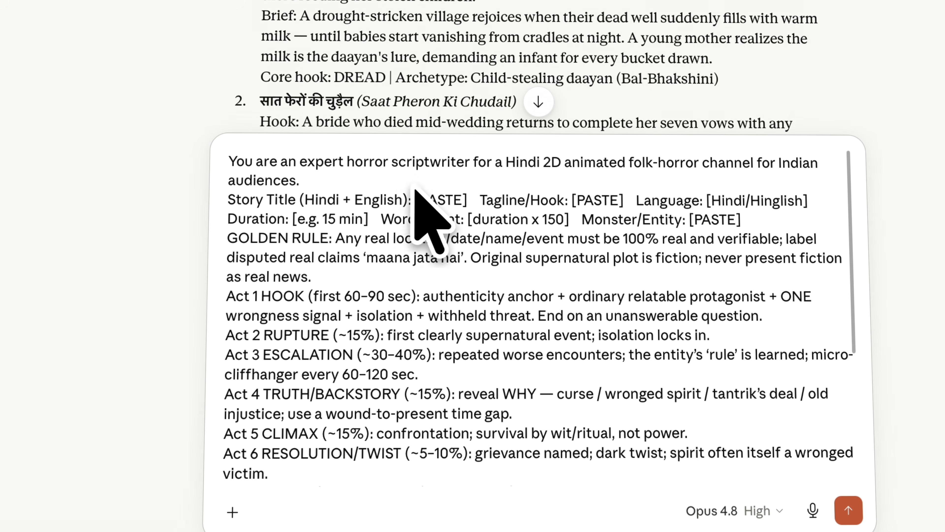
Copy the title of story idea 6, "पीपल वाली (Peepal Wali)", into the prompt's Story Title placeholder
{"action": "scroll", "coordinate": [598, 59], "scroll_direction": "up", "scroll_amount": 10}
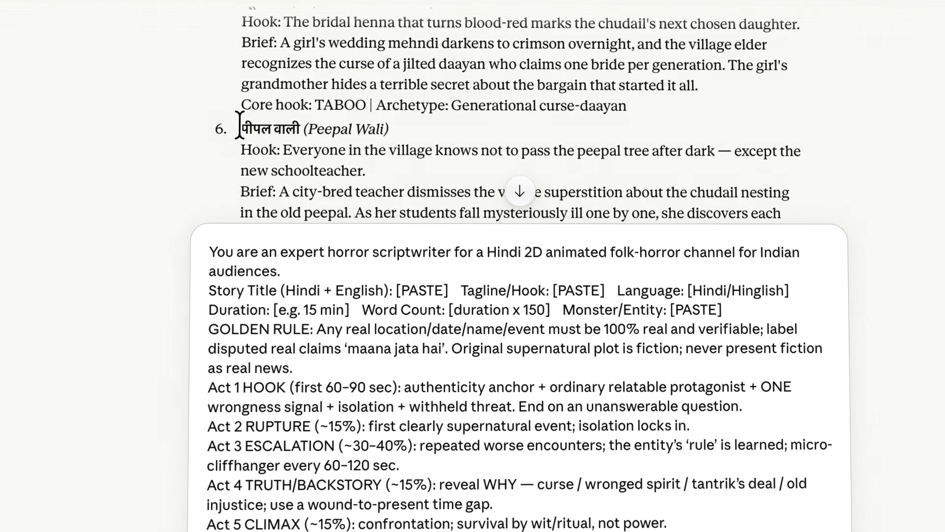
{"action": "left_click_drag", "start_coordinate": [239, 126], "coordinate": [387, 130]}
{"action": "key", "text": "ctrl+c"}
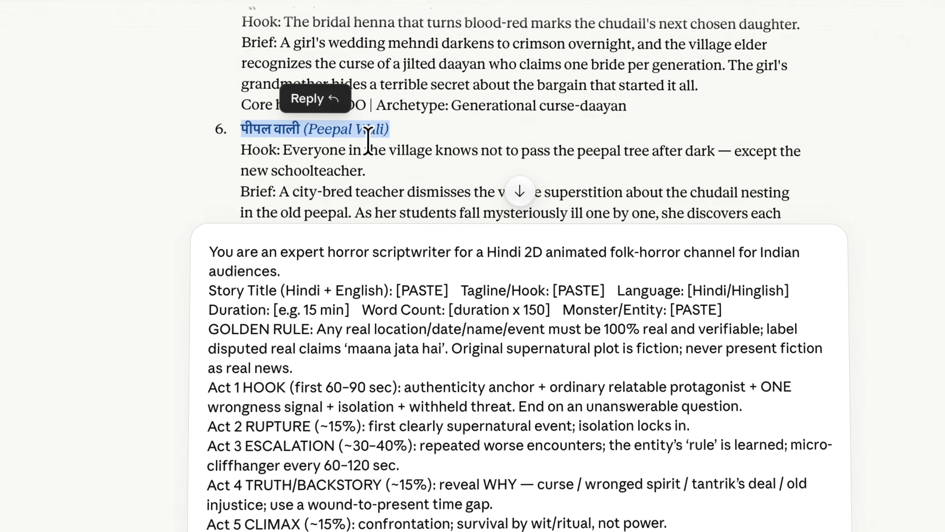
{"action": "left_click_drag", "start_coordinate": [401, 290], "coordinate": [416, 289]}
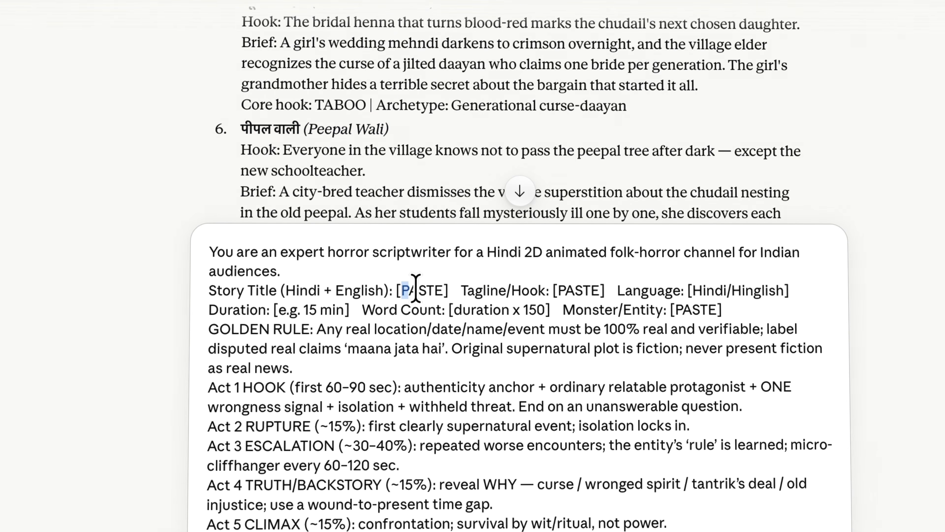
{"action": "key", "text": "ctrl+v"}
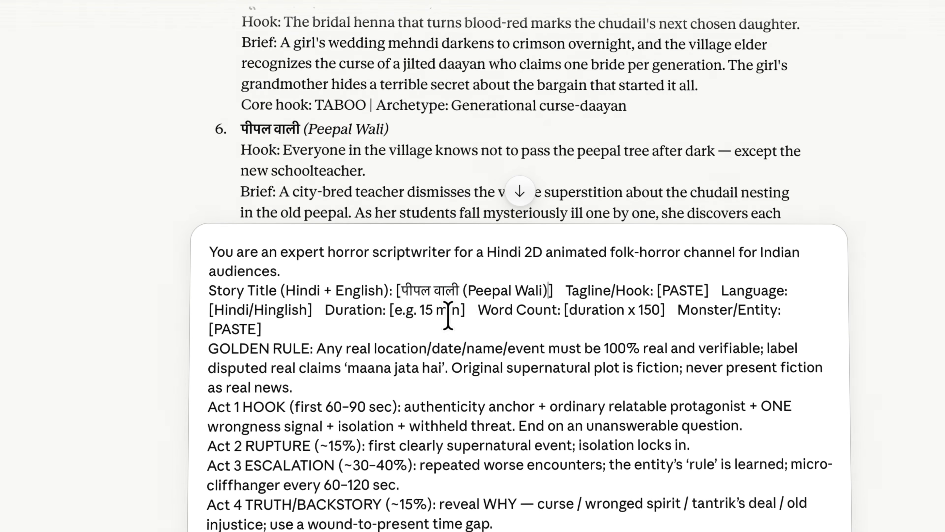
Copy the hook of the Peepal Wali idea, "Everyone in the village knows not to pass the peepal tree after dark…", into the Tagline/Hook placeholder
{"action": "left_click_drag", "start_coordinate": [283, 59], "coordinate": [387, 71]}
{"action": "key", "text": "ctrl+c"}
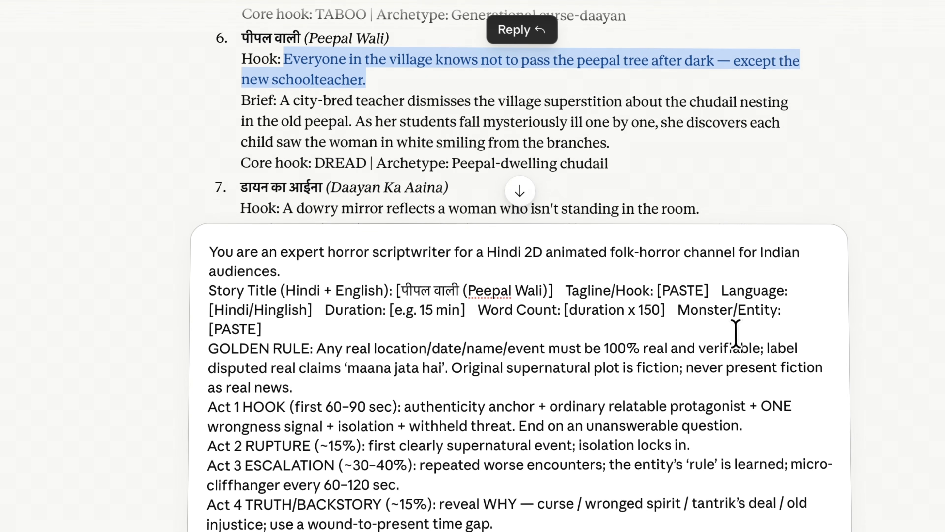
{"action": "left_click_drag", "start_coordinate": [663, 291], "coordinate": [685, 290]}
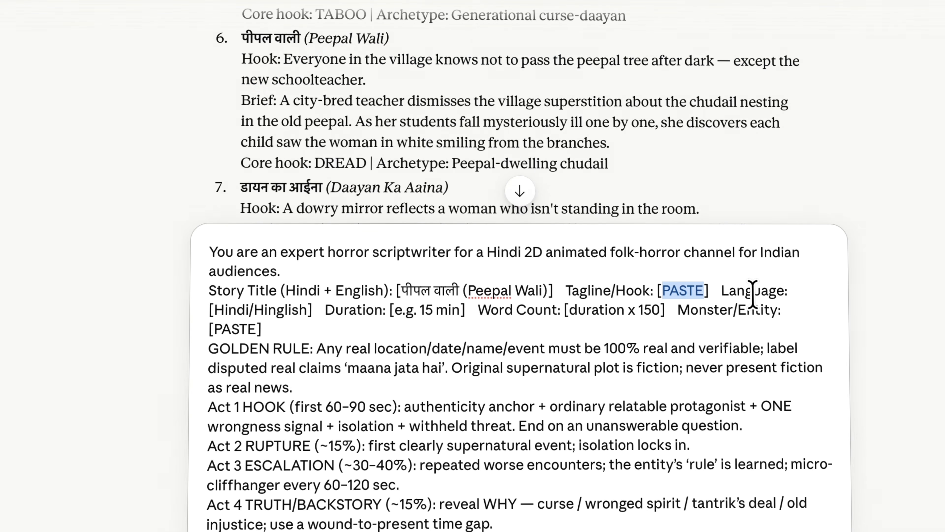
{"action": "key", "text": "ctrl+v"}
Set the prompt's Language entry to Hindi by removing the Hinglish option
{"action": "left_click", "coordinate": [308, 329]}
{"action": "key", "text": "BackSpace"}
{"action": "key", "text": "BackSpace"}
{"action": "key", "text": "BackSpace"}
{"action": "key", "text": "BackSpace"}
{"action": "key", "text": "BackSpace"}
{"action": "key", "text": "BackSpace"}
{"action": "key", "text": "BackSpace"}
{"action": "key", "text": "BackSpace"}
{"action": "key", "text": "BackSpace"}
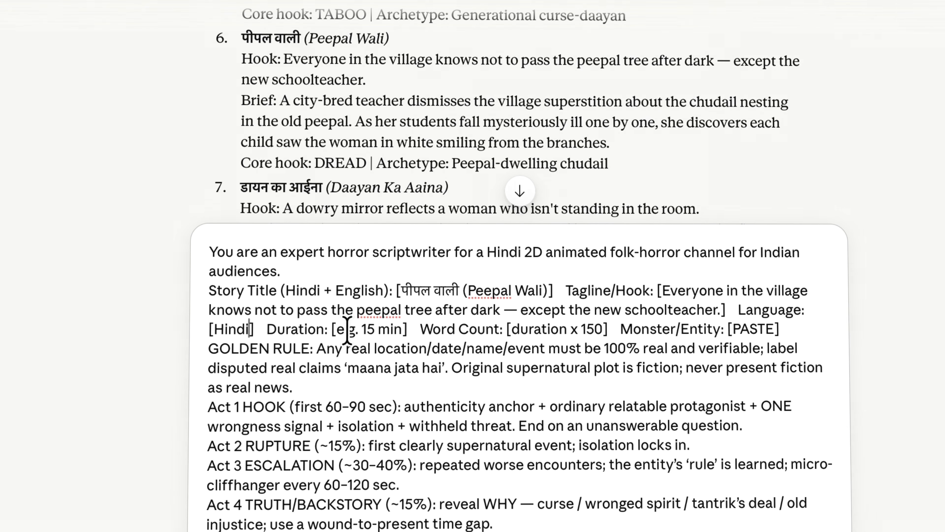
Set the prompt's Duration entry to 10 min
{"action": "key", "text": "BackSpace"}
{"action": "key", "text": "BackSpace"}
{"action": "key", "text": "BackSpace"}
{"action": "key", "text": "BackSpace"}
{"action": "key", "text": "BackSpace"}
{"action": "key", "text": "BackSpace"}
{"action": "key", "text": "BackSpace"}
{"action": "type", "text": "10"}
Set the prompt's Word Count entry to 10 x 150 by replacing the word "duration"
{"action": "left_click", "coordinate": [544, 328]}
{"action": "key", "text": "BackSpace"}
{"action": "key", "text": "BackSpace"}
{"action": "key", "text": "BackSpace"}
{"action": "key", "text": "BackSpace"}
{"action": "key", "text": "BackSpace"}
{"action": "key", "text": "BackSpace"}
{"action": "key", "text": "BackSpace"}
{"action": "key", "text": "BackSpace"}
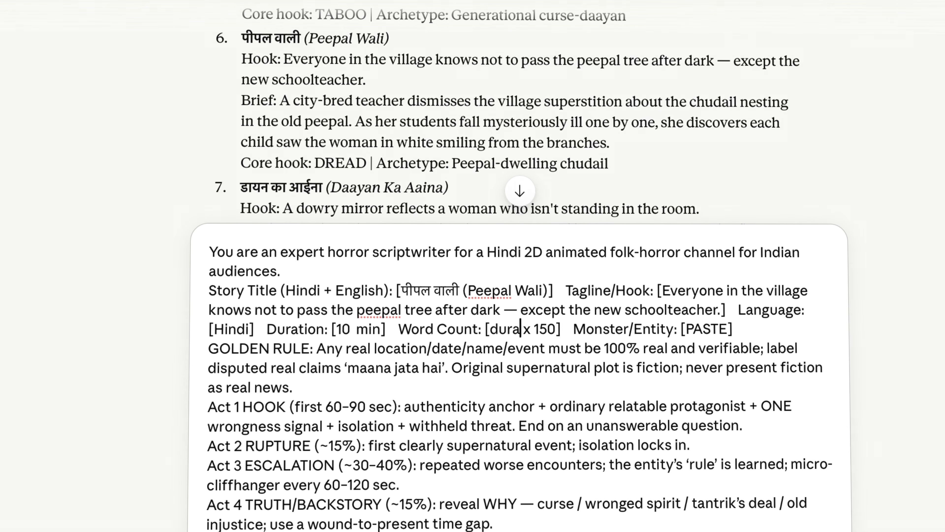
{"action": "type", "text": "10"}
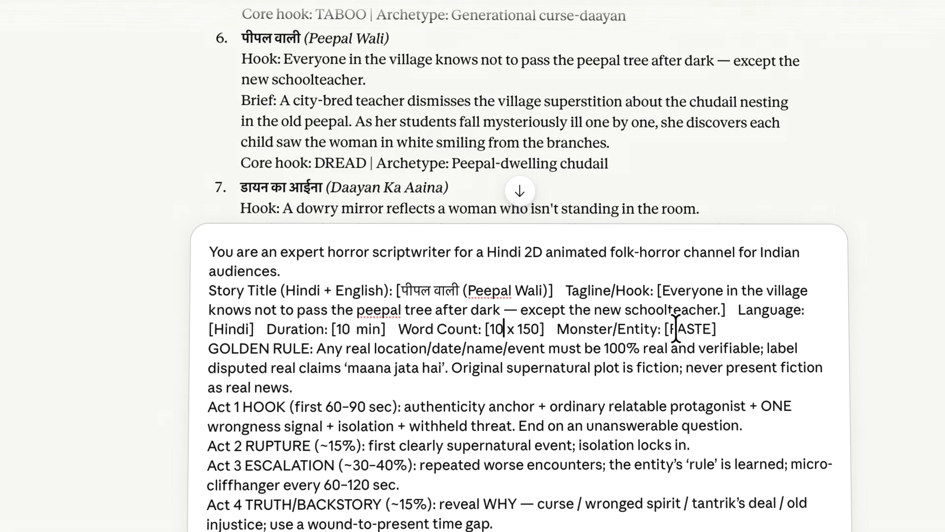
Copy the Peepal Wali archetype, "Peepal-dwelling chudail", into the Monster/Entity placeholder and submit the script prompt
{"action": "scroll", "coordinate": [429, 142], "scroll_direction": "down", "scroll_amount": 1}
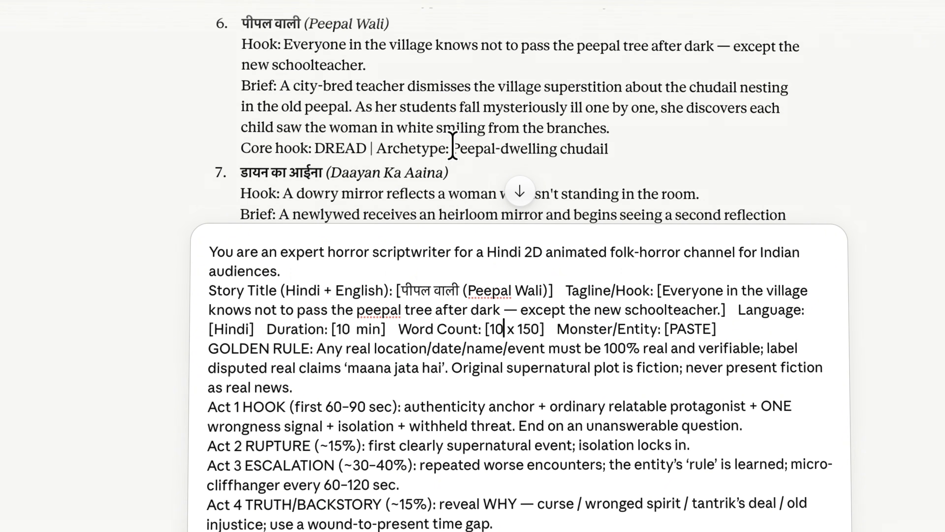
{"action": "left_click_drag", "start_coordinate": [452, 146], "coordinate": [652, 150]}
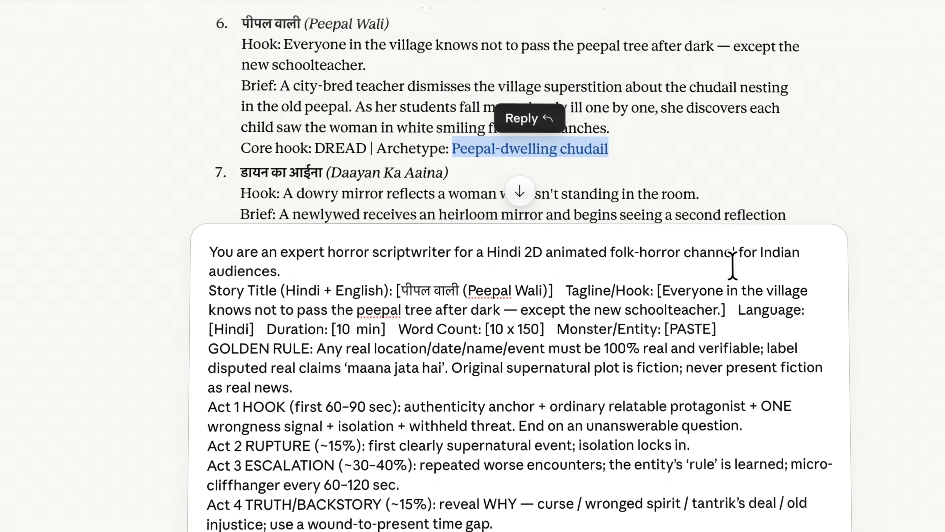
{"action": "left_click_drag", "start_coordinate": [670, 328], "coordinate": [711, 329]}
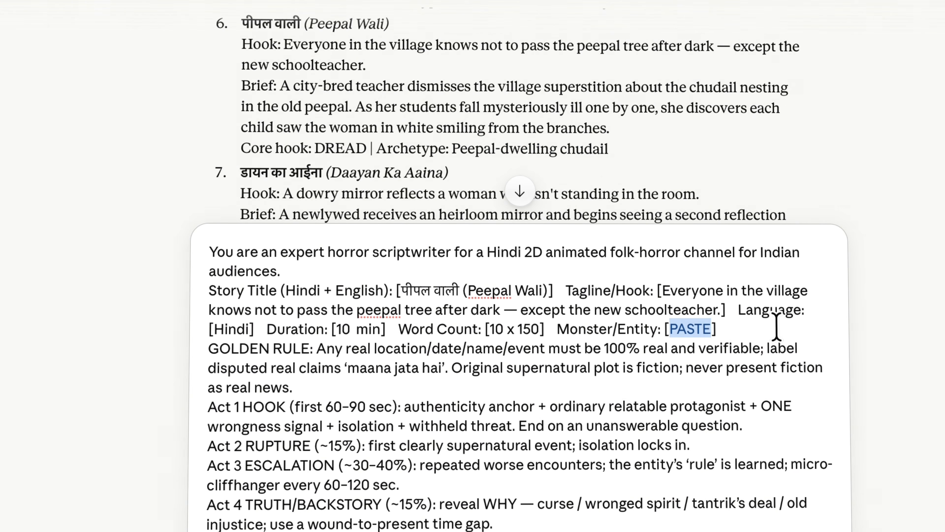
{"action": "scroll", "coordinate": [424, 394], "scroll_direction": "down", "scroll_amount": 6}
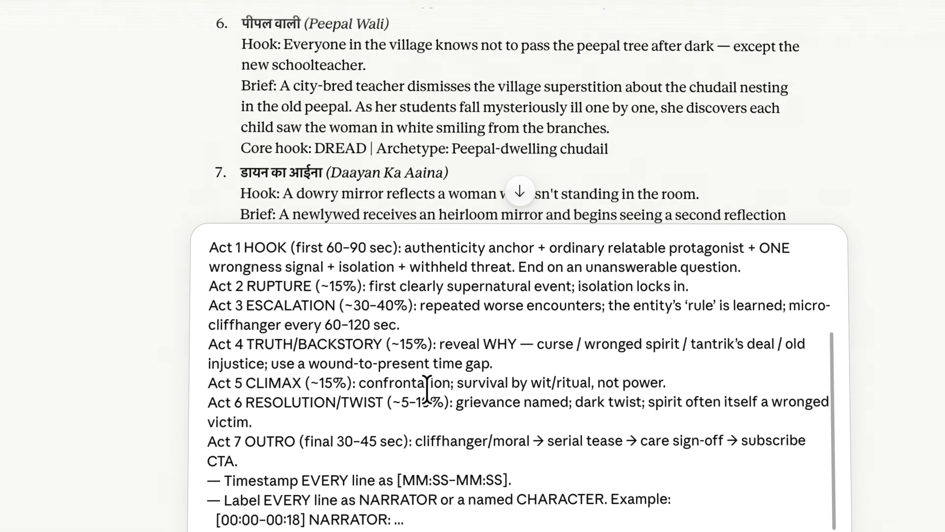
{"action": "scroll", "coordinate": [675, 418], "scroll_direction": "up", "scroll_amount": 6}
{"action": "scroll", "coordinate": [699, 417], "scroll_direction": "down", "scroll_amount": 6}
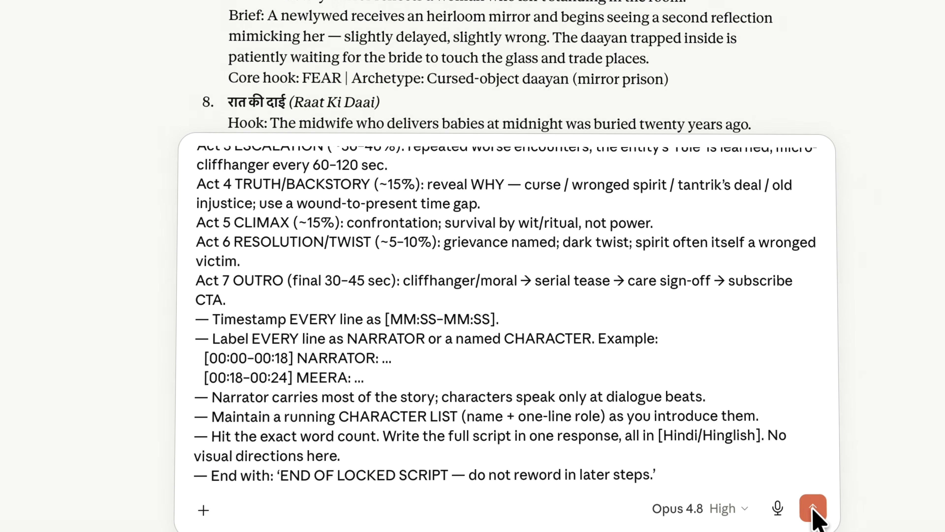
{"action": "left_click", "coordinate": [813, 510]}
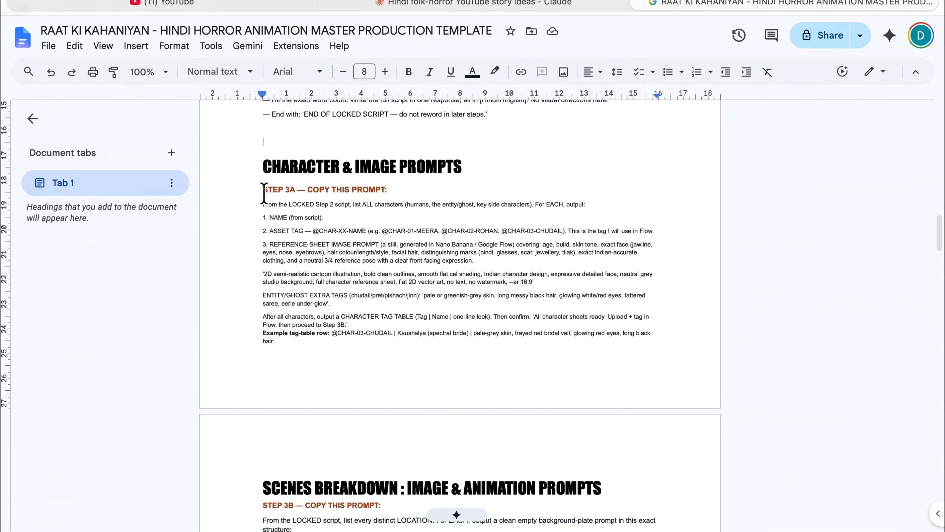
Copy the Step 3A character prompt from the Google Docs template into the Claude chat and submit it
{"action": "left_click_drag", "start_coordinate": [263, 203], "coordinate": [276, 343]}
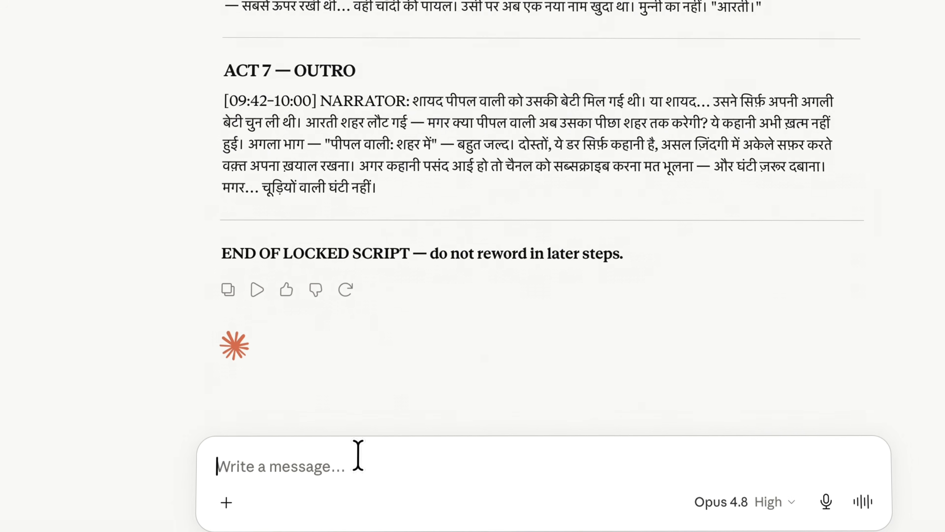
{"action": "key", "text": "ctrl+v"}
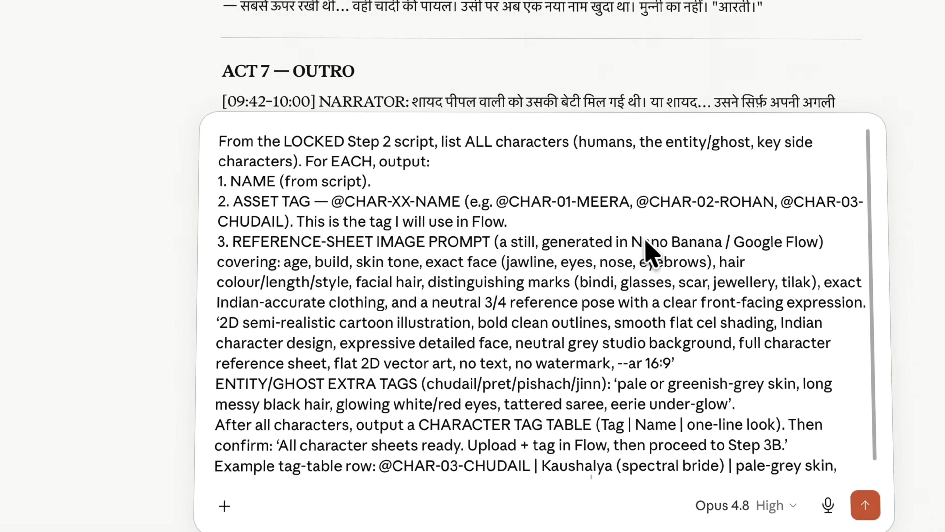
{"action": "scroll", "coordinate": [569, 296], "scroll_direction": "down", "scroll_amount": 1}
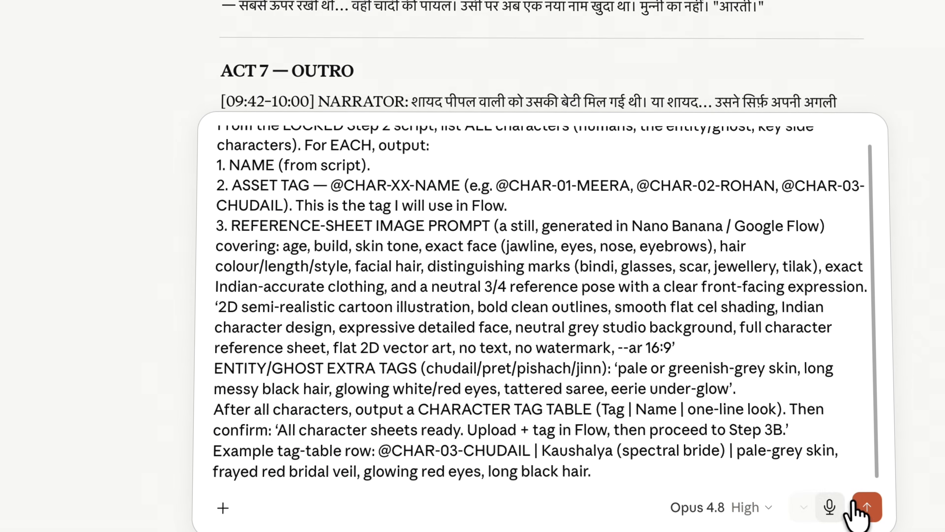
{"action": "left_click", "coordinate": [866, 507]}
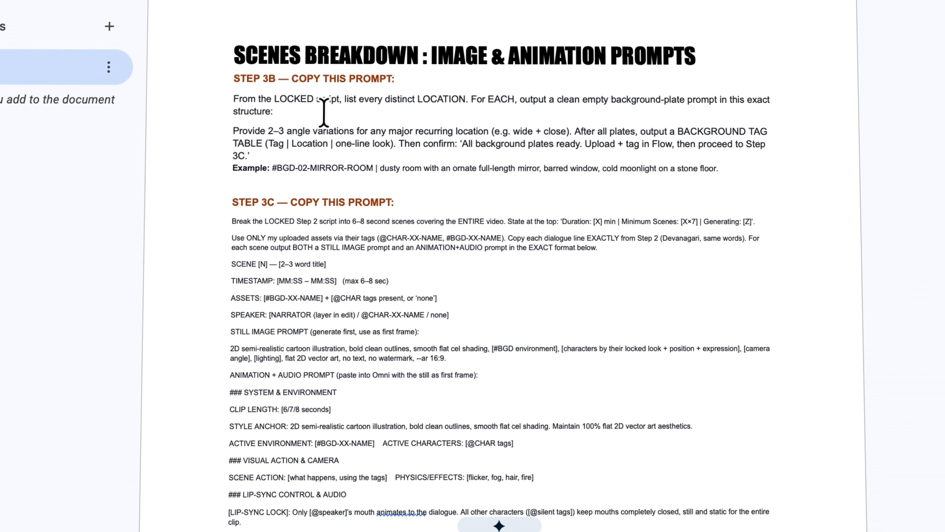
Copy the Step 3B background-plate prompt from the template document into the Claude chat and submit it
{"action": "left_click_drag", "start_coordinate": [234, 98], "coordinate": [718, 168]}
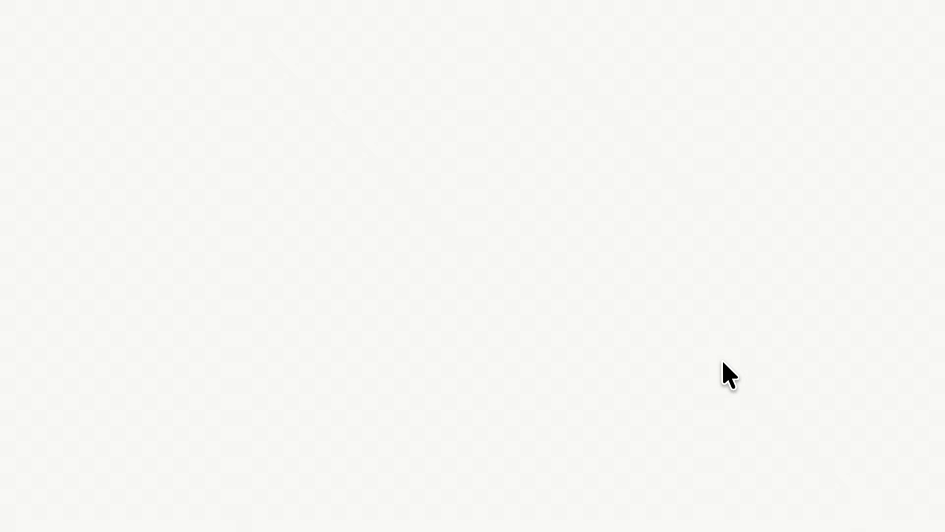
{"action": "key", "text": "Return"}
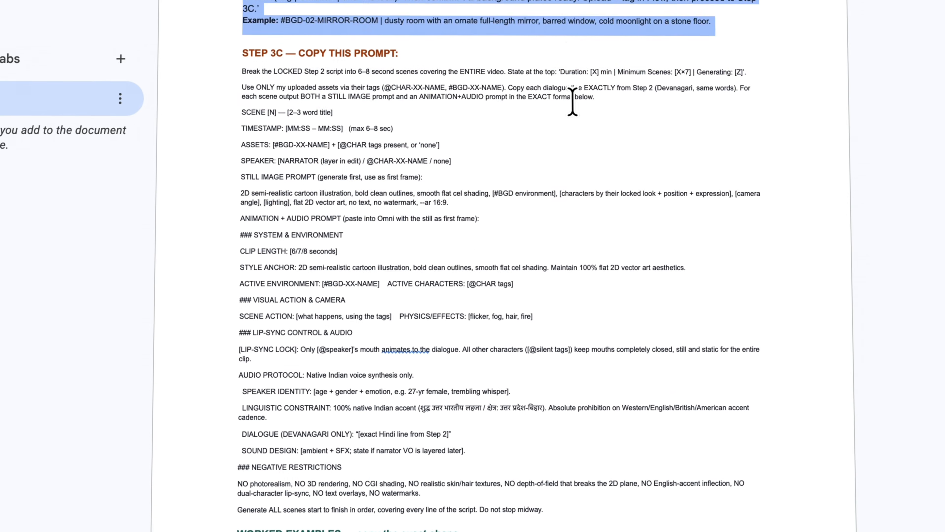
Copy the Step 3C scene breakdown prompt with its worked examples from the template into the Claude chat and submit it
{"action": "scroll", "coordinate": [573, 101], "scroll_direction": "down", "scroll_amount": 20}
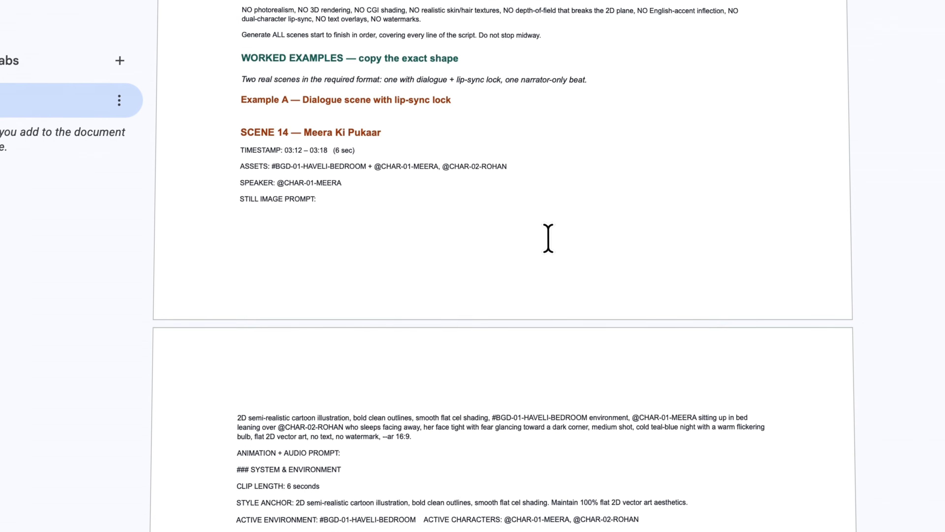
{"action": "scroll", "coordinate": [548, 238], "scroll_direction": "down", "scroll_amount": 10}
{"action": "scroll", "coordinate": [616, 116], "scroll_direction": "up", "scroll_amount": 3}
{"action": "left_click_drag", "start_coordinate": [616, 116], "coordinate": [559, 5]}
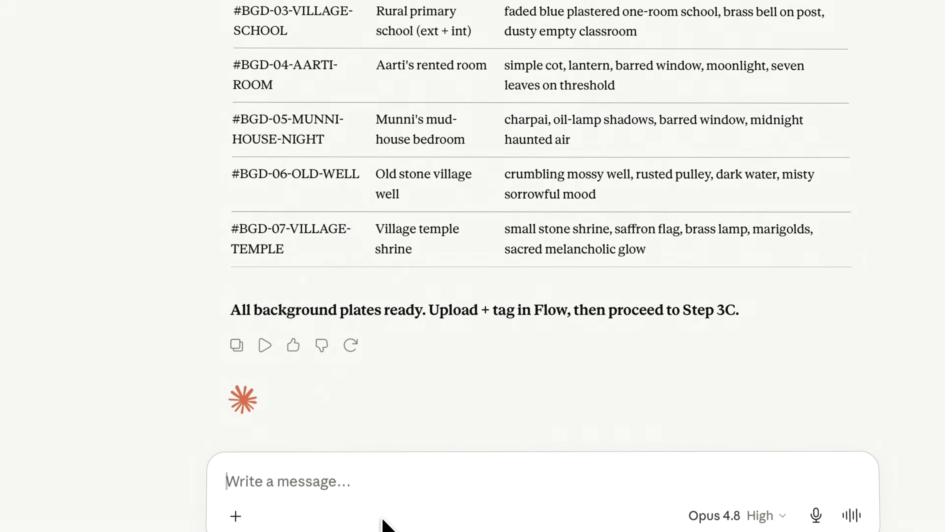
{"action": "key", "text": "ctrl+v"}
{"action": "scroll", "coordinate": [465, 406], "scroll_direction": "up", "scroll_amount": 15}
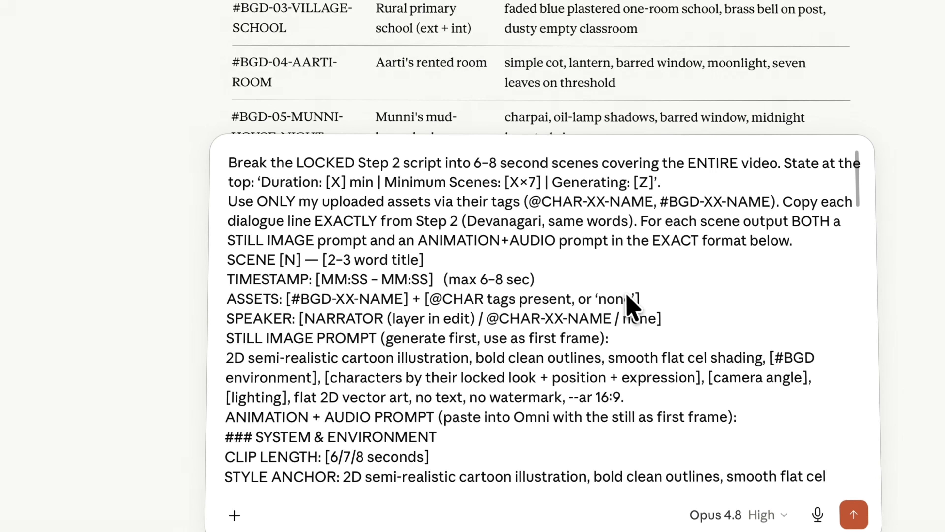
{"action": "key", "text": "Return"}
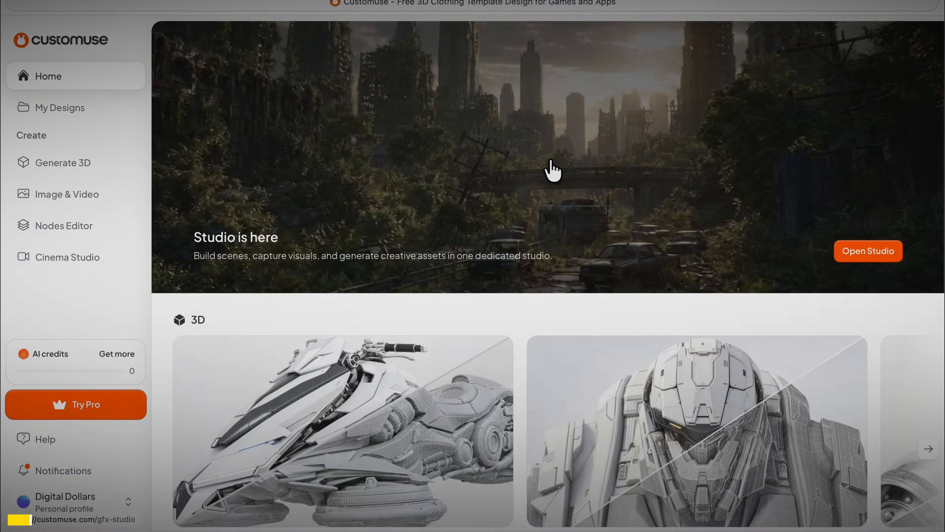
Switch to the Customuse home page and look through its 3D, Node Editor, retopology, image, video and Roblox sections
{"action": "scroll", "coordinate": [548, 169], "scroll_direction": "down", "scroll_amount": 10}
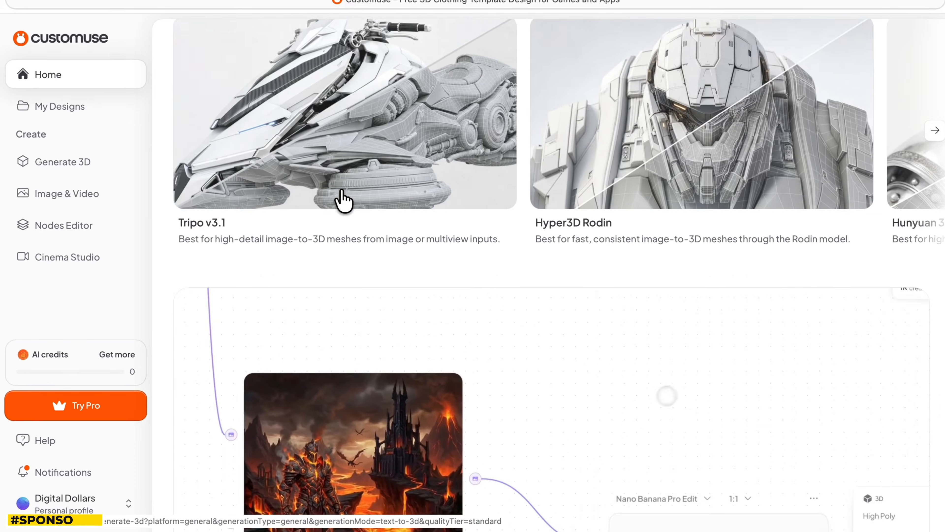
{"action": "scroll", "coordinate": [420, 269], "scroll_direction": "down", "scroll_amount": 15}
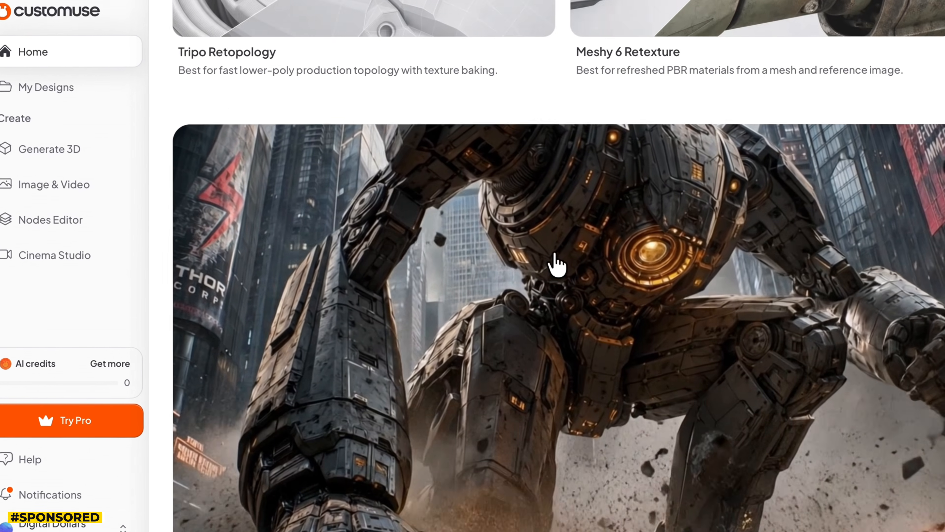
{"action": "scroll", "coordinate": [892, 265], "scroll_direction": "down", "scroll_amount": 15}
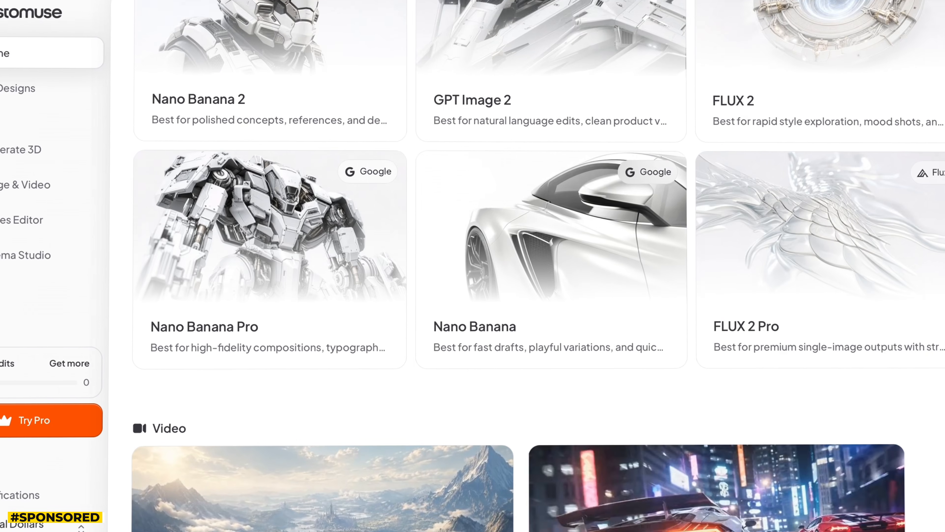
{"action": "scroll", "coordinate": [520, 266], "scroll_direction": "down", "scroll_amount": 10}
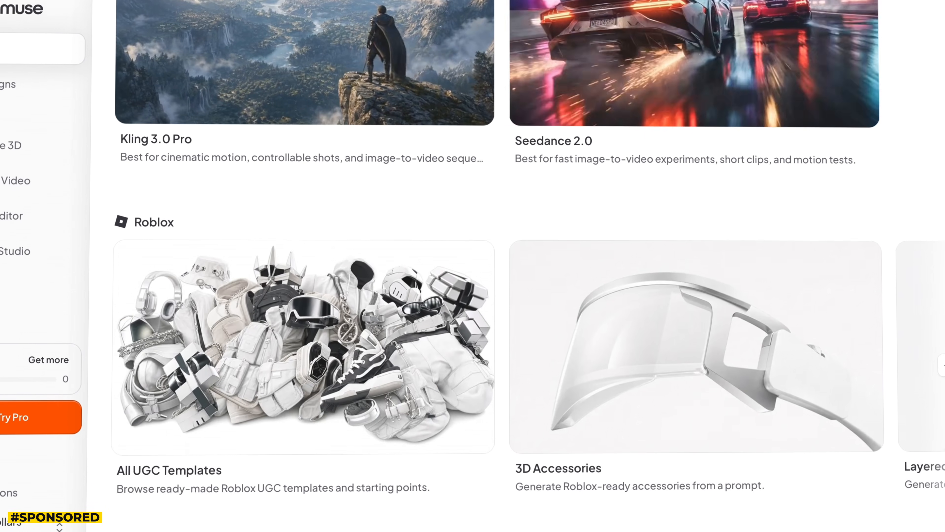
{"action": "scroll", "coordinate": [519, 266], "scroll_direction": "up", "scroll_amount": 10}
{"action": "scroll", "coordinate": [528, 266], "scroll_direction": "up", "scroll_amount": 20}
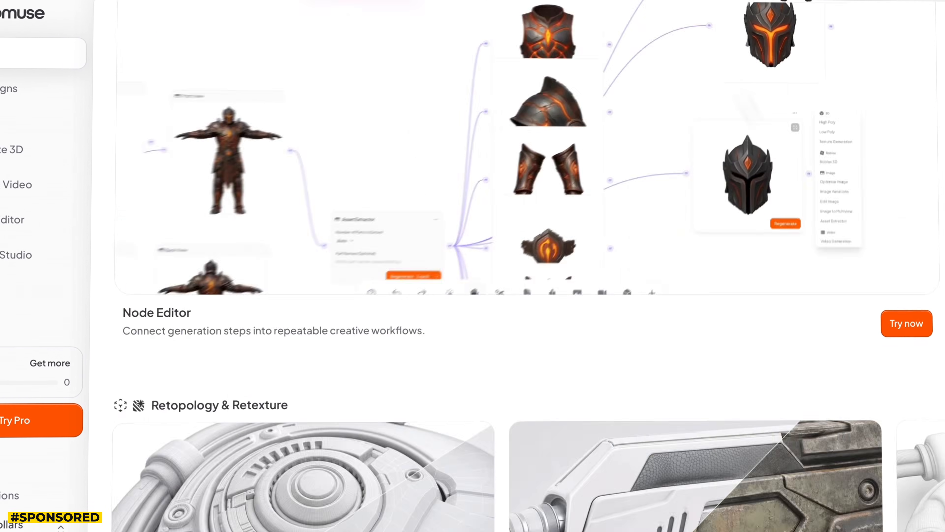
{"action": "scroll", "coordinate": [517, 266], "scroll_direction": "up", "scroll_amount": 8}
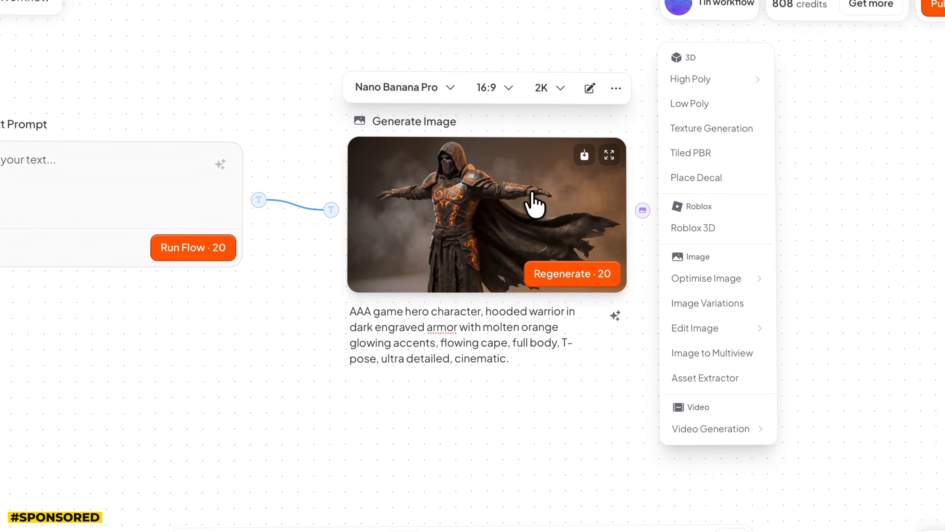
Preview the generated hooded warrior image, and run Optimise Image with Remove Extra Objects and T-Pose enabled
{"action": "left_click", "coordinate": [610, 155]}
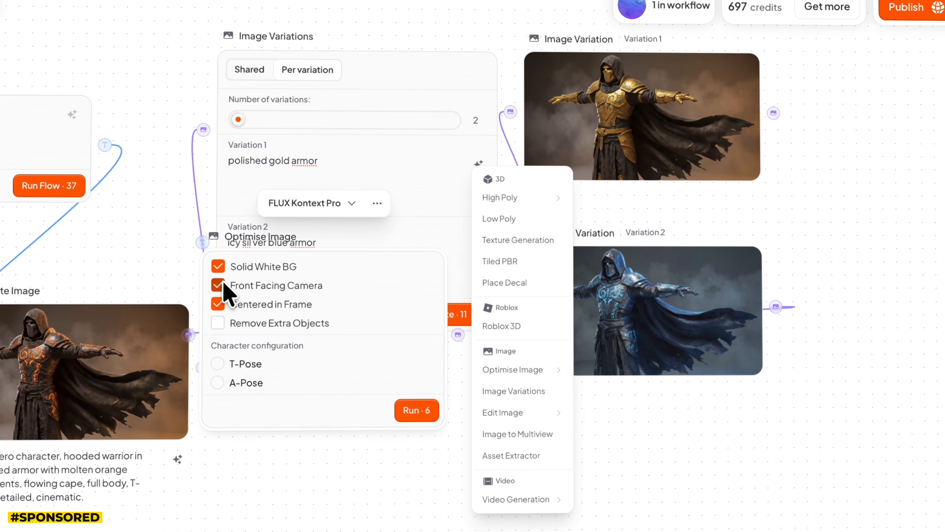
{"action": "left_click", "coordinate": [217, 323]}
{"action": "left_click", "coordinate": [218, 364]}
{"action": "left_click", "coordinate": [416, 410]}
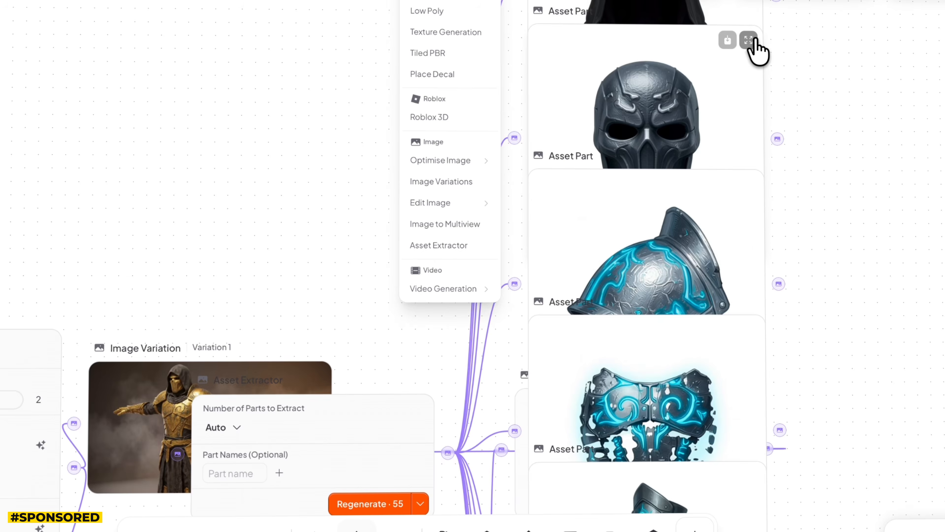
Inspect the extracted skull-mask part and the sword's low-poly and textured models in full view from several angles
{"action": "left_click", "coordinate": [753, 47]}
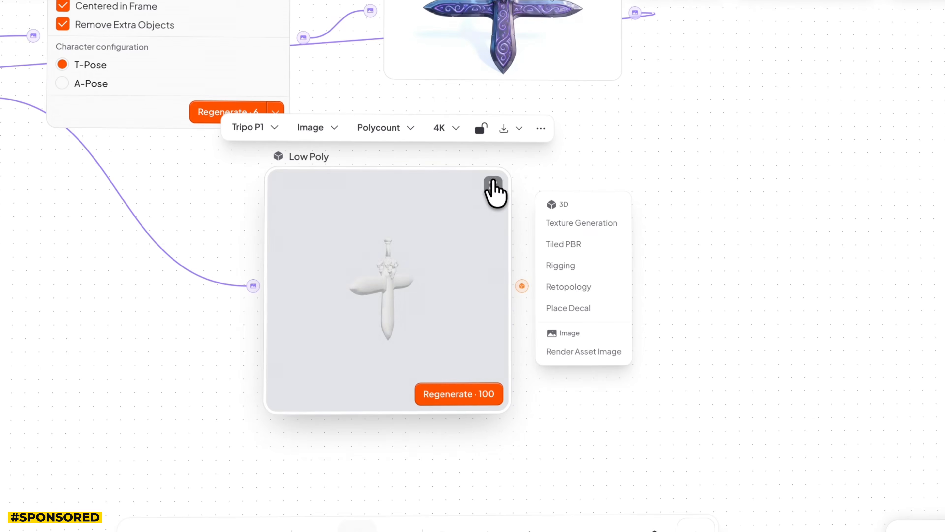
{"action": "left_click", "coordinate": [492, 190]}
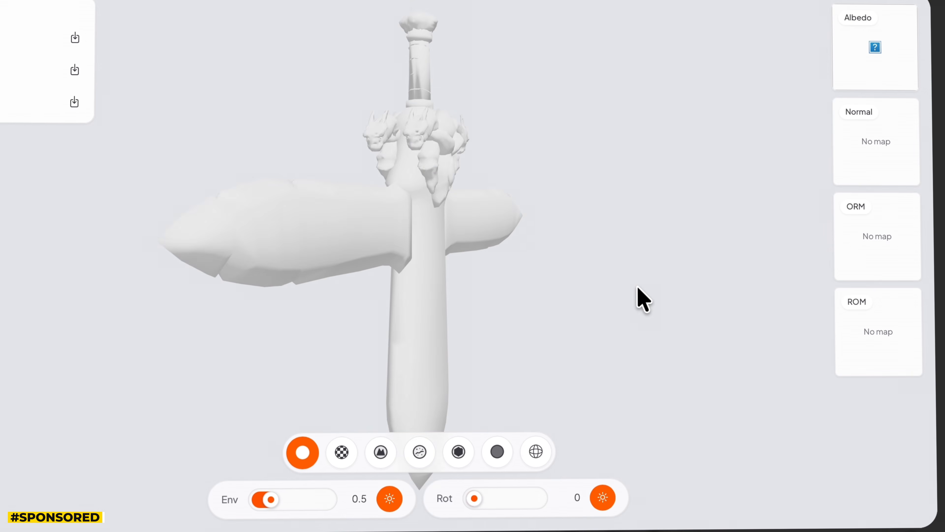
{"action": "left_click_drag", "start_coordinate": [643, 300], "coordinate": [502, 203]}
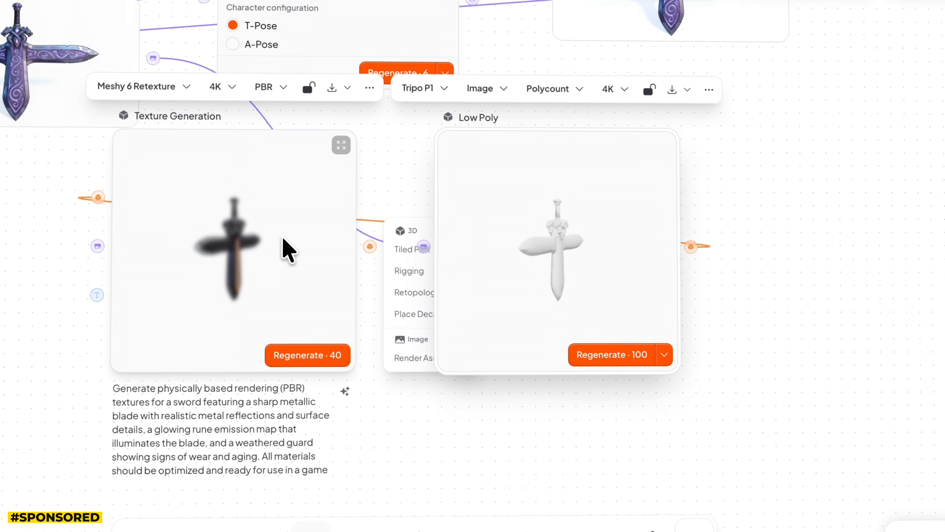
{"action": "left_click", "coordinate": [285, 249]}
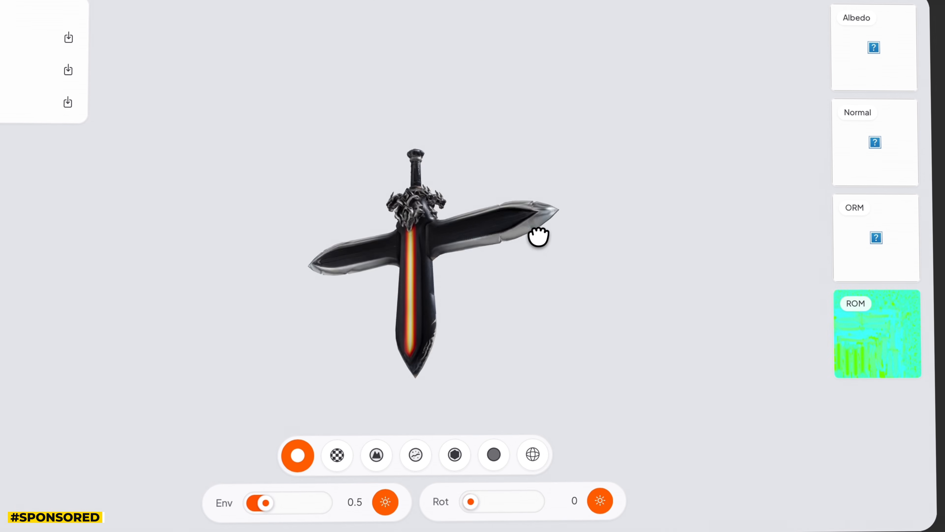
{"action": "left_click_drag", "start_coordinate": [607, 281], "coordinate": [445, 185]}
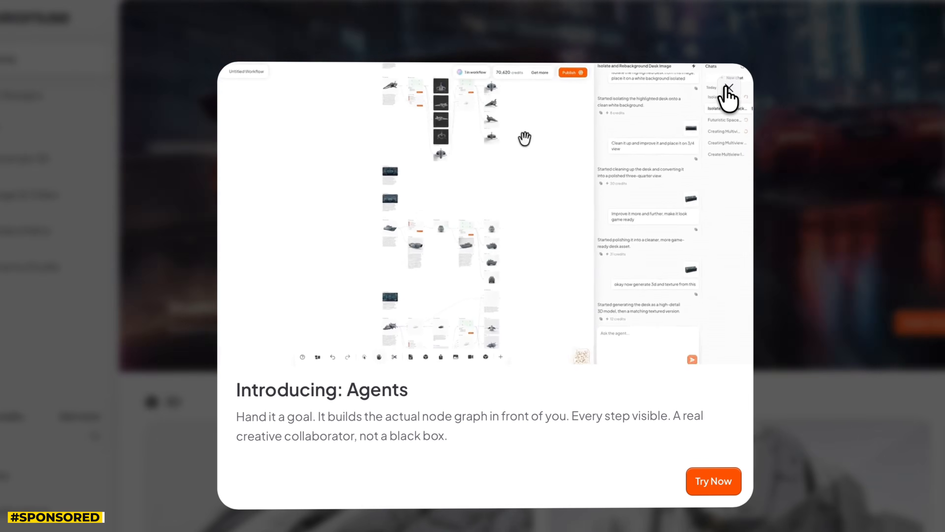
Dismiss the Agents announcement and look through the Customuse home page's 3D and Node Editor showcases
{"action": "left_click", "coordinate": [729, 89]}
{"action": "scroll", "coordinate": [426, 201], "scroll_direction": "down", "scroll_amount": 10}
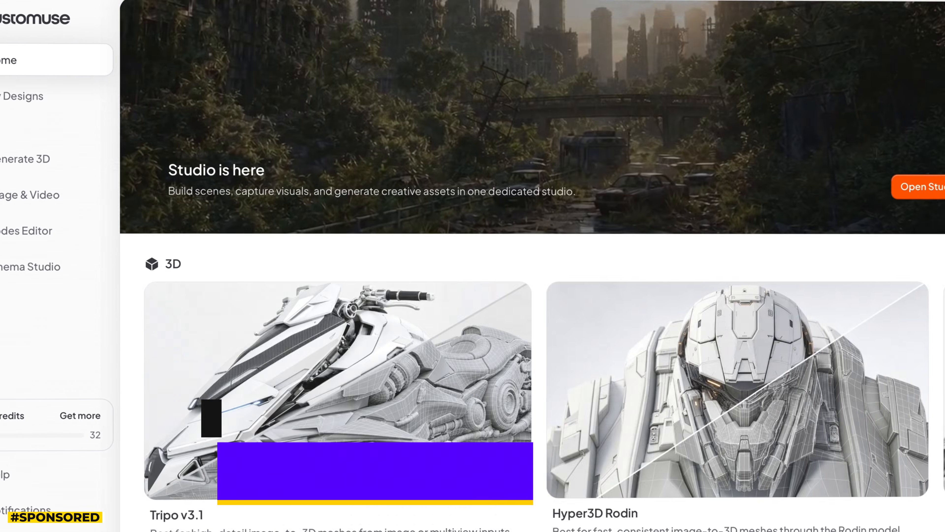
{"action": "scroll", "coordinate": [426, 202], "scroll_direction": "down", "scroll_amount": 10}
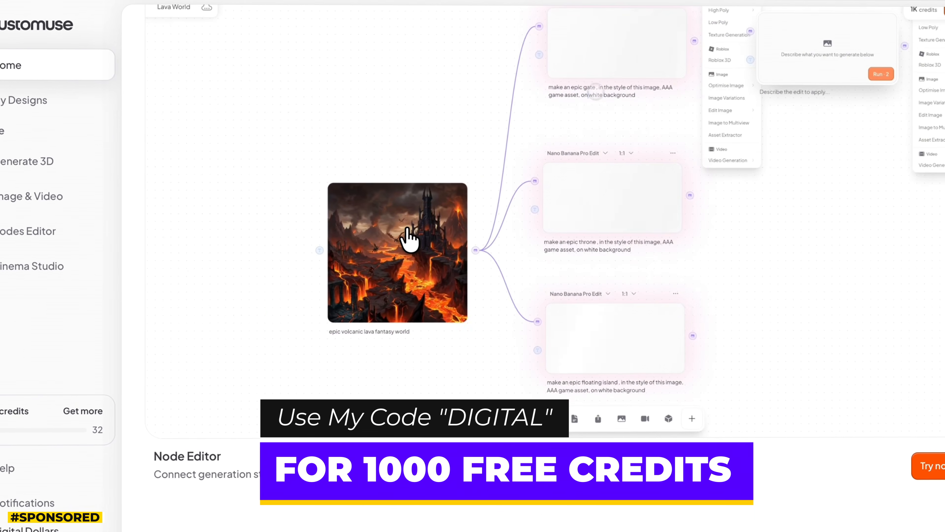
{"action": "scroll", "coordinate": [409, 238], "scroll_direction": "up", "scroll_amount": 2}
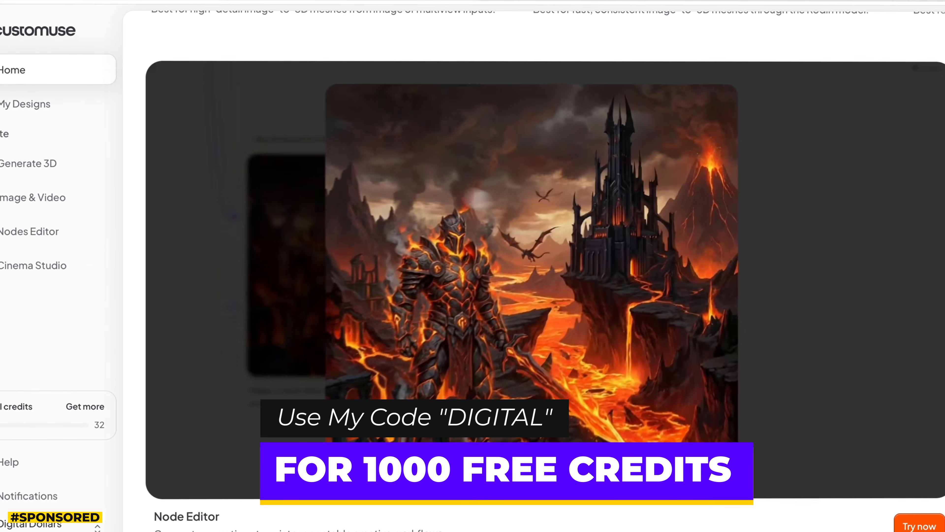
{"action": "scroll", "coordinate": [473, 260], "scroll_direction": "down", "scroll_amount": 6}
{"action": "scroll", "coordinate": [540, 260], "scroll_direction": "down", "scroll_amount": 19}
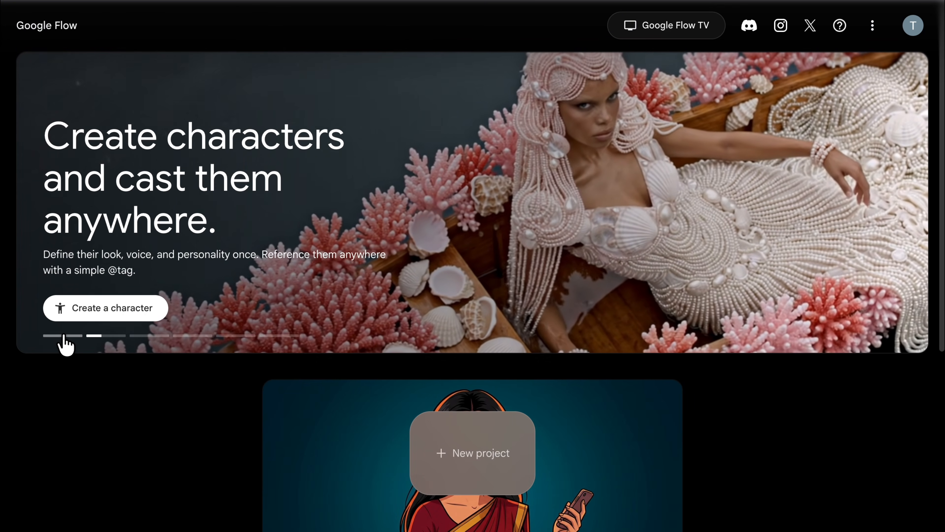
Switch to Jio's Google Gemini Pro offer page and look through its benefits and activation steps
{"action": "left_click", "coordinate": [64, 336]}
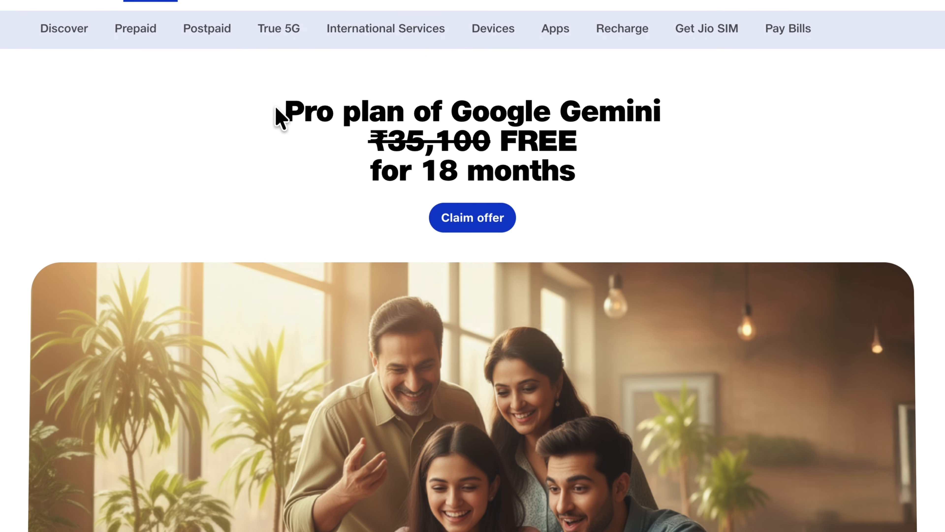
{"action": "scroll", "coordinate": [507, 175], "scroll_direction": "down", "scroll_amount": 12}
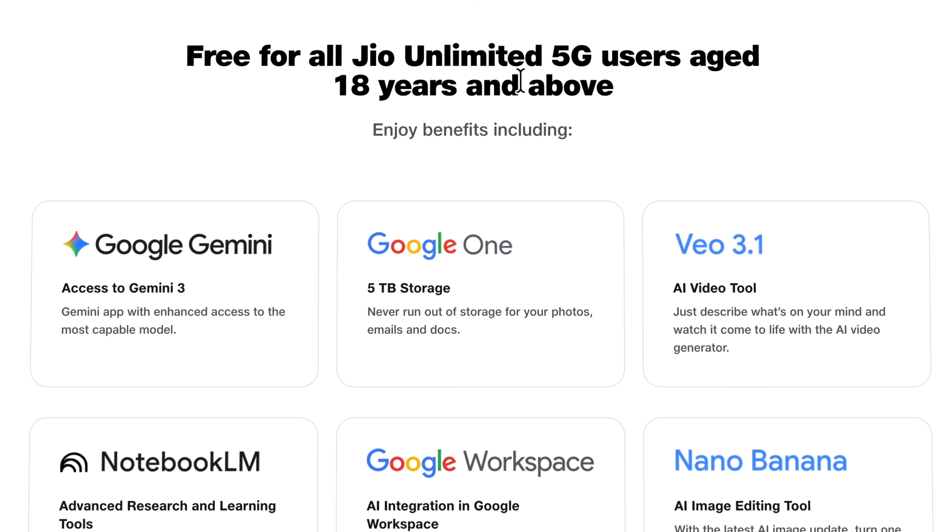
{"action": "scroll", "coordinate": [560, 127], "scroll_direction": "down", "scroll_amount": 5}
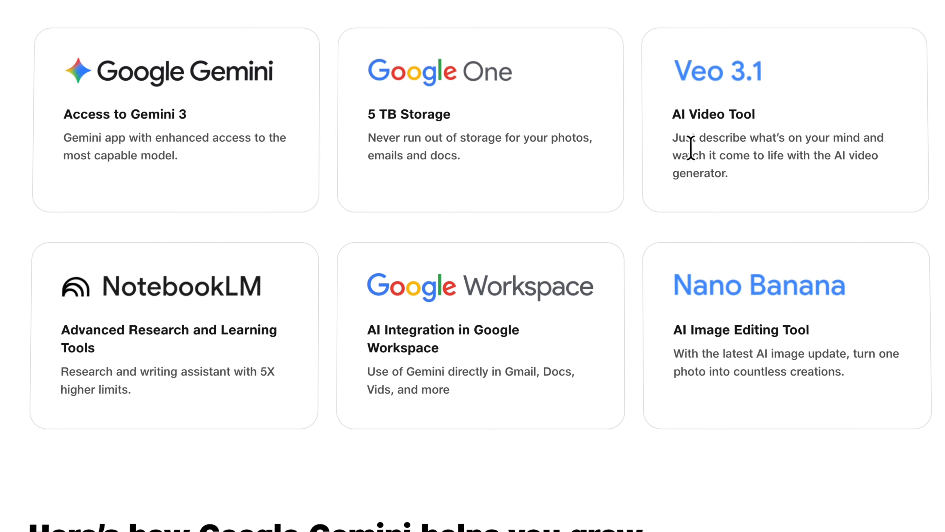
{"action": "scroll", "coordinate": [433, 243], "scroll_direction": "down", "scroll_amount": 15}
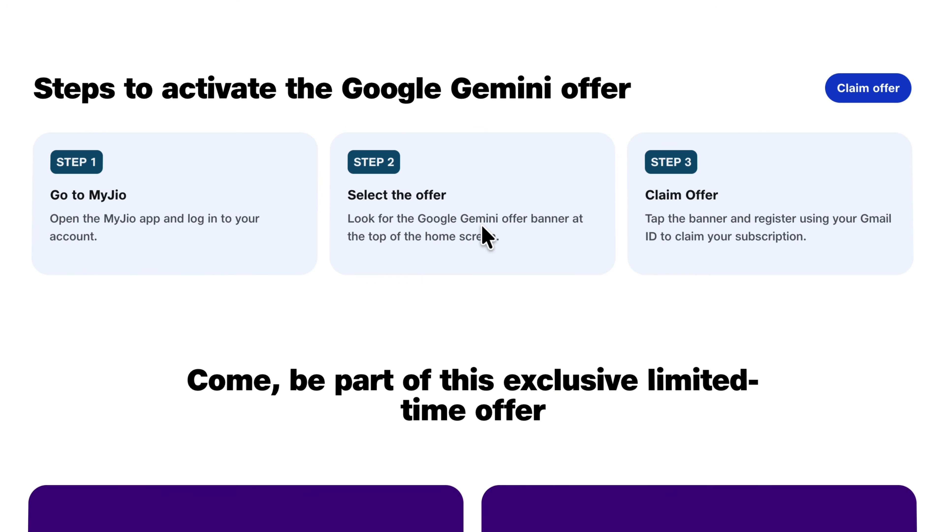
{"action": "scroll", "coordinate": [640, 197], "scroll_direction": "down", "scroll_amount": 20}
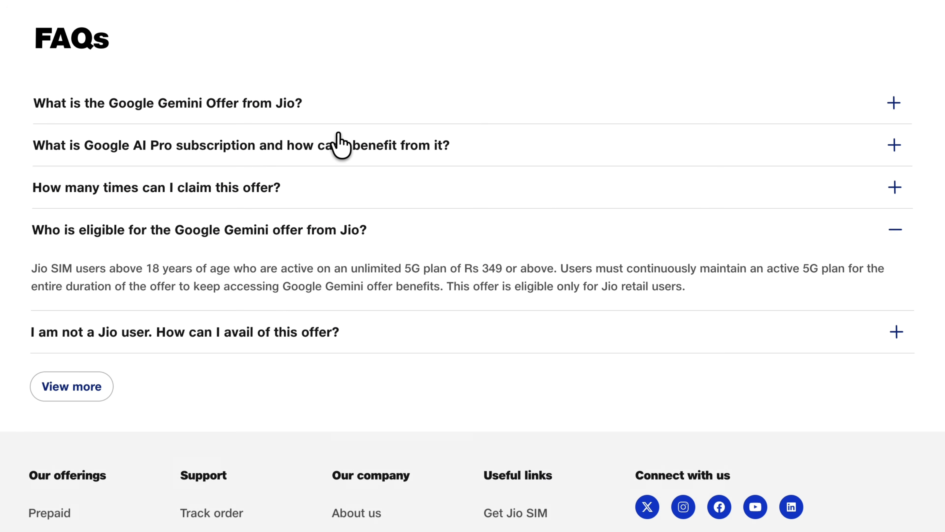
Read the Jio FAQ answers on the Gemini offer, the Google AI Pro subscription and how many times it can be claimed
{"action": "left_click", "coordinate": [302, 147]}
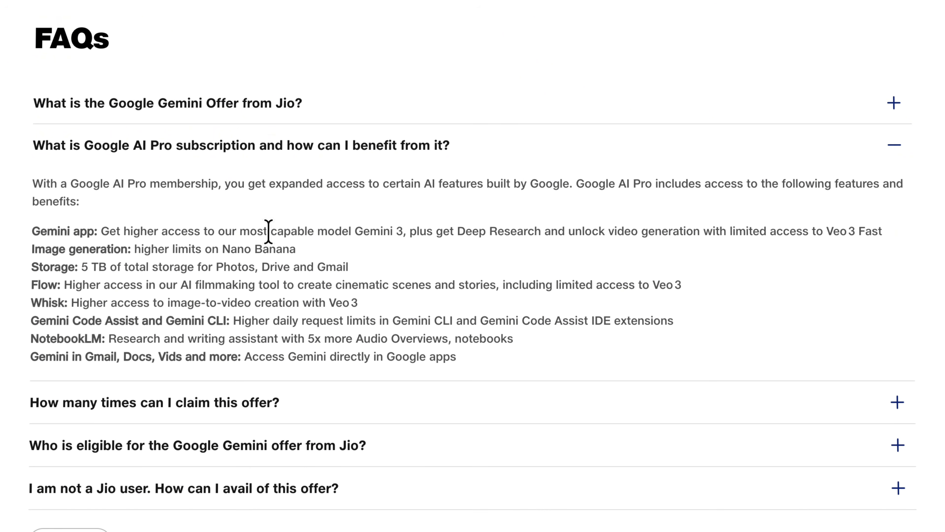
{"action": "left_click", "coordinate": [319, 105]}
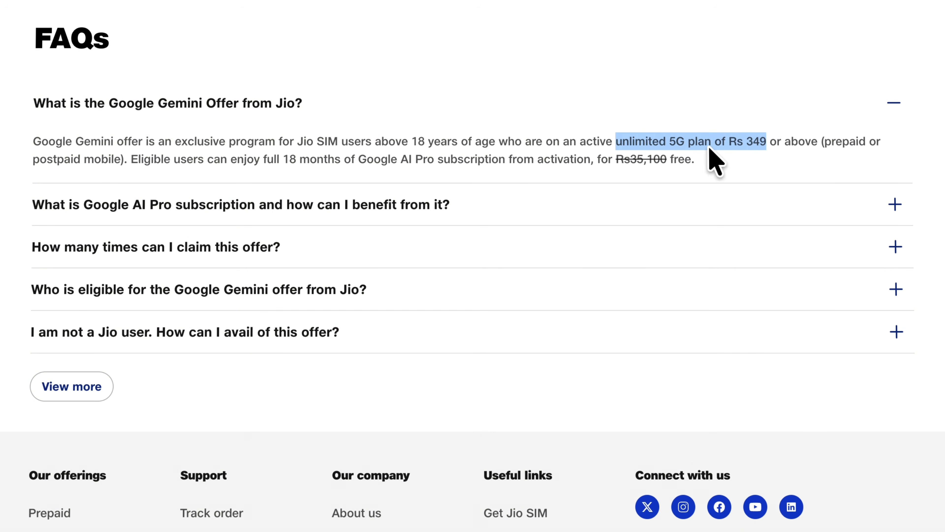
{"action": "scroll", "coordinate": [406, 217], "scroll_direction": "up", "scroll_amount": 20}
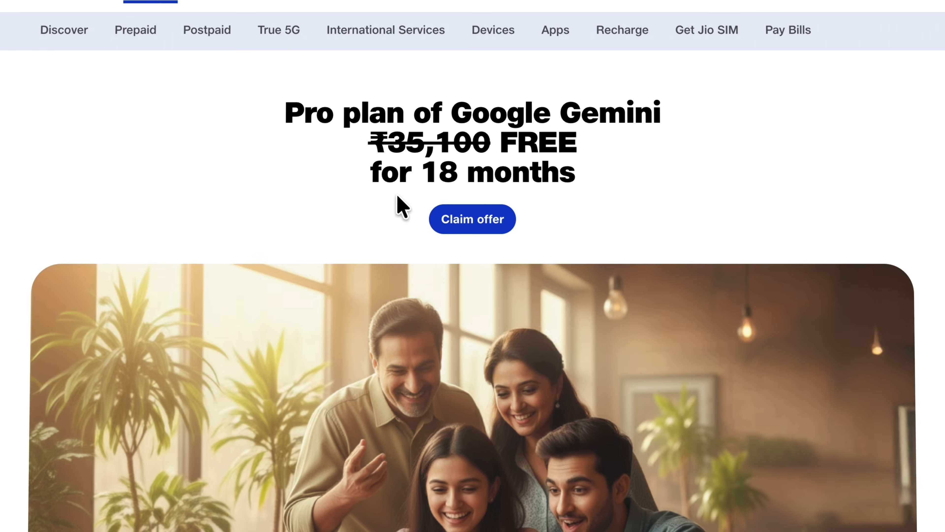
{"action": "scroll", "coordinate": [554, 219], "scroll_direction": "down", "scroll_amount": 20}
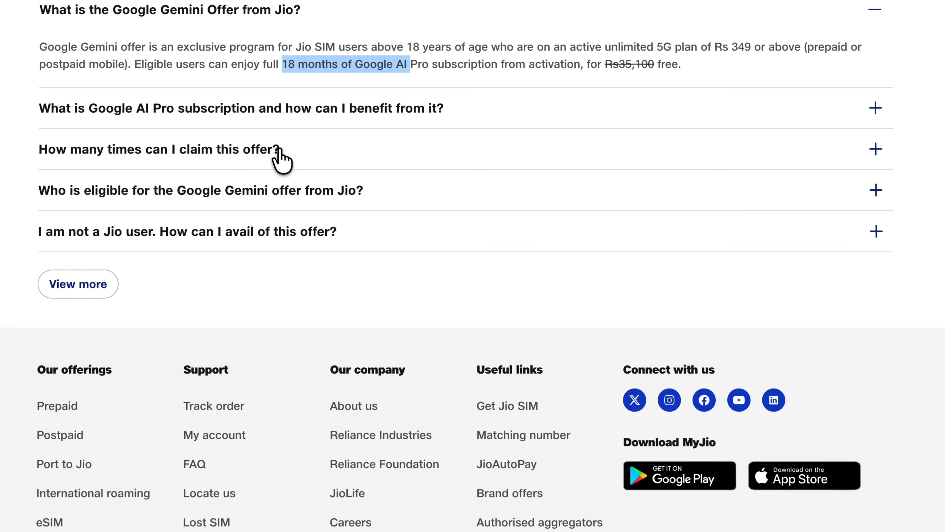
{"action": "left_click", "coordinate": [275, 139]}
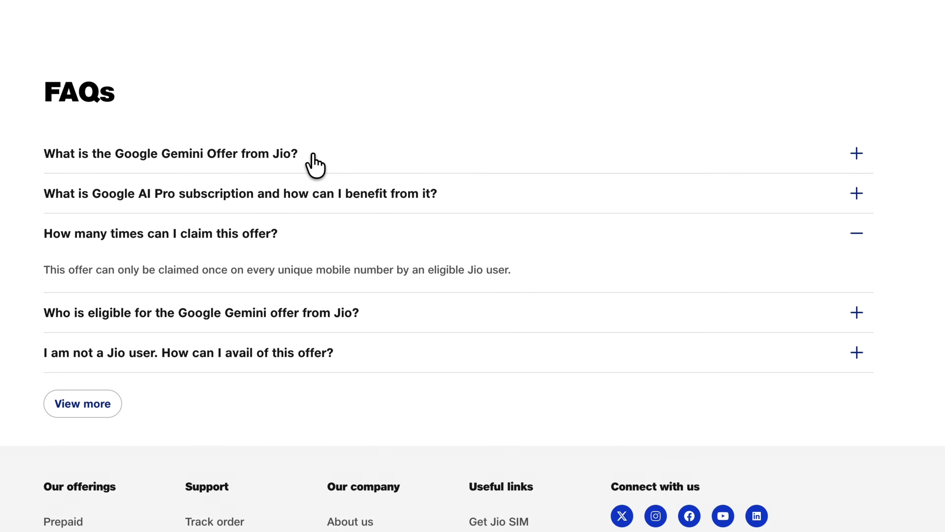
{"action": "left_click", "coordinate": [277, 213]}
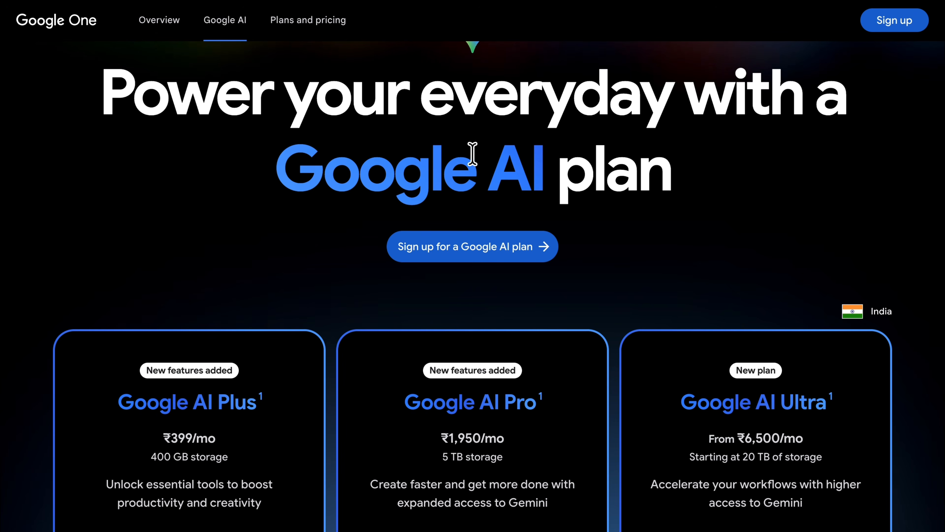
Compare the prices and benefits of the Google AI Plus, Pro and Ultra plans on the Google One page
{"action": "scroll", "coordinate": [466, 134], "scroll_direction": "down", "scroll_amount": 5}
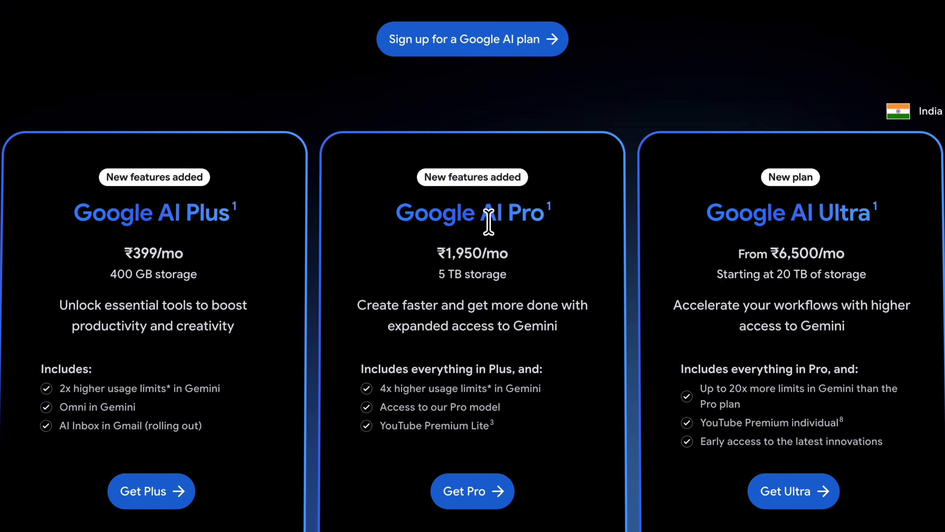
{"action": "scroll", "coordinate": [458, 95], "scroll_direction": "down", "scroll_amount": 5}
{"action": "scroll", "coordinate": [454, 159], "scroll_direction": "down", "scroll_amount": 3}
{"action": "scroll", "coordinate": [462, 217], "scroll_direction": "down", "scroll_amount": 6}
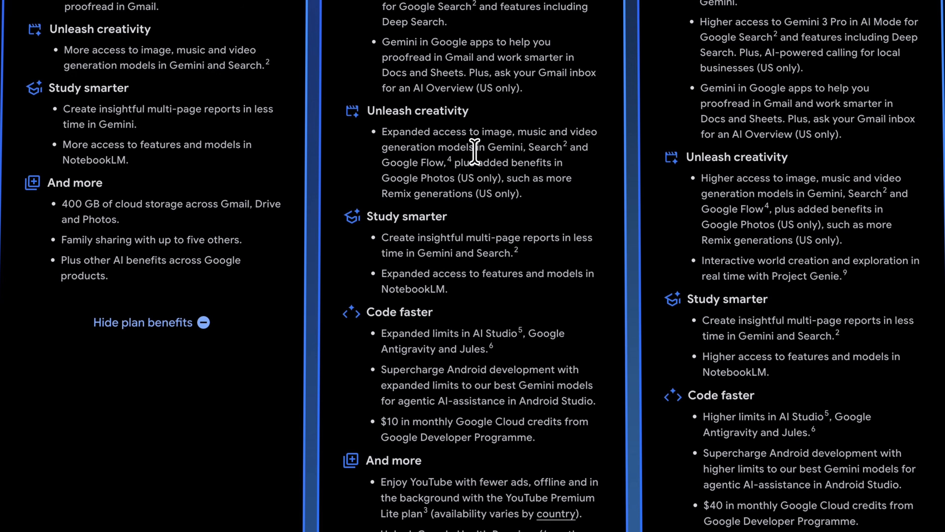
{"action": "scroll", "coordinate": [481, 181], "scroll_direction": "down", "scroll_amount": 8}
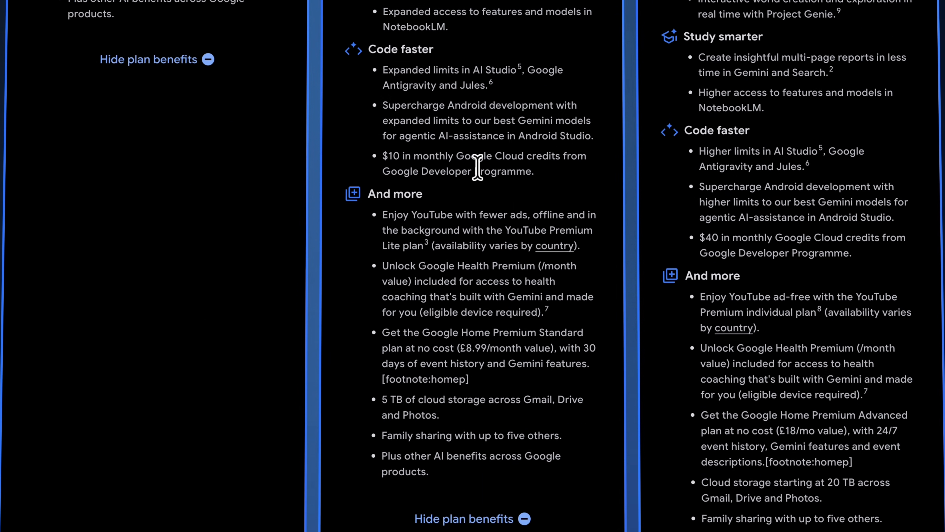
{"action": "scroll", "coordinate": [480, 210], "scroll_direction": "down", "scroll_amount": 3}
{"action": "scroll", "coordinate": [478, 216], "scroll_direction": "up", "scroll_amount": 20}
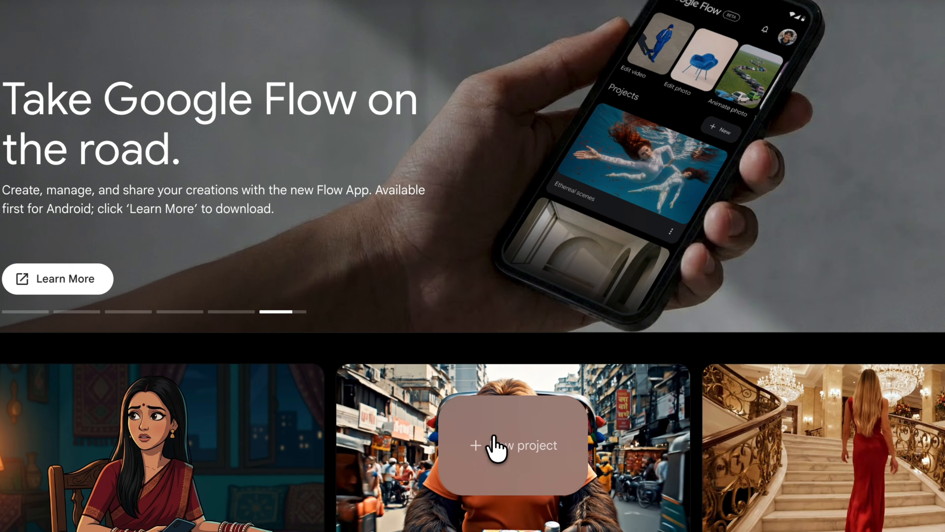
Create a new project in Google Flow and open its Characters section
{"action": "left_click", "coordinate": [504, 455]}
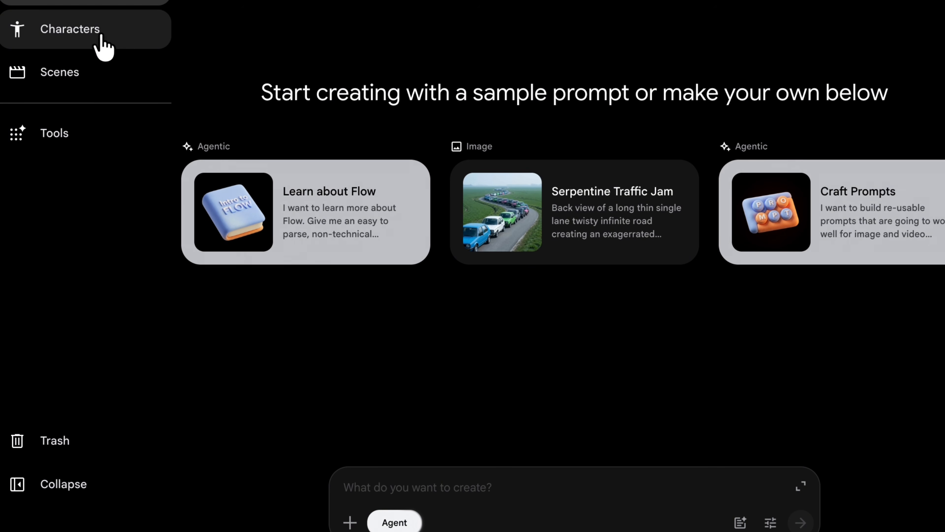
{"action": "left_click", "coordinate": [101, 35]}
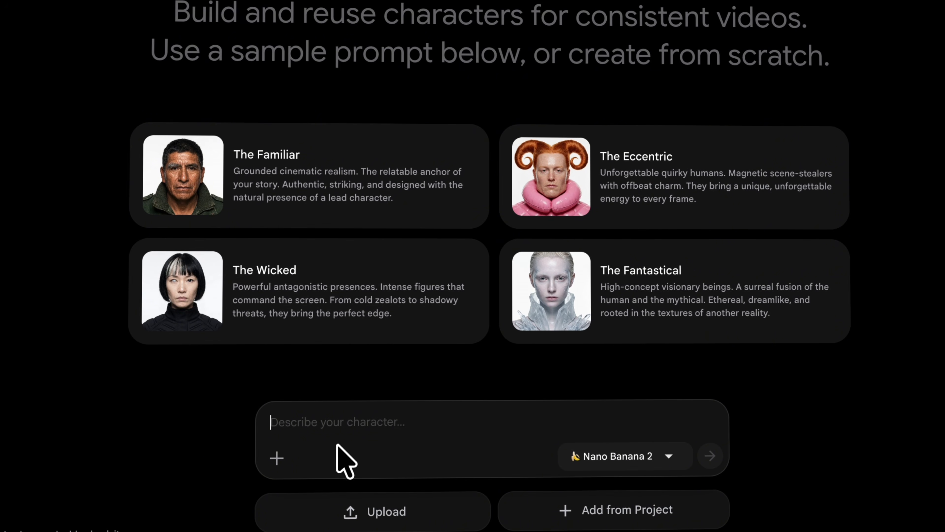
Copy the reference-sheet image prompt for Aarti from Claude into Google Flow's character description
{"action": "key", "text": "super+Tab"}
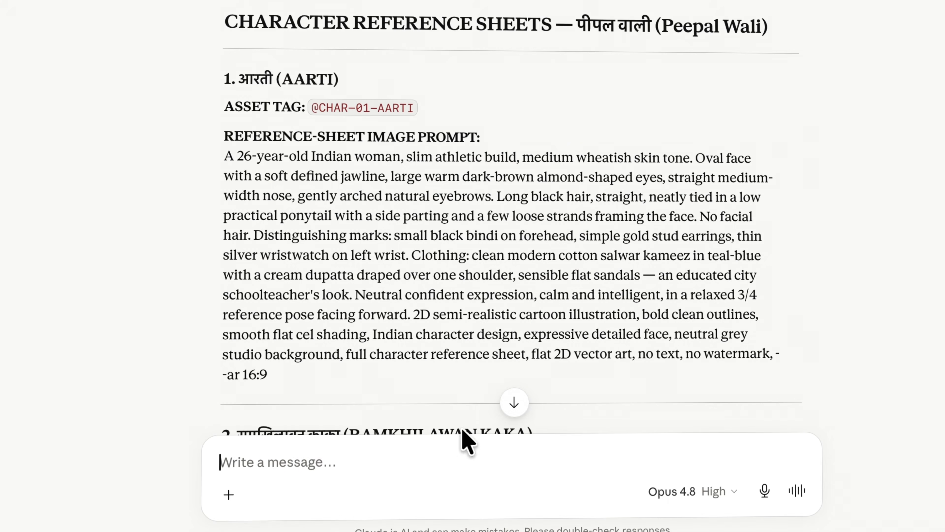
{"action": "scroll", "coordinate": [611, 34], "scroll_direction": "down", "scroll_amount": 3}
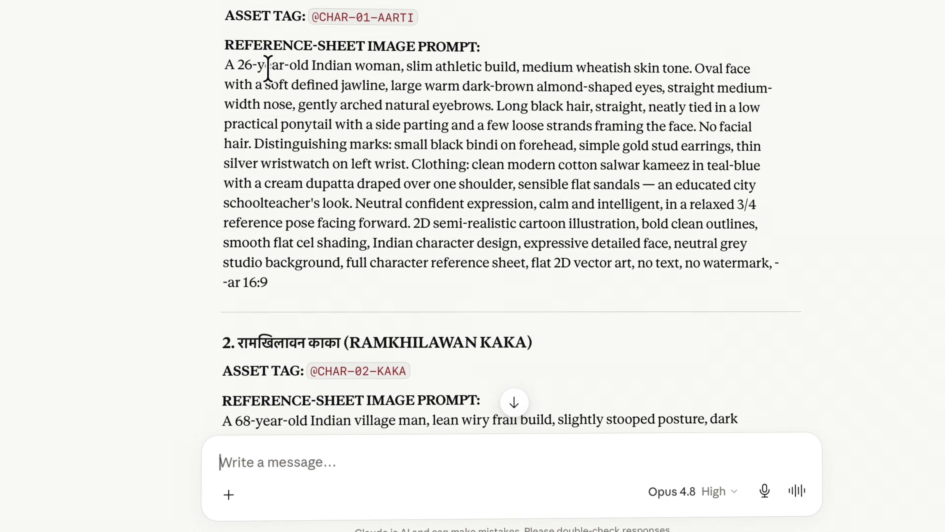
{"action": "triple_click", "coordinate": [229, 65]}
{"action": "key", "text": "ctrl+c"}
{"action": "key", "text": "super+Tab"}
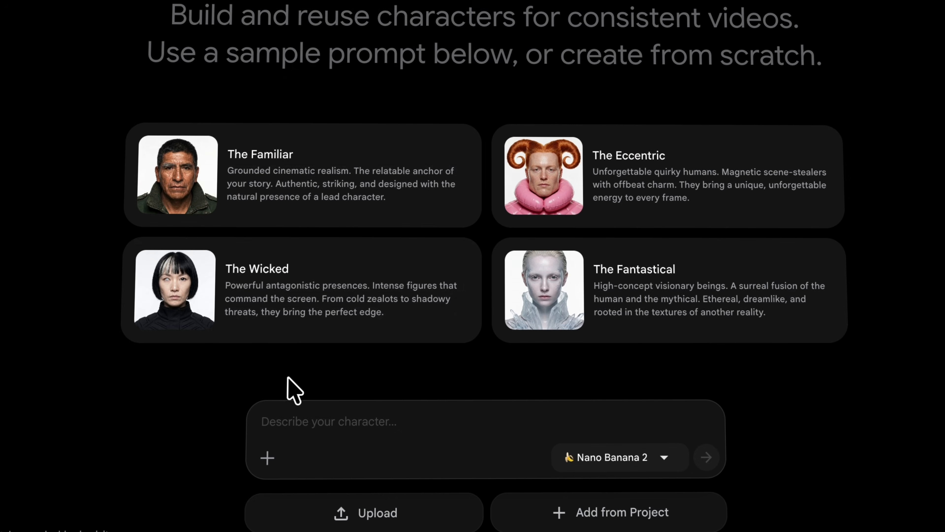
{"action": "left_click", "coordinate": [369, 424]}
{"action": "key", "text": "ctrl+v"}
Set the image model to Nano Banana Pro and generate the character from the pasted prompt
{"action": "left_click", "coordinate": [647, 460]}
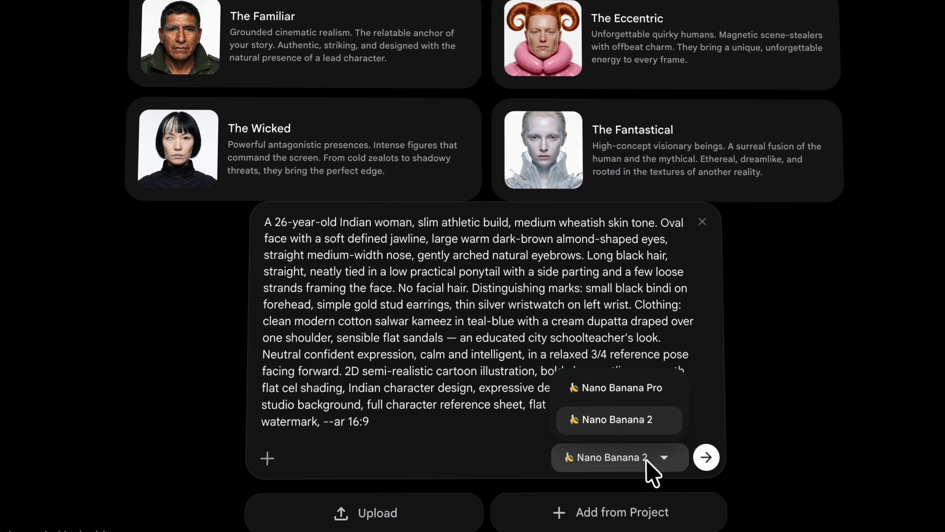
{"action": "left_click", "coordinate": [618, 389]}
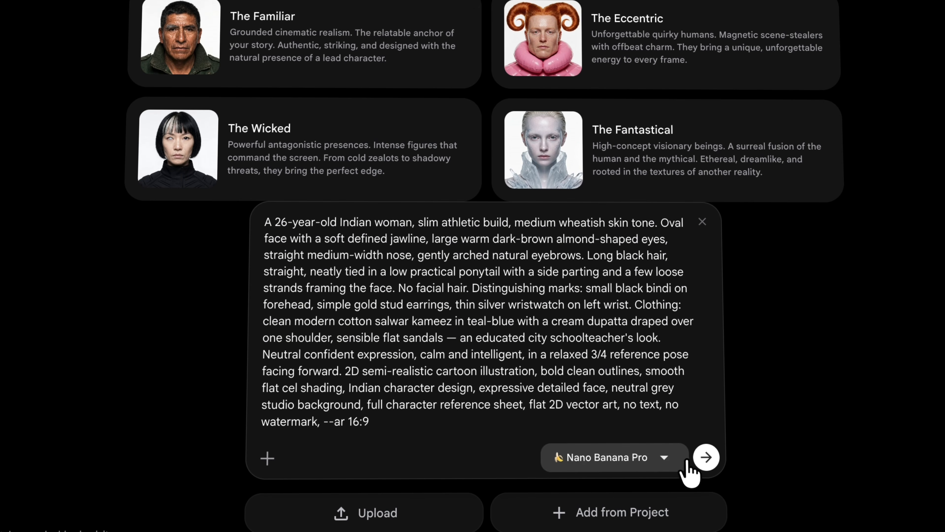
{"action": "left_click", "coordinate": [706, 457]}
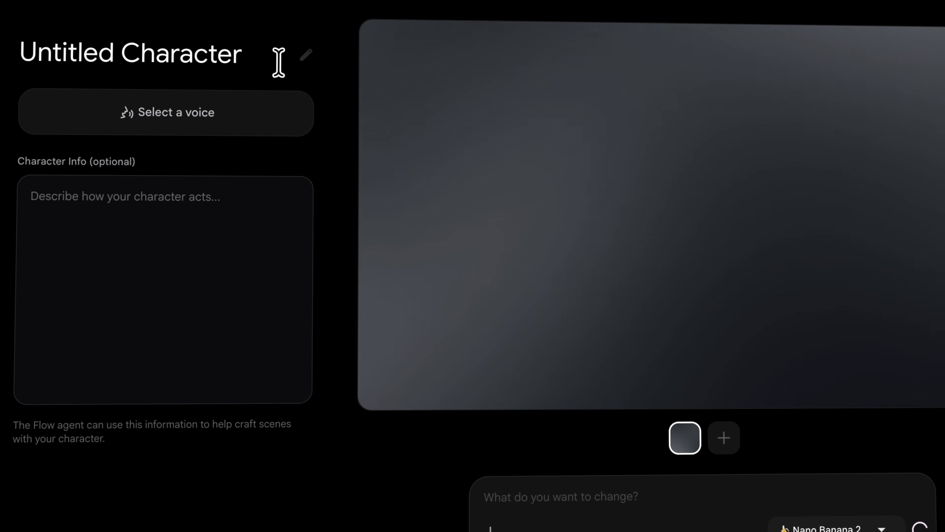
{"action": "left_click", "coordinate": [312, 61]}
{"action": "key", "text": "ctrl+Left"}
{"action": "left_click", "coordinate": [222, 39]}
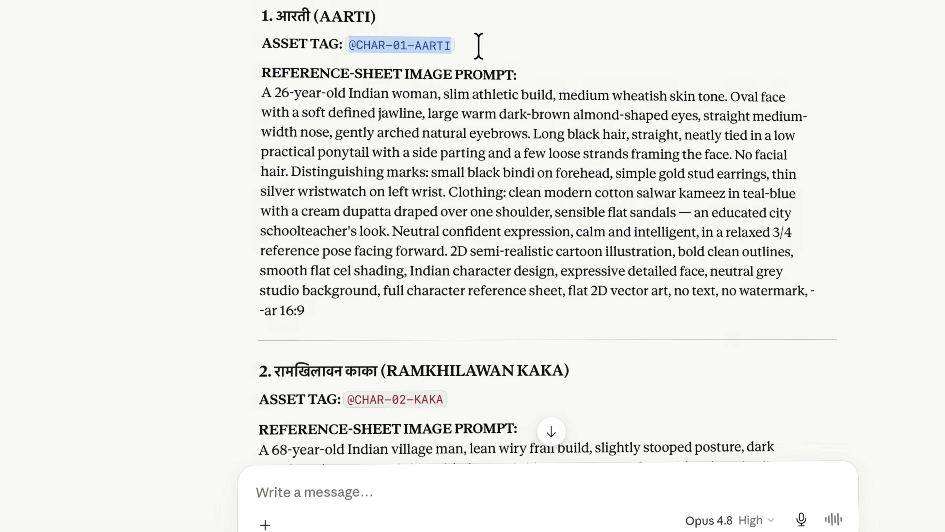
{"action": "key", "text": "ctrl+Right"}
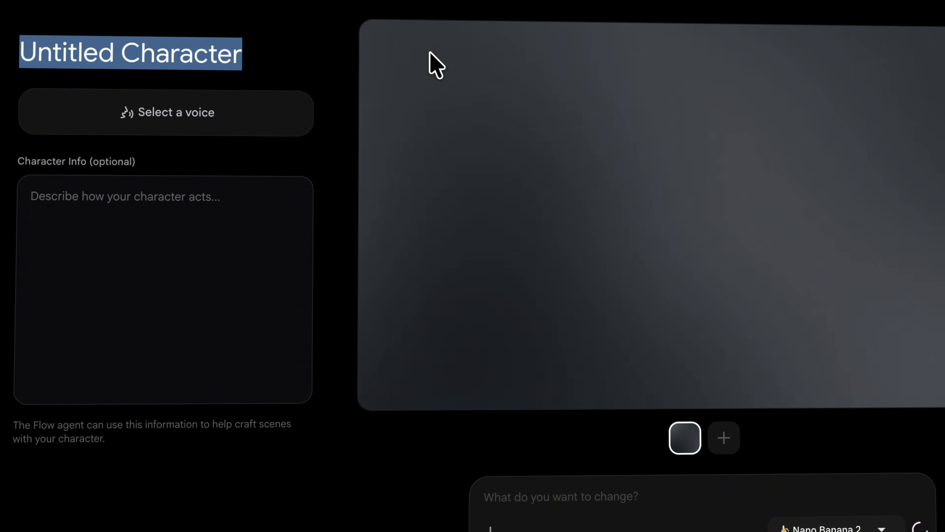
{"action": "key", "text": "ctrl+v"}
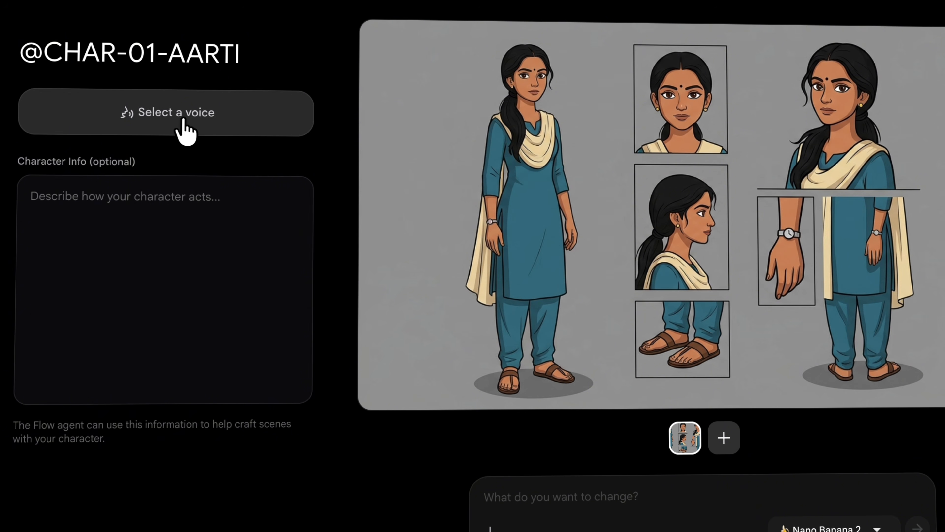
{"action": "left_click", "coordinate": [179, 126]}
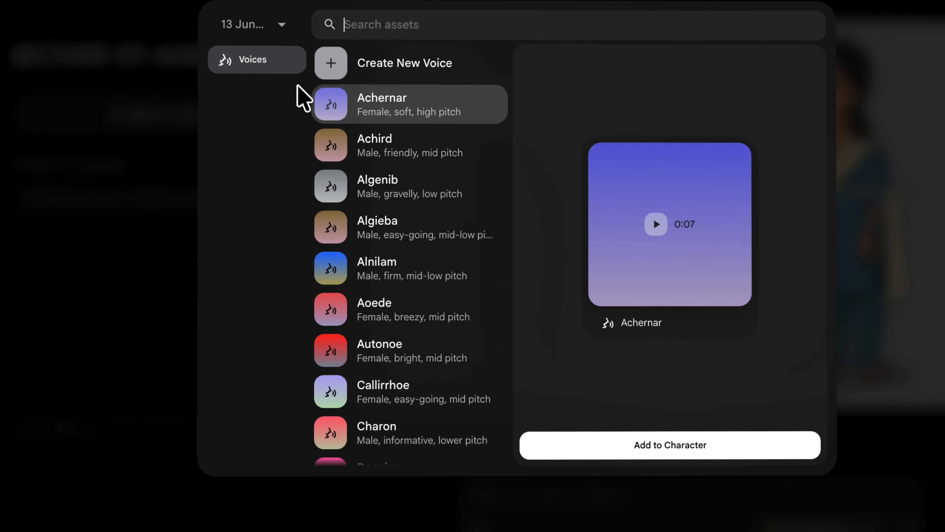
{"action": "scroll", "coordinate": [419, 222], "scroll_direction": "down", "scroll_amount": 5}
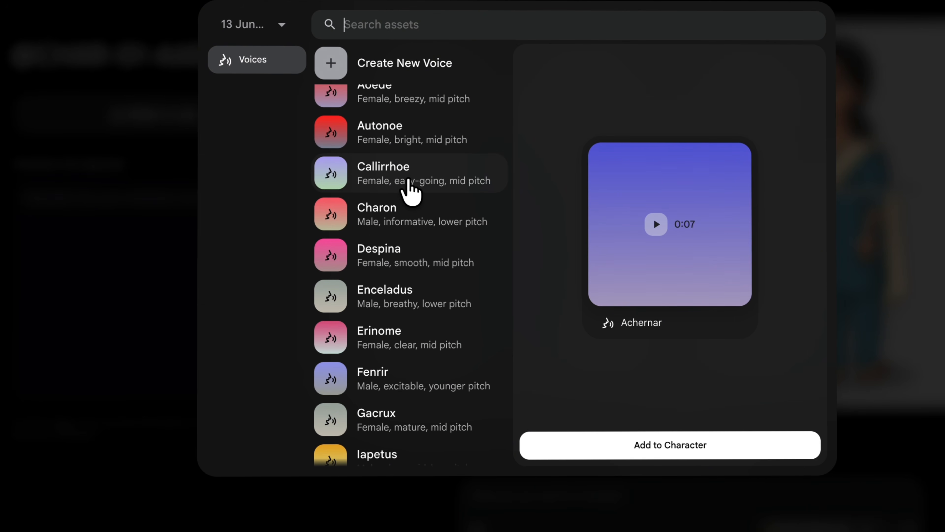
{"action": "left_click", "coordinate": [410, 181]}
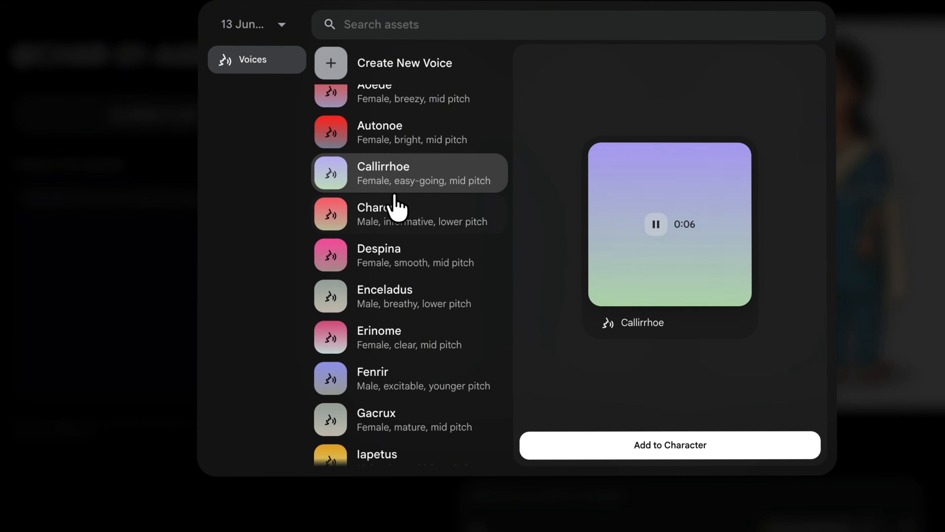
{"action": "scroll", "coordinate": [418, 210], "scroll_direction": "down", "scroll_amount": 2}
{"action": "left_click", "coordinate": [406, 173]}
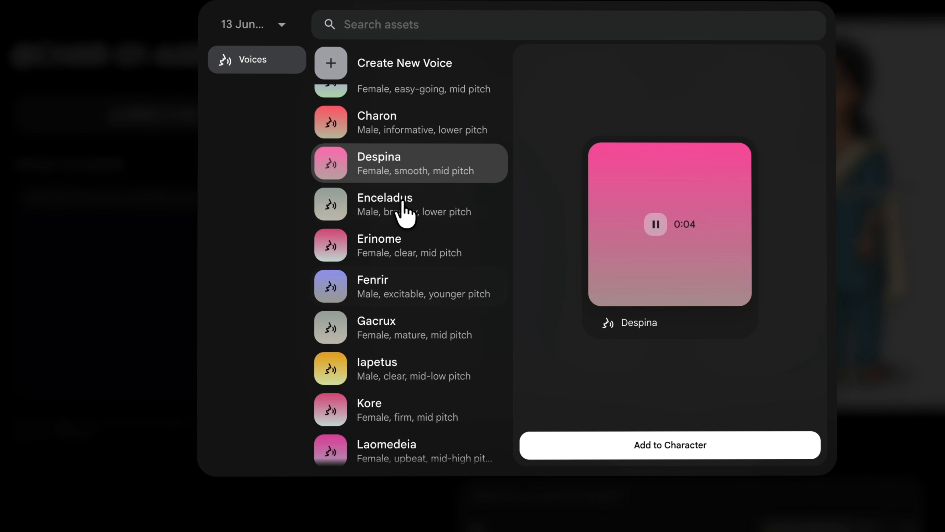
{"action": "scroll", "coordinate": [421, 298], "scroll_direction": "down", "scroll_amount": 10}
{"action": "scroll", "coordinate": [395, 205], "scroll_direction": "up", "scroll_amount": 11}
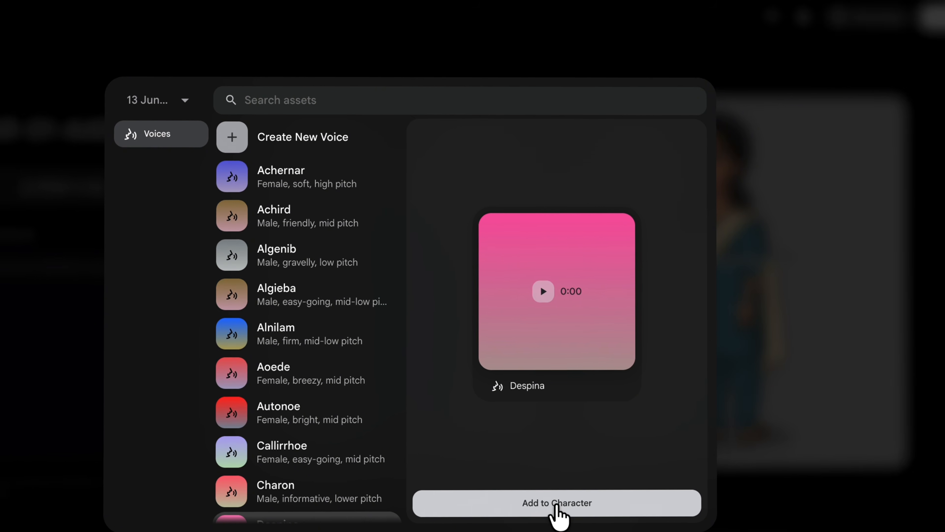
{"action": "left_click", "coordinate": [663, 445]}
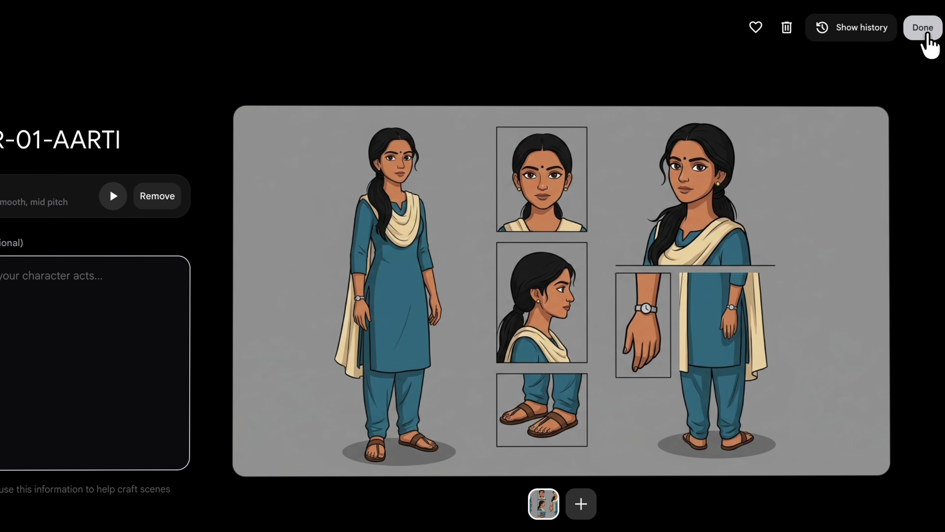
{"action": "left_click", "coordinate": [926, 33]}
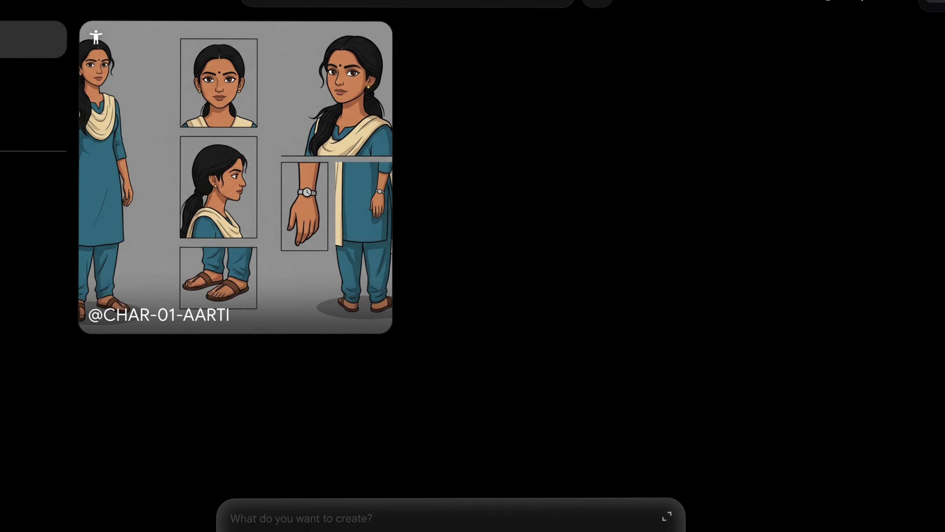
{"action": "left_click", "coordinate": [48, 59]}
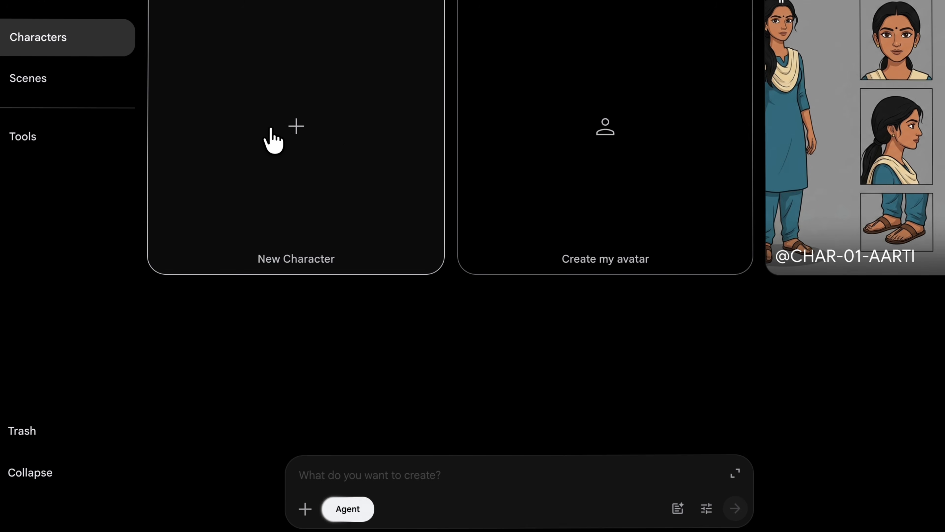
{"action": "left_click", "coordinate": [296, 145]}
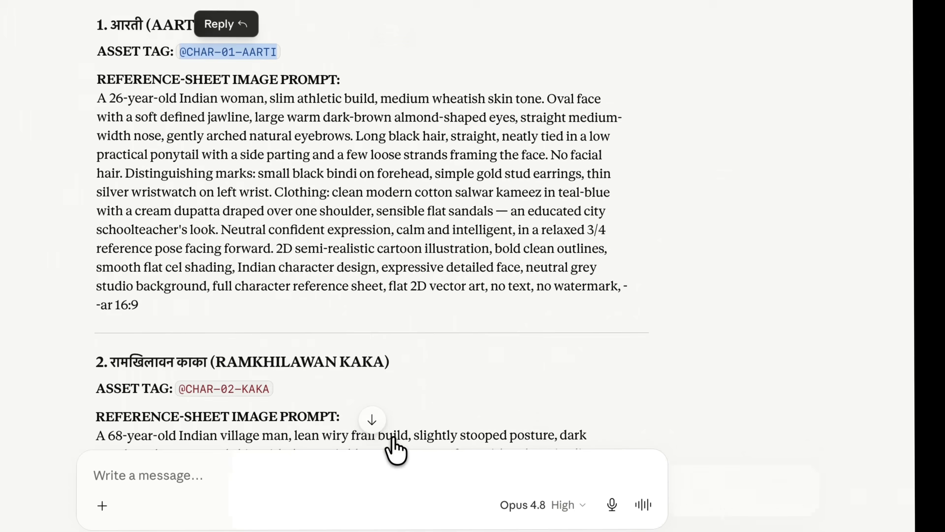
Copy the Ramkhilawan Kaka reference-sheet prompt from Claude into Flow's new character and generate it with Nano Banana Pro
{"action": "scroll", "coordinate": [453, 237], "scroll_direction": "down", "scroll_amount": 10}
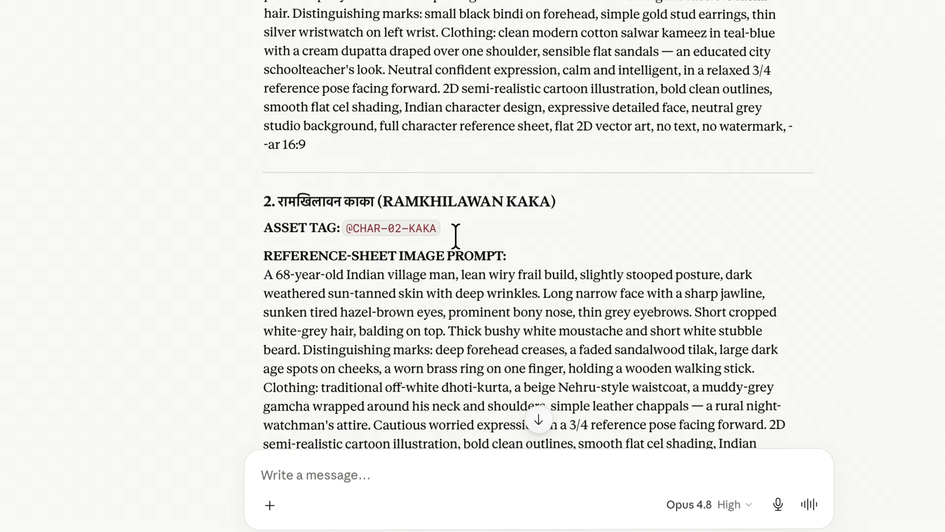
{"action": "left_click_drag", "start_coordinate": [265, 72], "coordinate": [674, 278]}
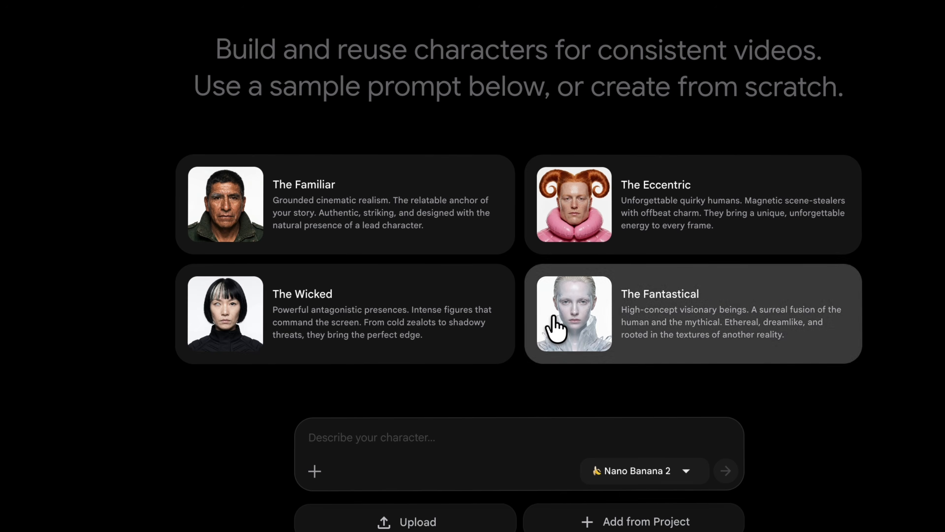
{"action": "type", "text": "A 68-year-old Indian village man, lean wiry frail build, slightly stooped posture, dark weathered sun-tanned skin with deep wrinkles. Long narrow face with a sharp jawline, sunken tired hazel-brown eyes, prominent bony nose, thin grey eyebrows. Short cropped white-grey hair, balding on top. Thick bushy white moustache and short white stubble beard. Distinguishing marks: deep forehead creases, a faded sandalwood tilak, large dark age spots on cheeks, a worn brass ring on one finger, holding a wooden walking stick. Clothing: traditional off-white dhoti-kurta, a beige Nehru-style waistcoat, a muddy-grey gamcha wrapped around his neck and shoulders, simple leather chappals — a rural night-watchman's attire. Cautious worried expression, in a 3/4 reference pose facing forward. 2D semi-realistic cartoon illustration, bold clean outlines, smooth flat cel shading, Indian character design, expressive detailed face, neutral grey studio background, full character reference sheet, flat 2D vector art, no text, no watermark, --ar 16:9"}
{"action": "scroll", "coordinate": [551, 410], "scroll_direction": "down", "scroll_amount": 2}
{"action": "left_click", "coordinate": [640, 470]}
{"action": "left_click", "coordinate": [647, 407]}
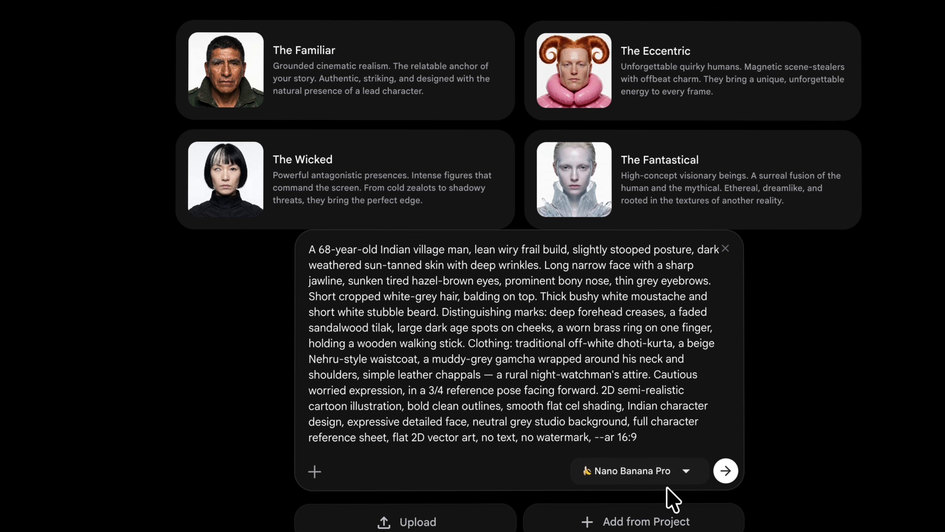
{"action": "left_click", "coordinate": [726, 471]}
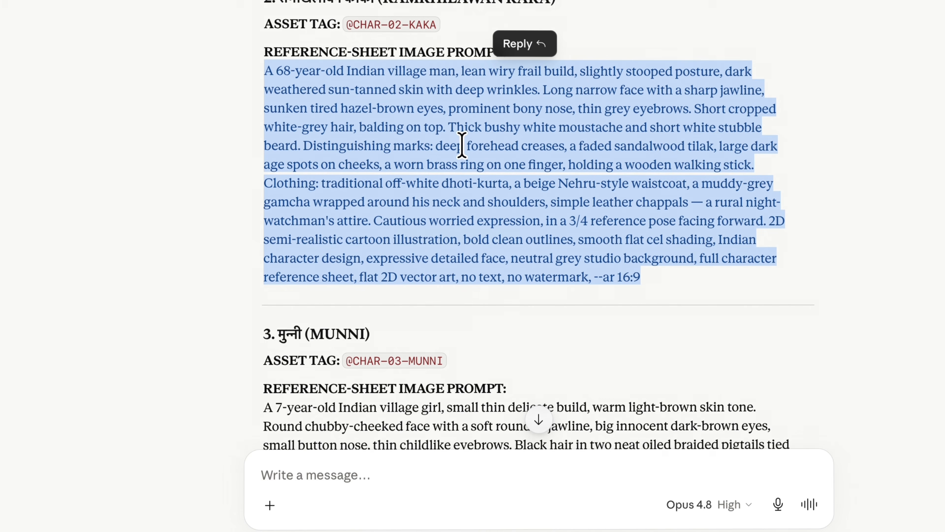
{"action": "left_click_drag", "start_coordinate": [346, 19], "coordinate": [460, 27]}
{"action": "key", "text": "ctrl+c"}
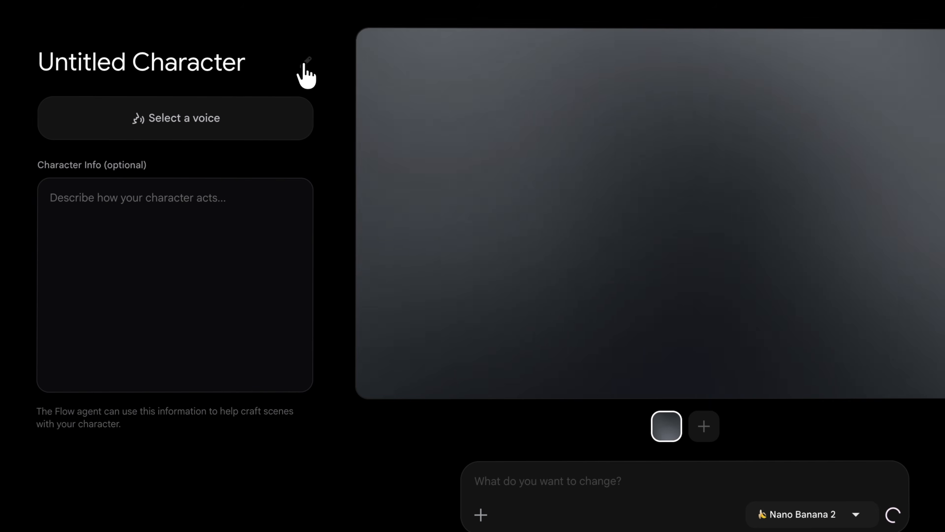
{"action": "left_click", "coordinate": [305, 63]}
{"action": "key", "text": "ctrl+v"}
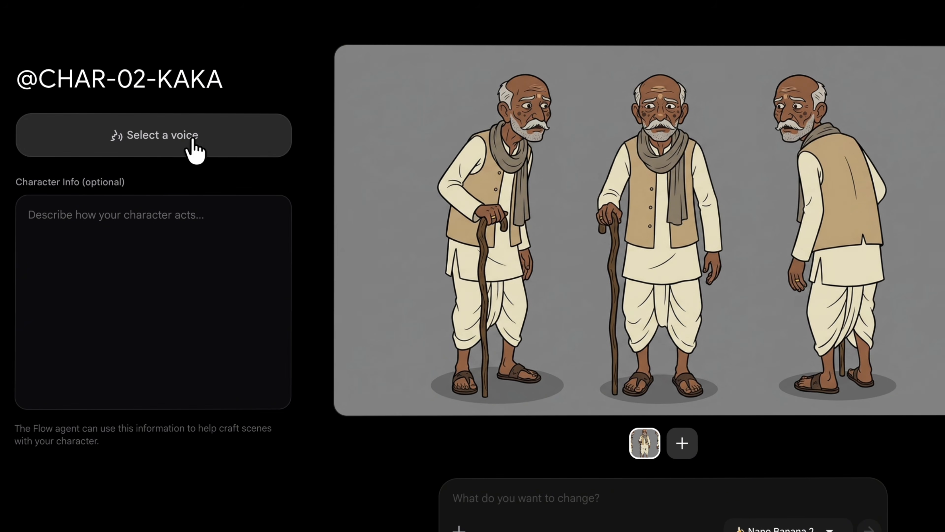
{"action": "left_click", "coordinate": [170, 147]}
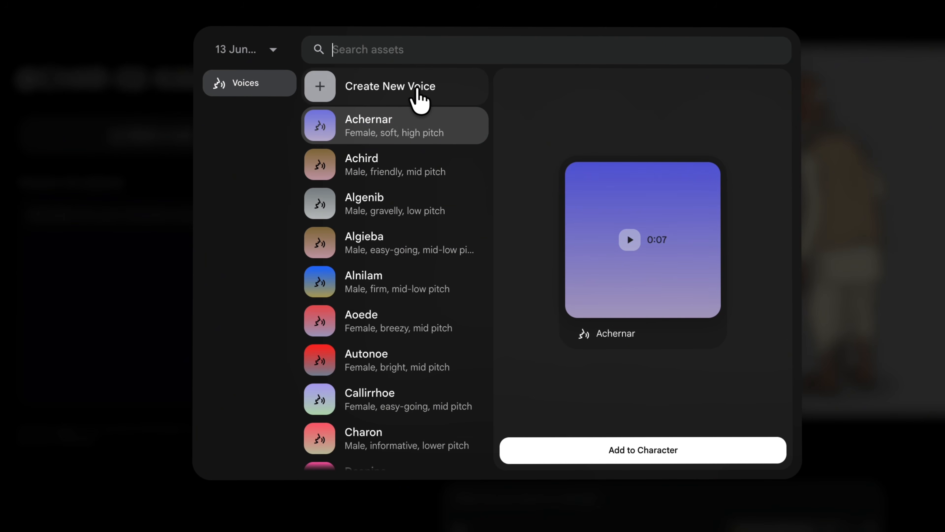
{"action": "left_click", "coordinate": [399, 89]}
{"action": "left_click", "coordinate": [473, 151]}
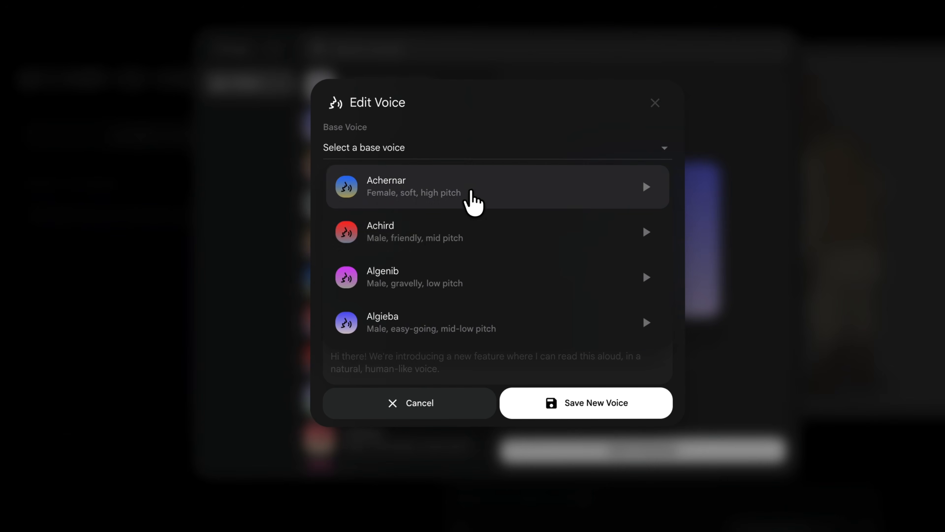
{"action": "left_click", "coordinate": [647, 231]}
{"action": "scroll", "coordinate": [566, 245], "scroll_direction": "down", "scroll_amount": 1}
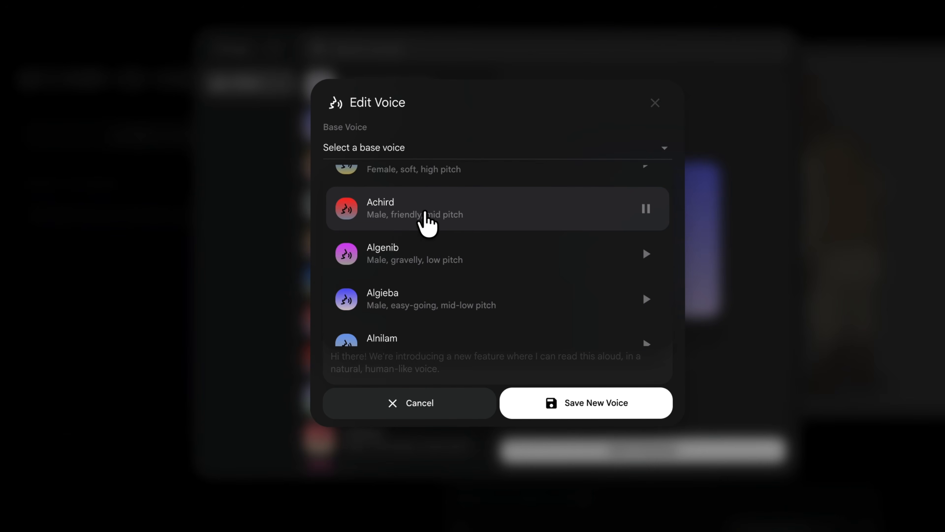
{"action": "left_click", "coordinate": [472, 210]}
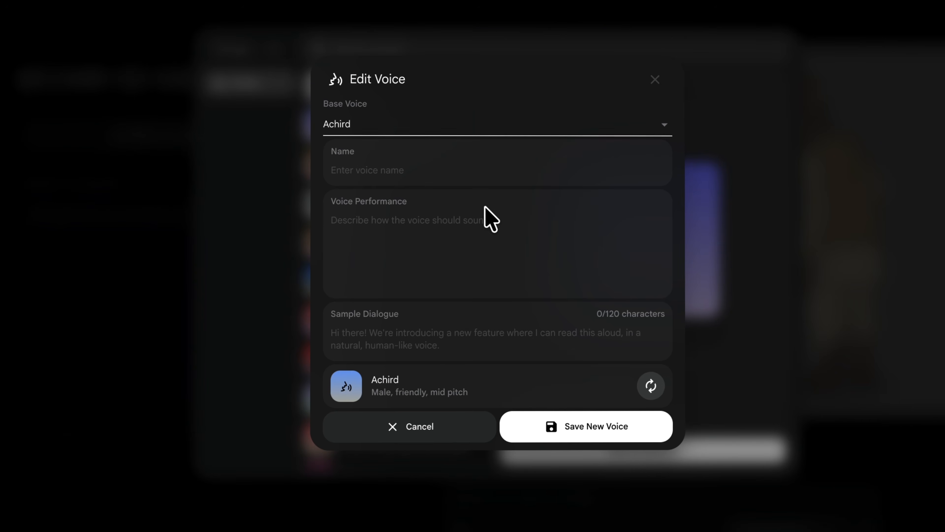
Name the voice KAKA, describe its performance as "A 68-year-old Indian village man", and save and add it to the character
{"action": "left_click", "coordinate": [405, 174]}
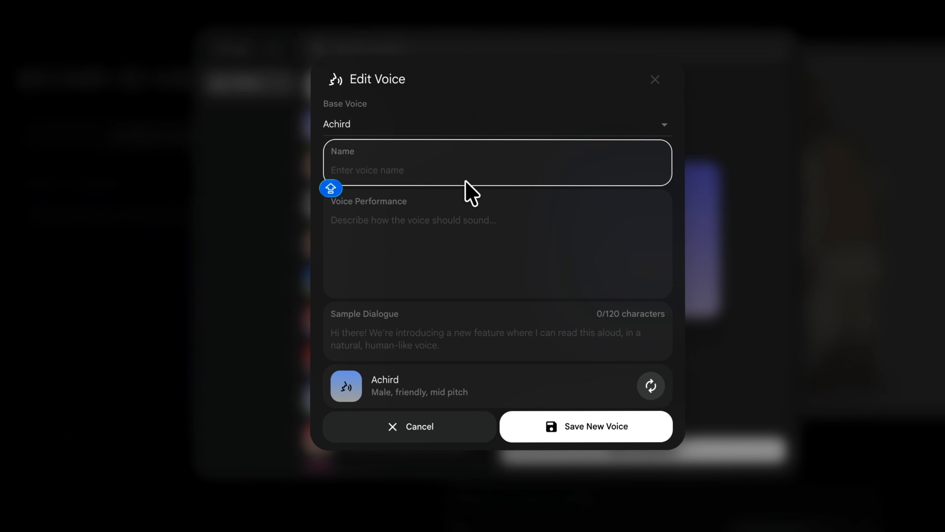
{"action": "type", "text": "KAKA"}
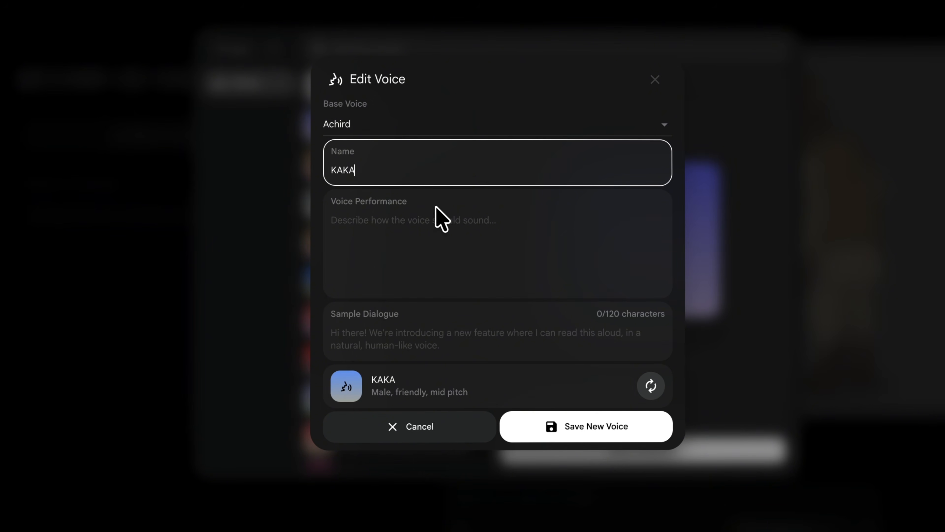
{"action": "left_click", "coordinate": [436, 209]}
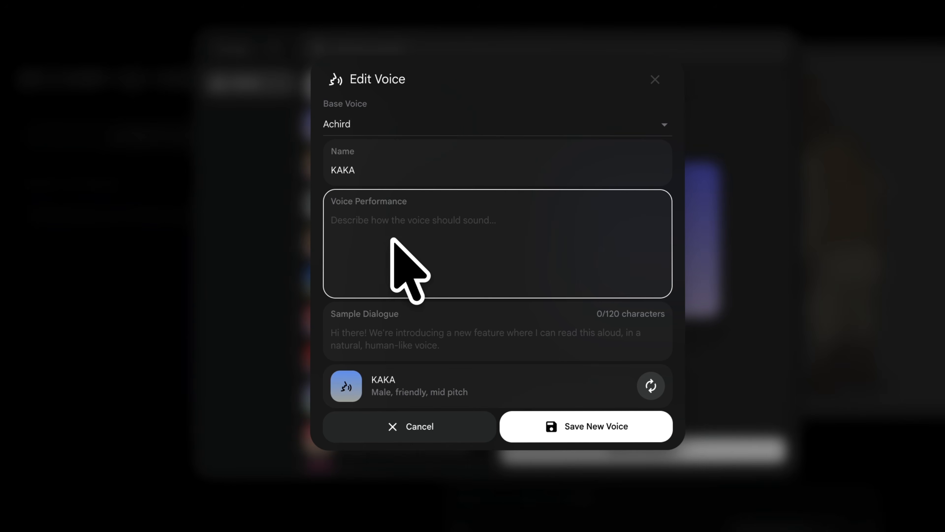
{"action": "type", "text": "A 68-year-old Indian village man"}
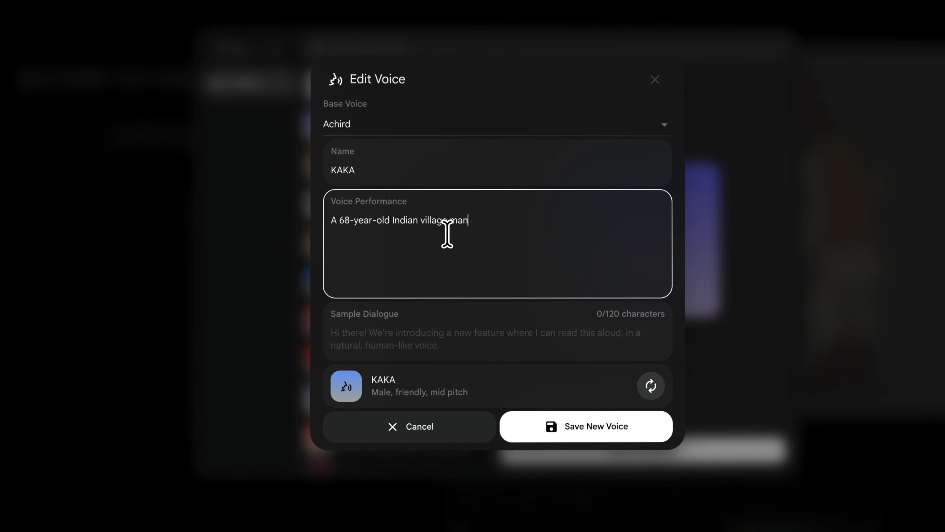
{"action": "left_click", "coordinate": [597, 426]}
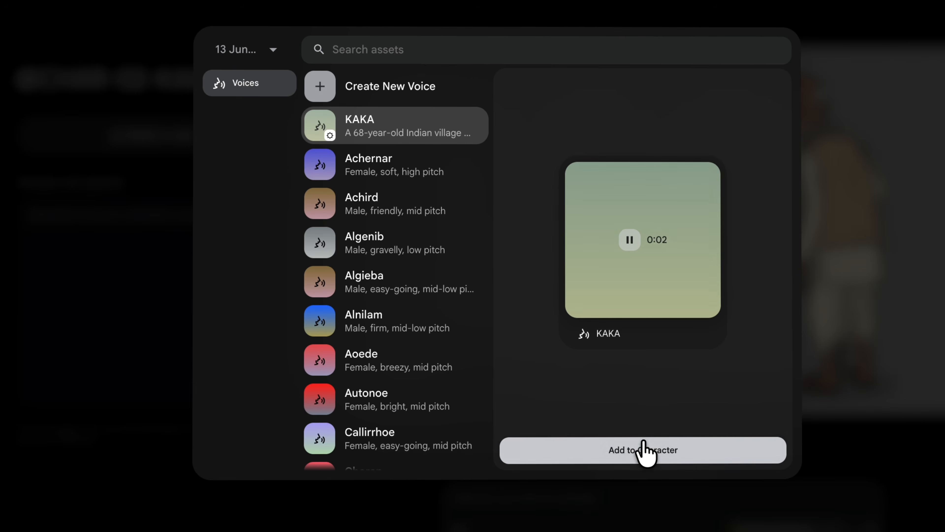
{"action": "left_click", "coordinate": [645, 457]}
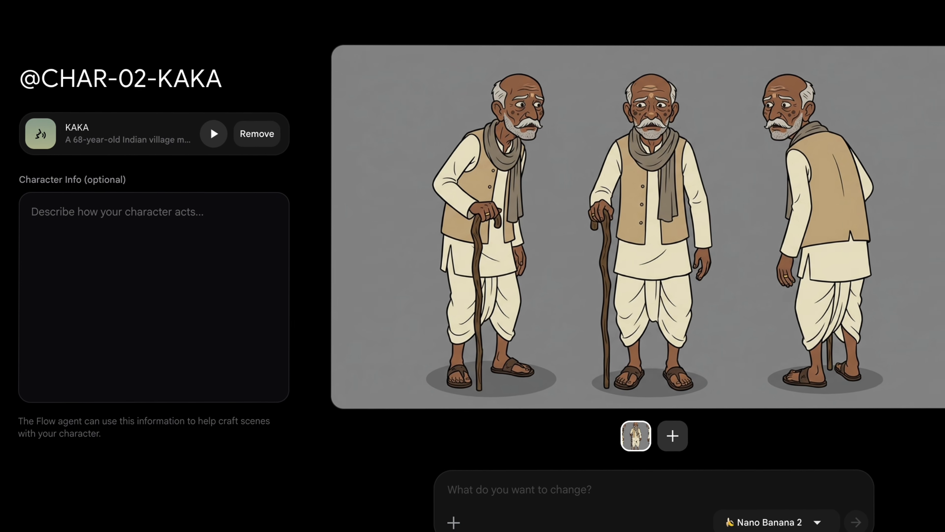
Start another new character and generate it with Nano Banana Pro from Claude's Munni reference-sheet prompt
{"action": "left_click", "coordinate": [15, 3]}
{"action": "left_click", "coordinate": [232, 129]}
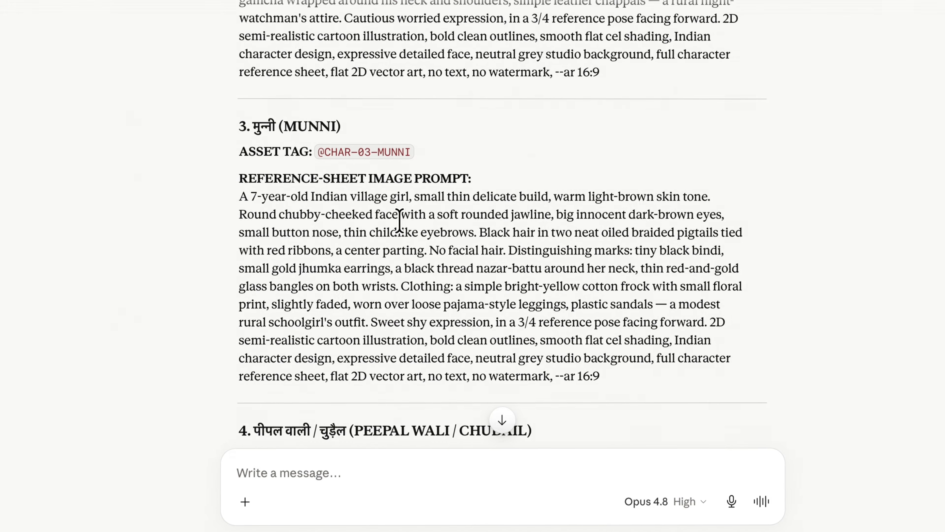
{"action": "scroll", "coordinate": [240, 151], "scroll_direction": "down", "scroll_amount": 2}
{"action": "left_click_drag", "start_coordinate": [240, 151], "coordinate": [629, 331]}
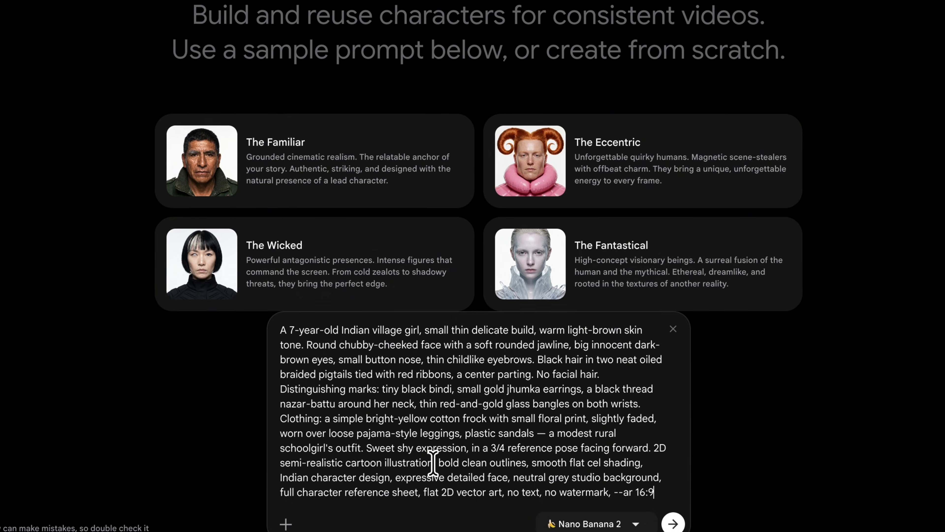
{"action": "left_click", "coordinate": [620, 521]}
{"action": "left_click", "coordinate": [597, 461]}
{"action": "left_click", "coordinate": [671, 522]}
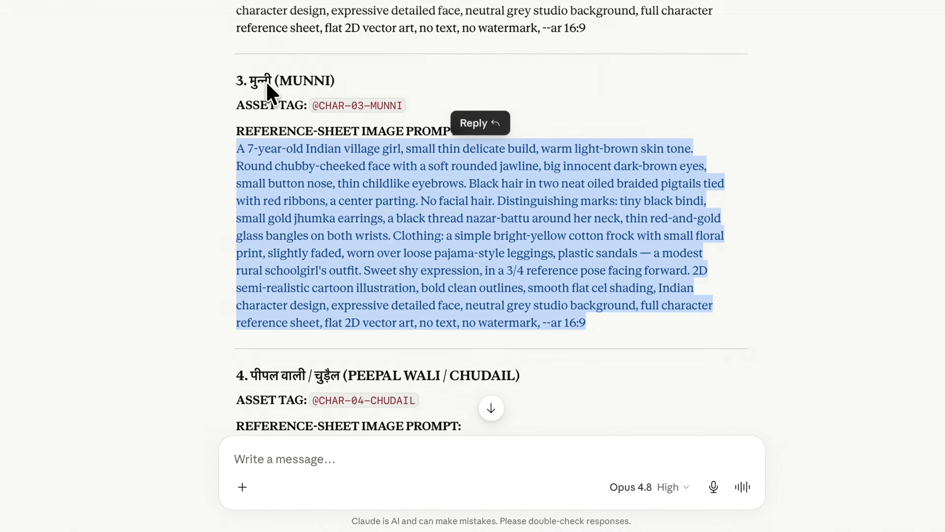
{"action": "left_click_drag", "start_coordinate": [312, 105], "coordinate": [409, 99]}
{"action": "key", "text": "ctrl+c"}
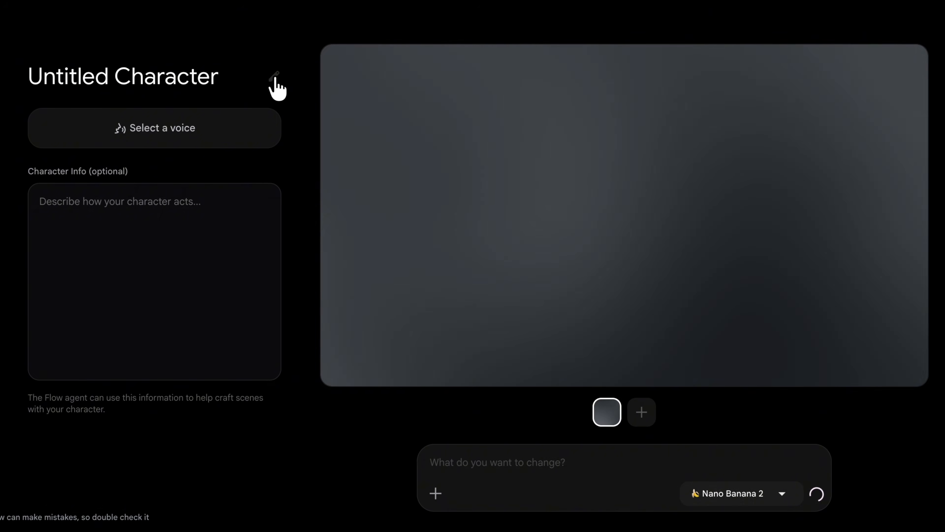
{"action": "left_click", "coordinate": [239, 76]}
{"action": "key", "text": "ctrl+a"}
{"action": "key", "text": "ctrl+v"}
{"action": "left_click", "coordinate": [192, 134]}
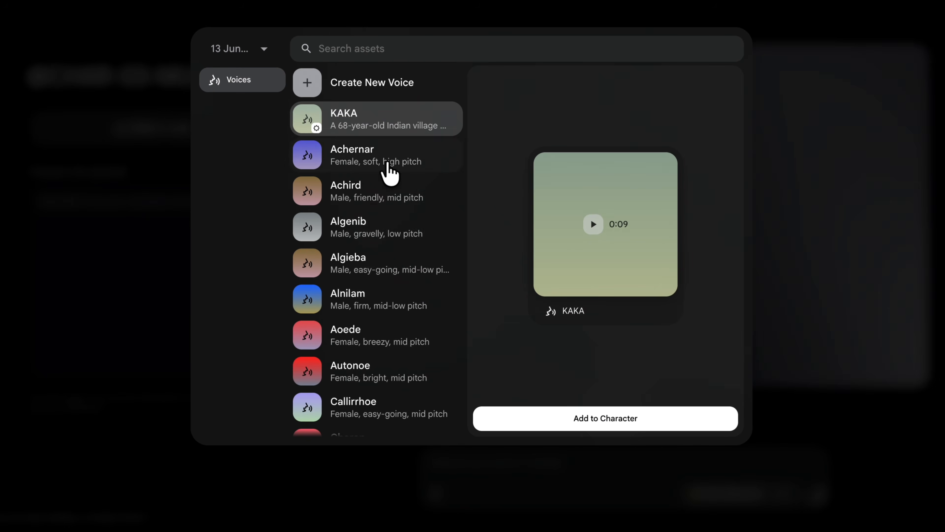
{"action": "scroll", "coordinate": [386, 173], "scroll_direction": "down", "scroll_amount": 3}
{"action": "left_click", "coordinate": [365, 243]}
{"action": "scroll", "coordinate": [383, 261], "scroll_direction": "down", "scroll_amount": 3}
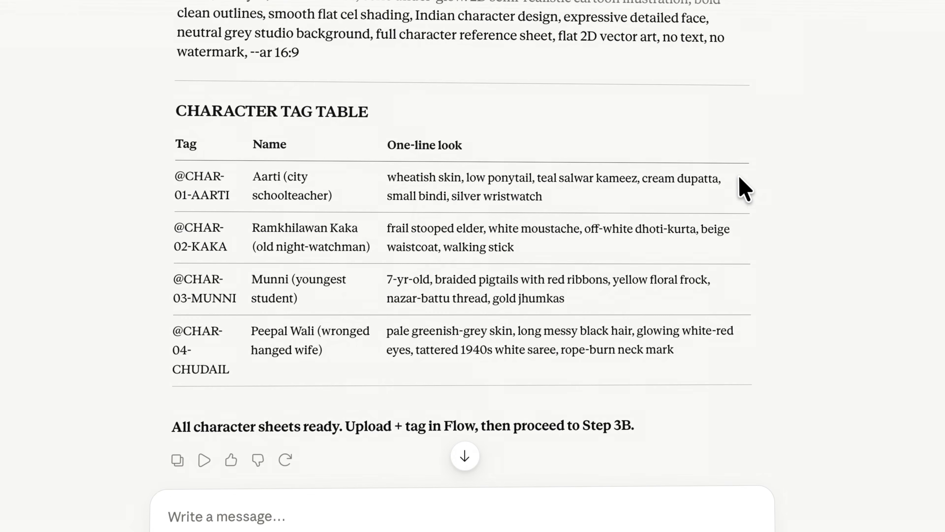
Copy the wide, low-angle and night ground-level prompts for #BGD-01-PEEPAL-TREE from Claude and paste them into Flow's creation prompt
{"action": "scroll", "coordinate": [739, 177], "scroll_direction": "down", "scroll_amount": 12}
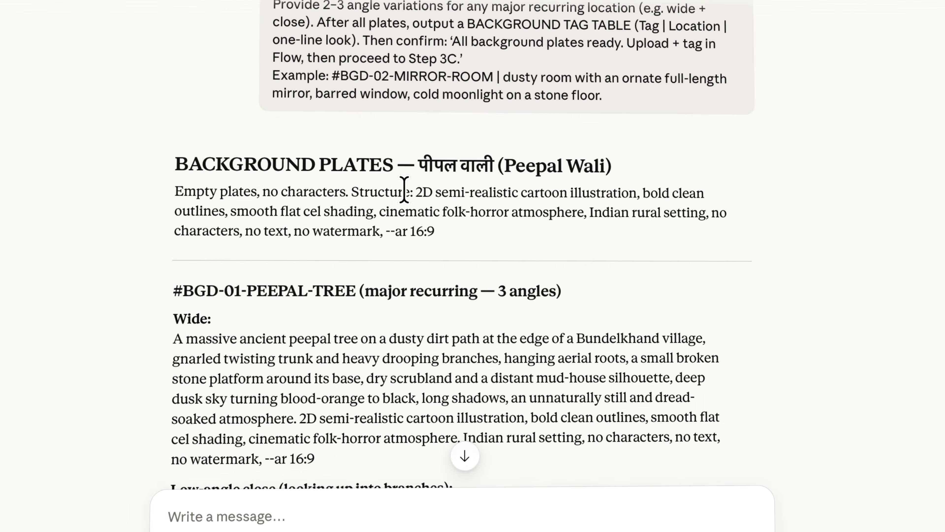
{"action": "scroll", "coordinate": [405, 189], "scroll_direction": "down", "scroll_amount": 3}
{"action": "scroll", "coordinate": [380, 168], "scroll_direction": "down", "scroll_amount": 2}
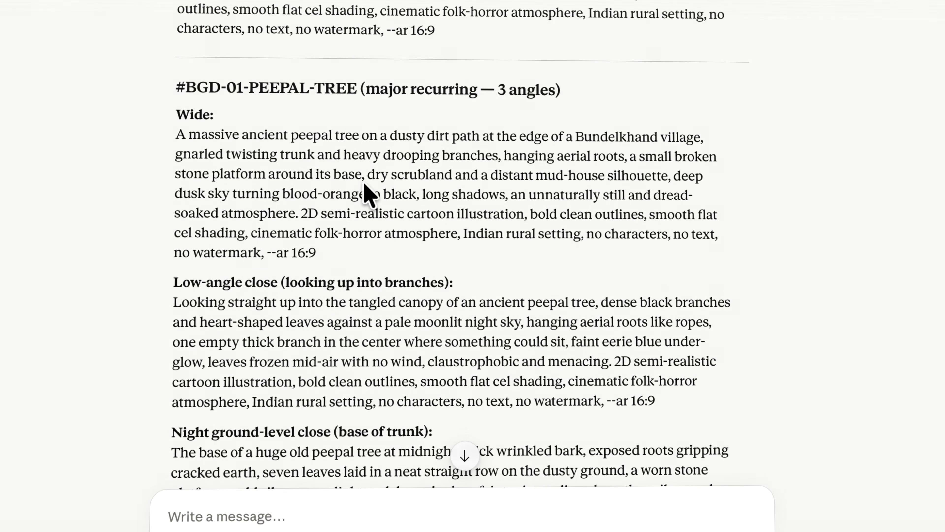
{"action": "scroll", "coordinate": [182, 95], "scroll_direction": "down", "scroll_amount": 3}
{"action": "scroll", "coordinate": [249, 254], "scroll_direction": "up", "scroll_amount": 2}
{"action": "scroll", "coordinate": [249, 138], "scroll_direction": "down", "scroll_amount": 4}
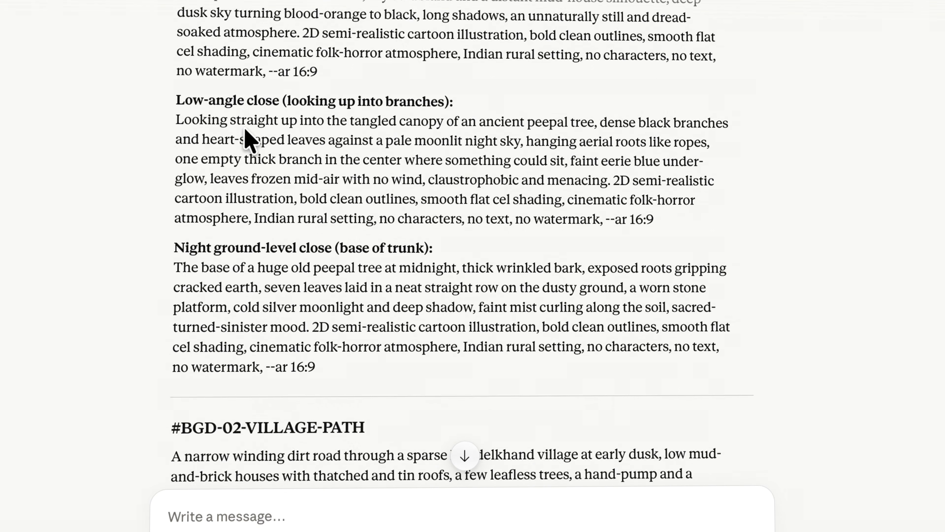
{"action": "scroll", "coordinate": [245, 128], "scroll_direction": "up", "scroll_amount": 6}
{"action": "left_click_drag", "start_coordinate": [176, 144], "coordinate": [323, 419]}
{"action": "scroll", "coordinate": [347, 263], "scroll_direction": "down", "scroll_amount": 4}
{"action": "scroll", "coordinate": [359, 295], "scroll_direction": "up", "scroll_amount": 3}
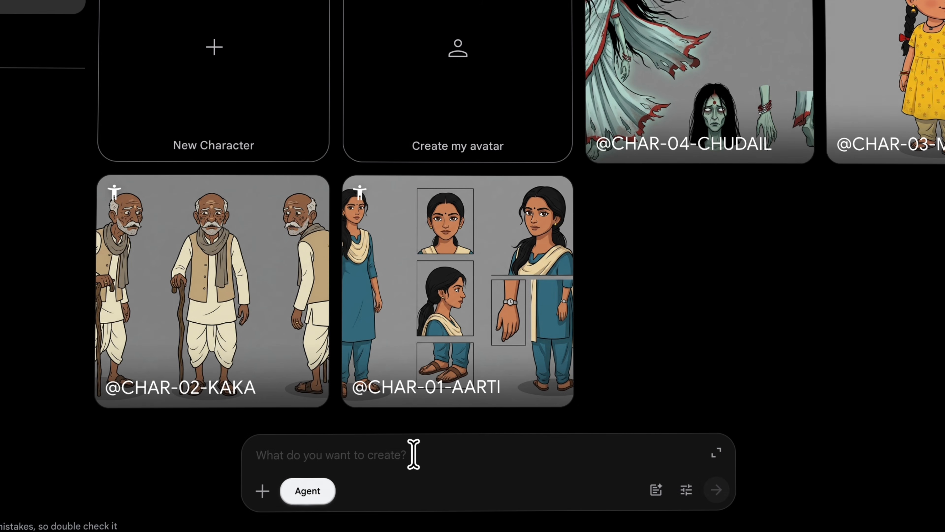
{"action": "left_click", "coordinate": [414, 455]}
{"action": "key", "text": "ctrl+v"}
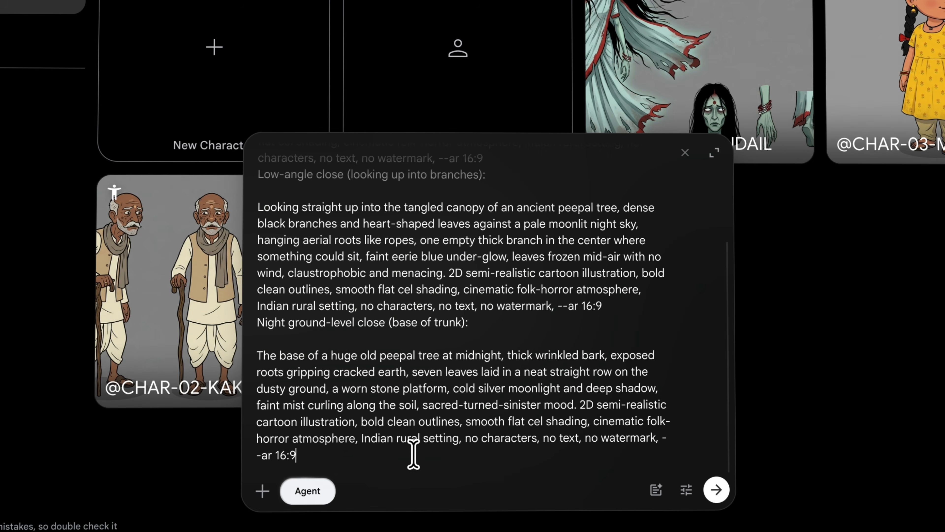
Turn off Agent mode, switch the output to 16:9 images with Nano Banana Pro, and generate the peepal tree backgrounds
{"action": "scroll", "coordinate": [471, 383], "scroll_direction": "up", "scroll_amount": 4}
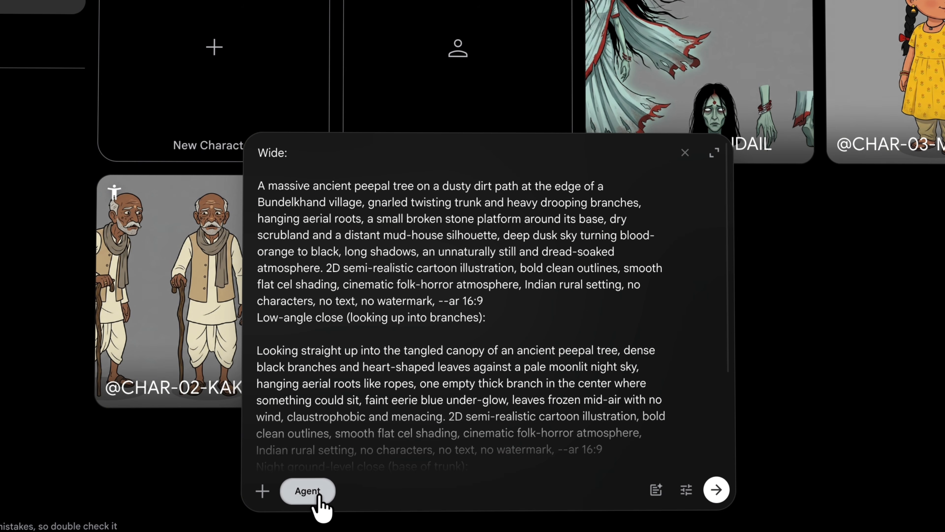
{"action": "left_click", "coordinate": [301, 491]}
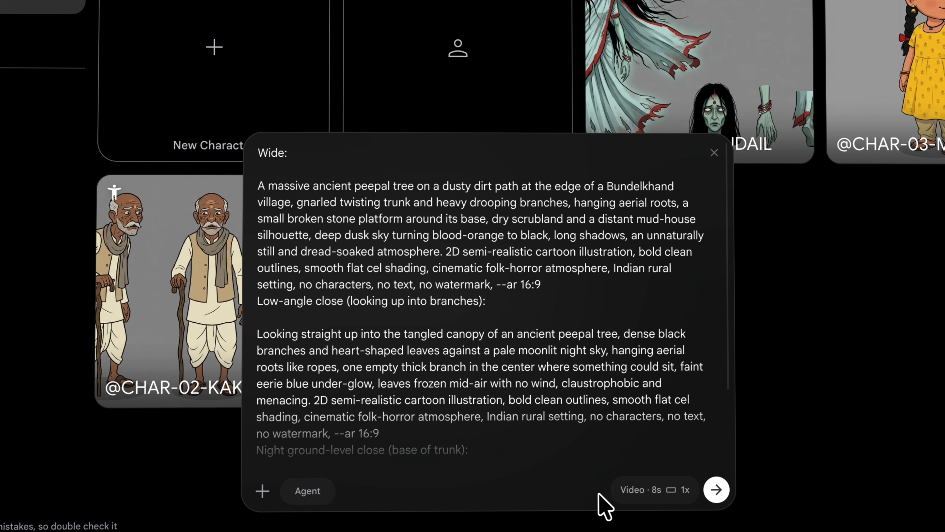
{"action": "left_click", "coordinate": [646, 491]}
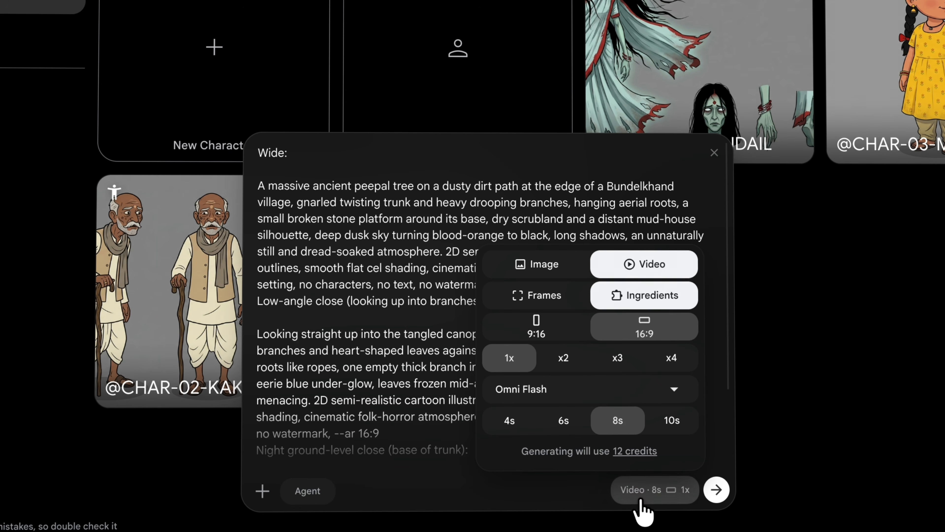
{"action": "left_click", "coordinate": [546, 265]}
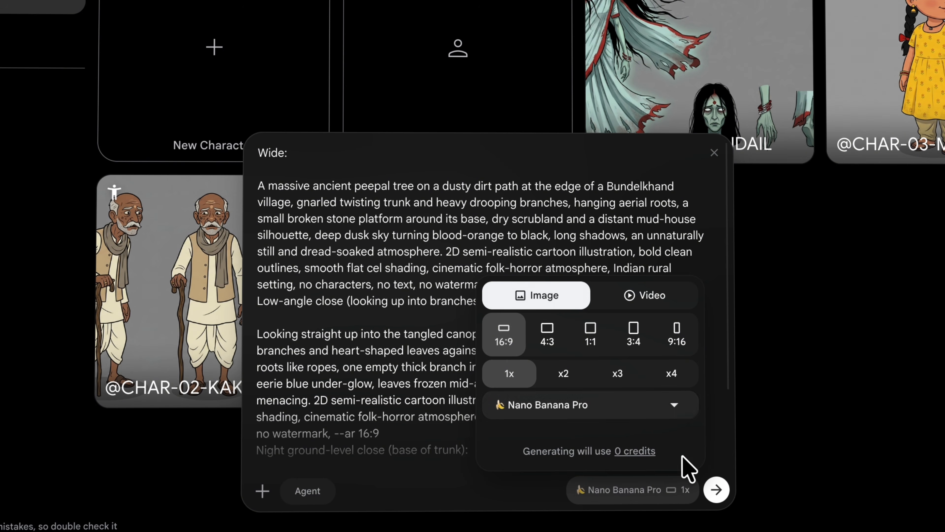
{"action": "left_click", "coordinate": [713, 484]}
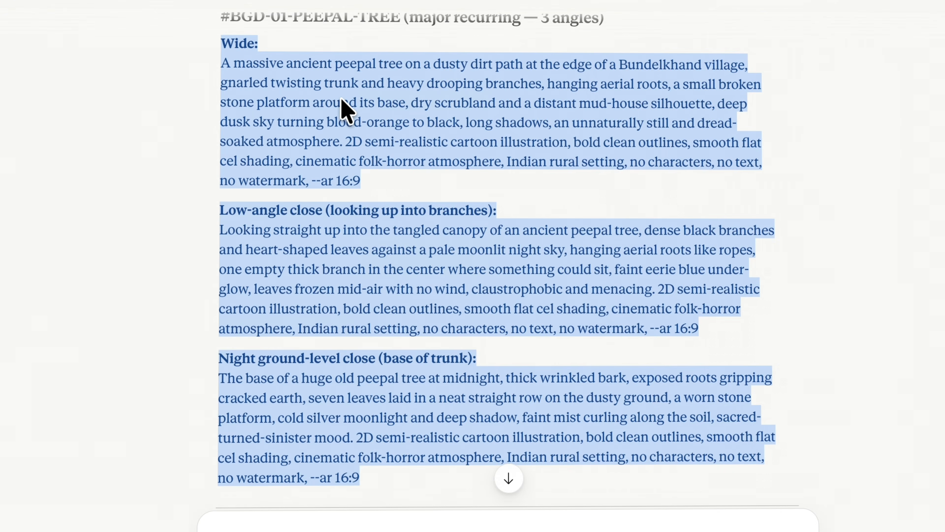
Copy the background tag from Claude and rename the generated peepal tree image as #BGD-01-PEEPAL-TREE
{"action": "scroll", "coordinate": [342, 112], "scroll_direction": "up", "scroll_amount": 5}
{"action": "left_click_drag", "start_coordinate": [220, 231], "coordinate": [400, 235]}
{"action": "key", "text": "ctrl+c"}
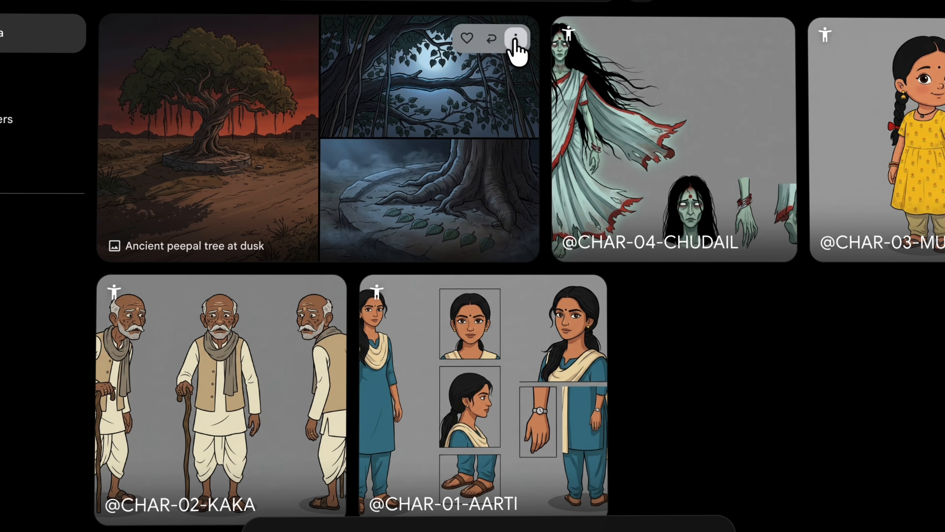
{"action": "left_click", "coordinate": [517, 38]}
{"action": "left_click", "coordinate": [516, 184]}
{"action": "key", "text": "ctrl+a"}
{"action": "key", "text": "ctrl+v"}
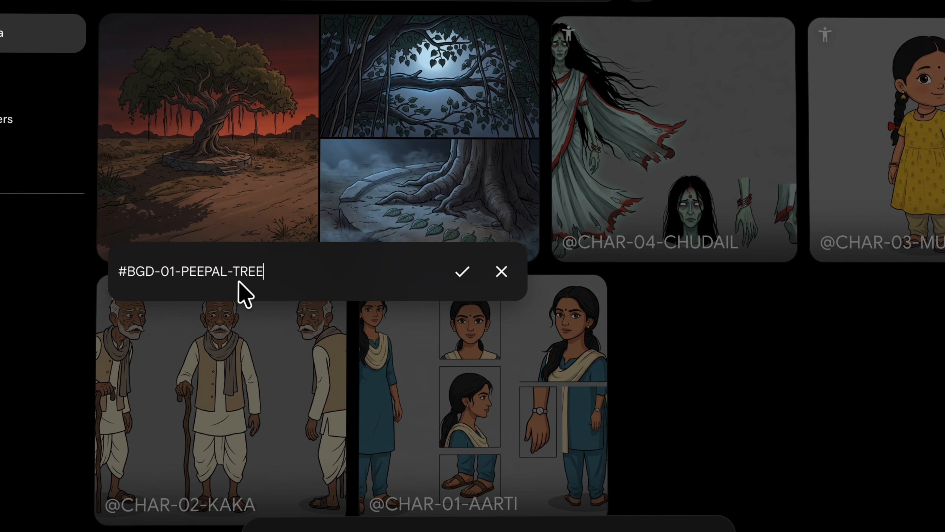
{"action": "left_click", "coordinate": [462, 271]}
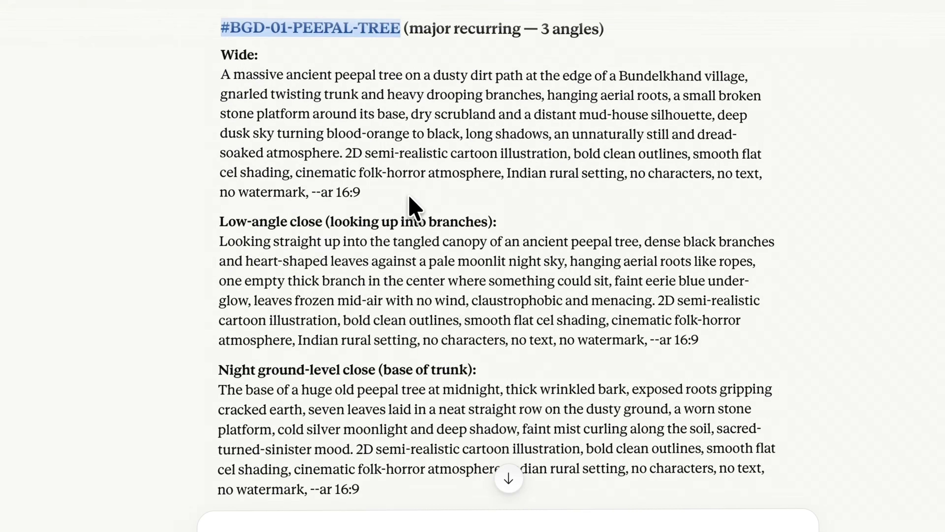
Copy the Bundelkhand village dirt-road prompt from Claude into Flow and generate the background as one image with Nano Banana Pro
{"action": "scroll", "coordinate": [407, 207], "scroll_direction": "down", "scroll_amount": 10}
{"action": "left_click_drag", "start_coordinate": [221, 98], "coordinate": [675, 186]}
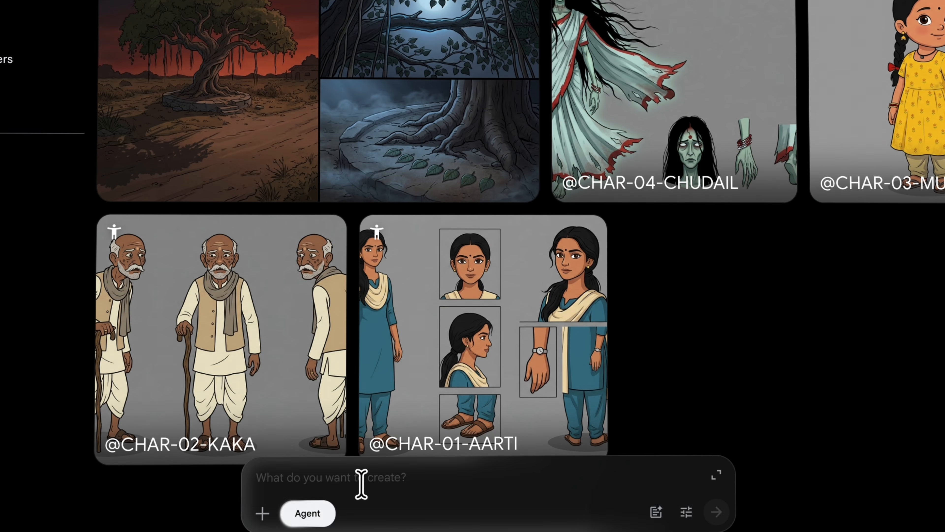
{"action": "type", "text": "A narrow winding dirt road through a sparse Bundelkhand village at early dusk, low mud-and-brick houses with thatched and tin roofs, a few leafless trees, a hand-pump and a broken bullock cart at the side, dry cracked earth, electric pole with sagging wires, deep orange fading light with creeping shadows, lonely and isolated mood. 2D semi-realistic cartoon illustration, bold clean outlines, smooth flat cel shading, cinematic folk-horror atmosphere, Indian rural setting, no characters, no text, no watermark, --ar 16:9"}
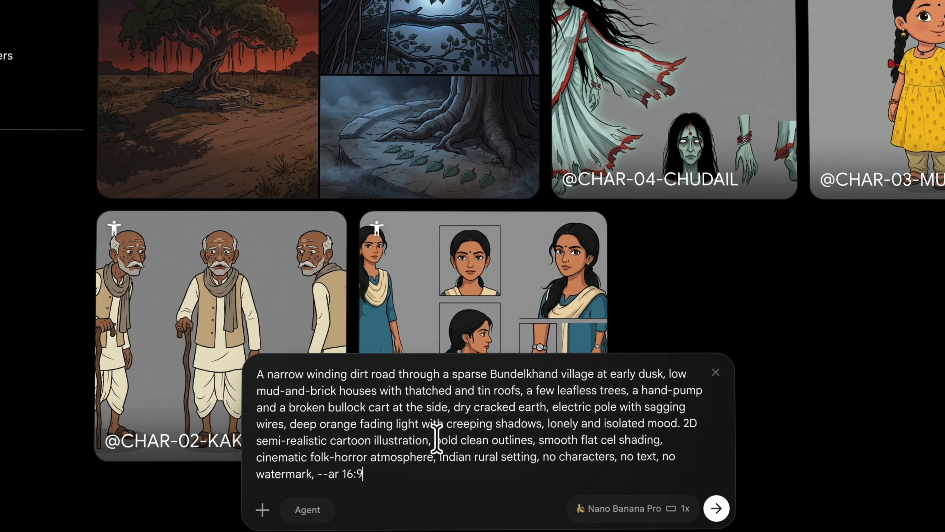
{"action": "left_click", "coordinate": [623, 512]}
{"action": "left_click", "coordinate": [716, 508]}
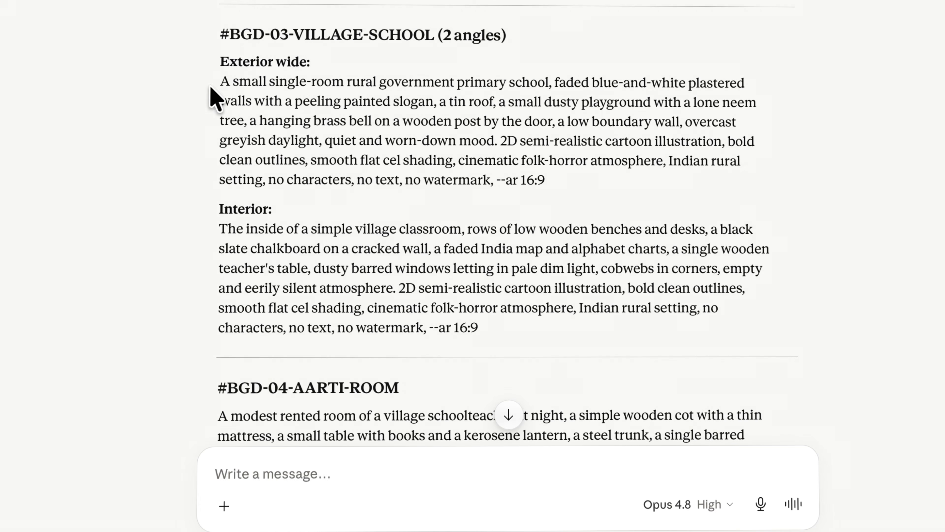
Select the #BGD-03-VILLAGE-SCHOOL prompts in Claude, and rename the rented room image in Flow as #BGD-04-AARTI-ROOM
{"action": "left_click_drag", "start_coordinate": [291, 56], "coordinate": [538, 306]}
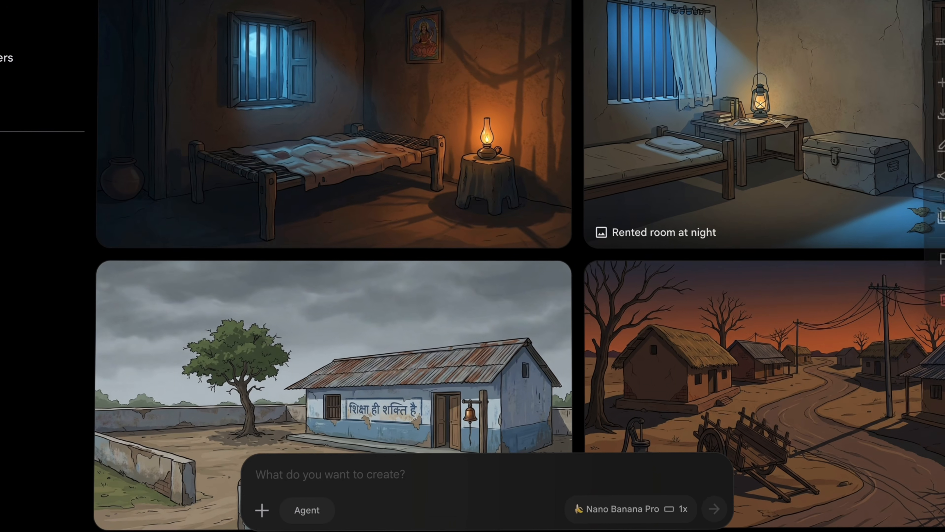
{"action": "left_click", "coordinate": [672, 230]}
{"action": "triple_click", "coordinate": [690, 261]}
{"action": "left_click", "coordinate": [420, 219]}
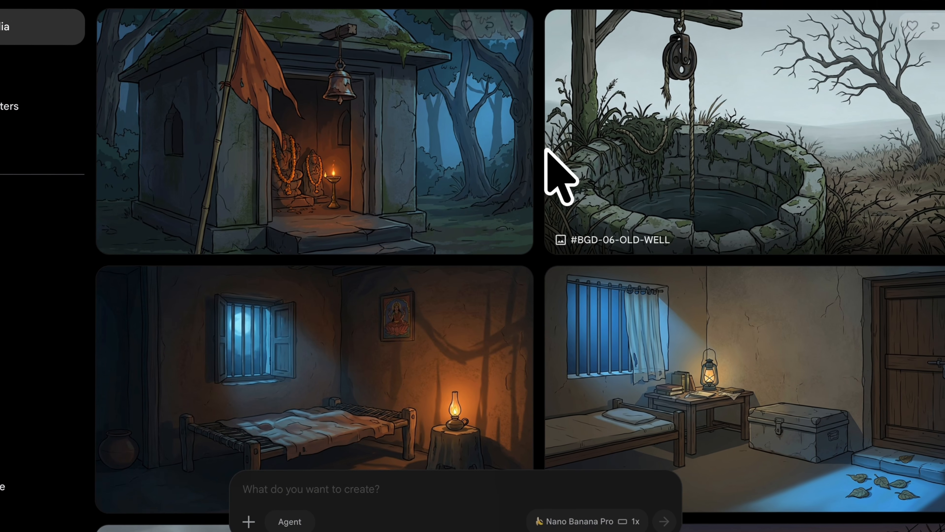
Look over the generated background images and their tags in the Flow project
{"action": "scroll", "coordinate": [720, 156], "scroll_direction": "down", "scroll_amount": 5}
{"action": "scroll", "coordinate": [883, 205], "scroll_direction": "down", "scroll_amount": 10}
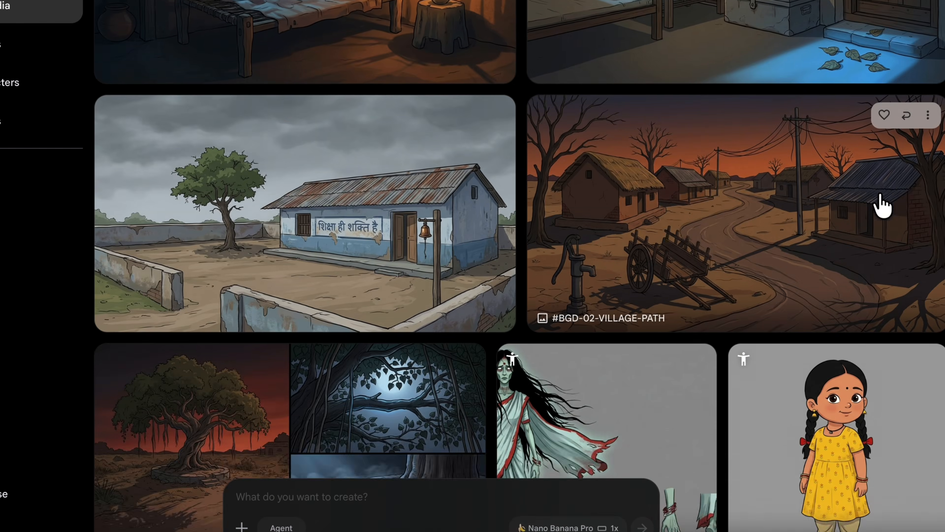
{"action": "scroll", "coordinate": [882, 205], "scroll_direction": "up", "scroll_amount": 10}
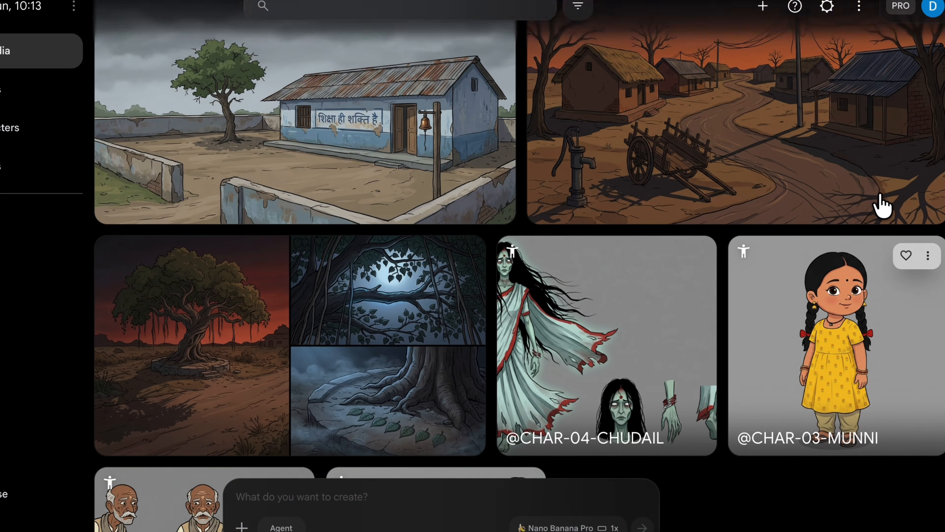
{"action": "scroll", "coordinate": [882, 198], "scroll_direction": "up", "scroll_amount": 2}
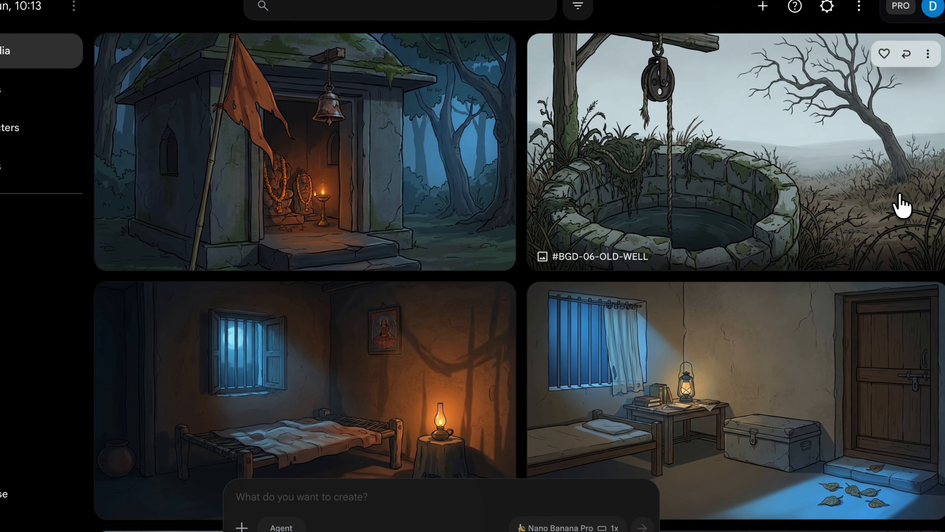
Switch to Claude, find SCENE 1 — Gaon Naqshe Mein and copy its still image prompt
{"action": "key", "text": "ctrl+Left"}
{"action": "key", "text": "ctrl+Left"}
{"action": "scroll", "coordinate": [420, 190], "scroll_direction": "down", "scroll_amount": 3}
{"action": "scroll", "coordinate": [419, 189], "scroll_direction": "down", "scroll_amount": 15}
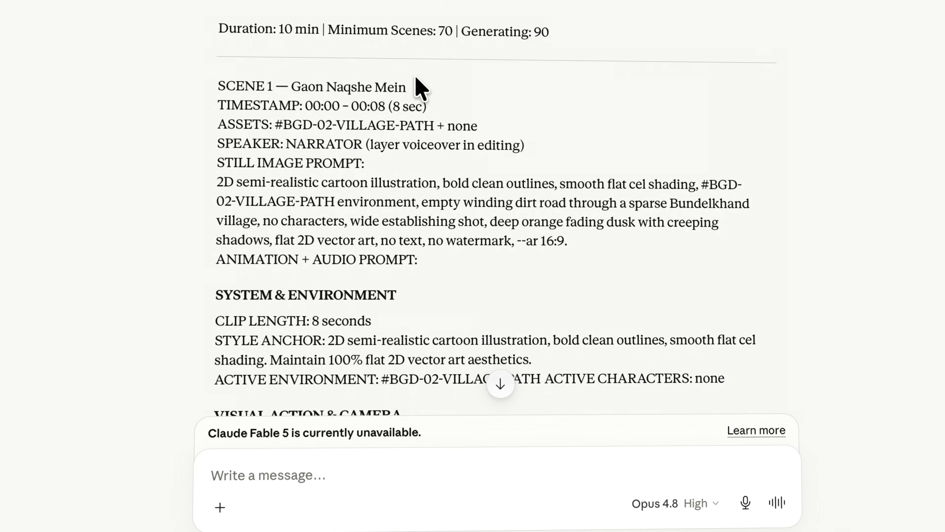
{"action": "scroll", "coordinate": [420, 87], "scroll_direction": "down", "scroll_amount": 2}
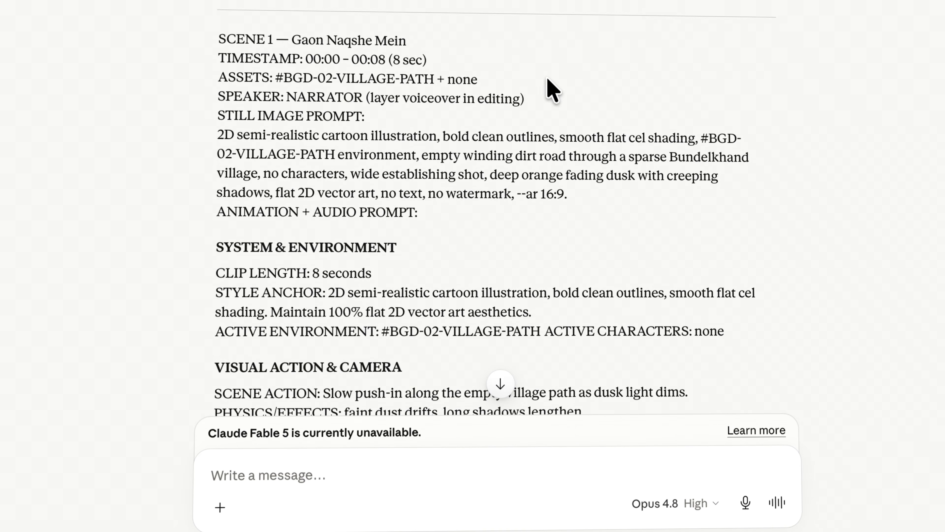
{"action": "scroll", "coordinate": [394, 26], "scroll_direction": "up", "scroll_amount": 1}
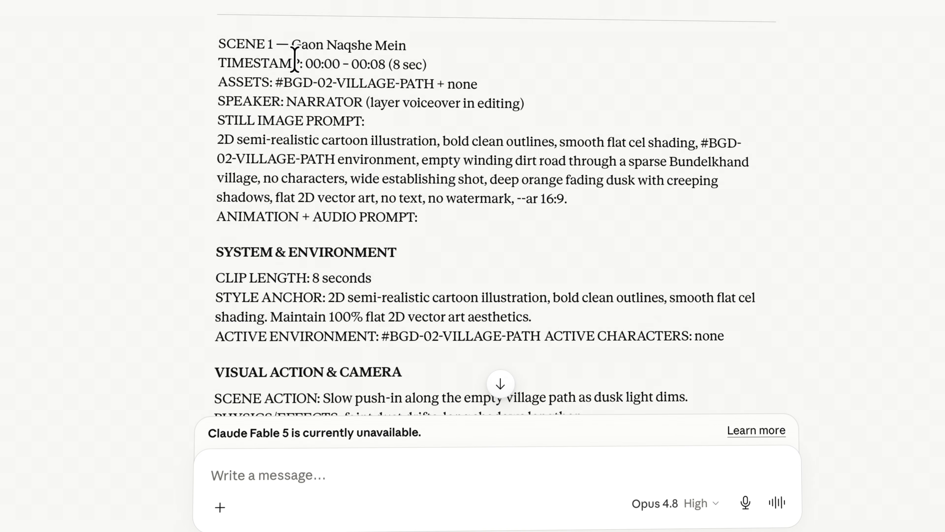
{"action": "scroll", "coordinate": [430, 77], "scroll_direction": "down", "scroll_amount": 1}
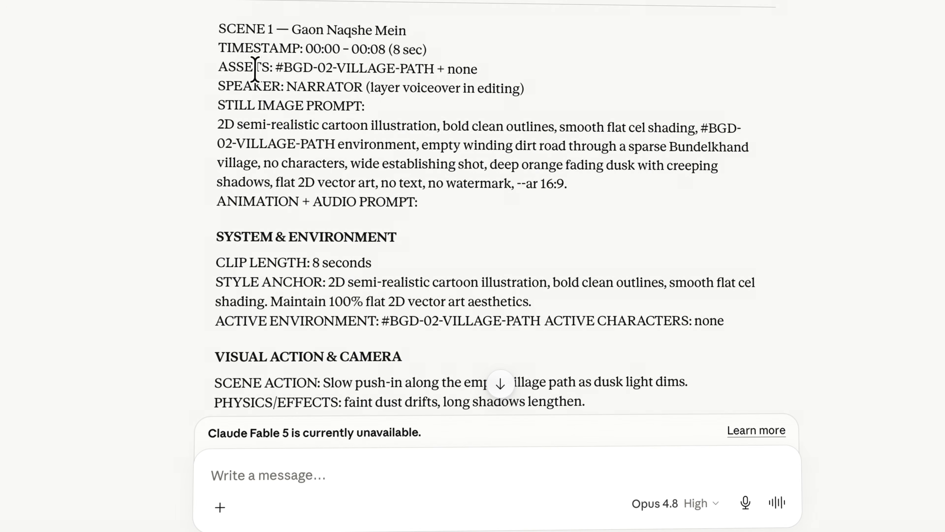
{"action": "scroll", "coordinate": [294, 89], "scroll_direction": "down", "scroll_amount": 1}
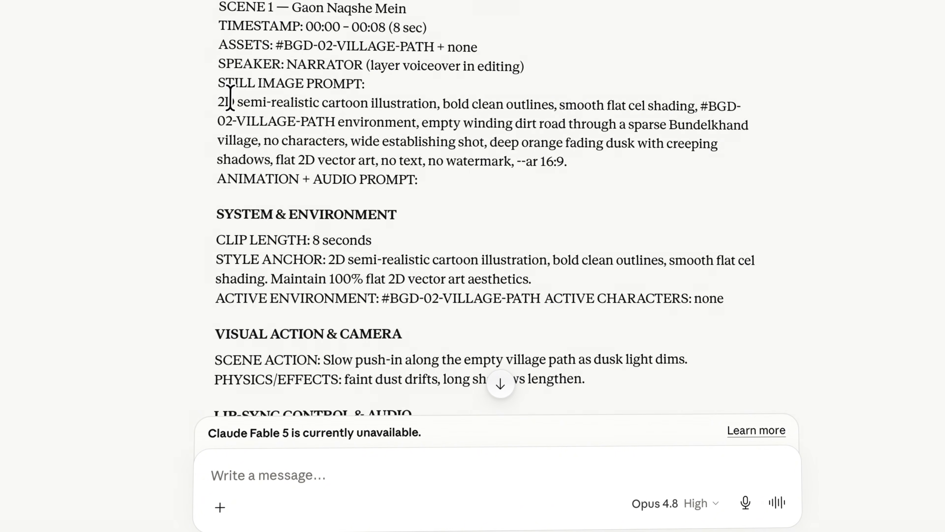
{"action": "left_click_drag", "start_coordinate": [217, 101], "coordinate": [574, 160]}
{"action": "key", "text": "ctrl+c"}
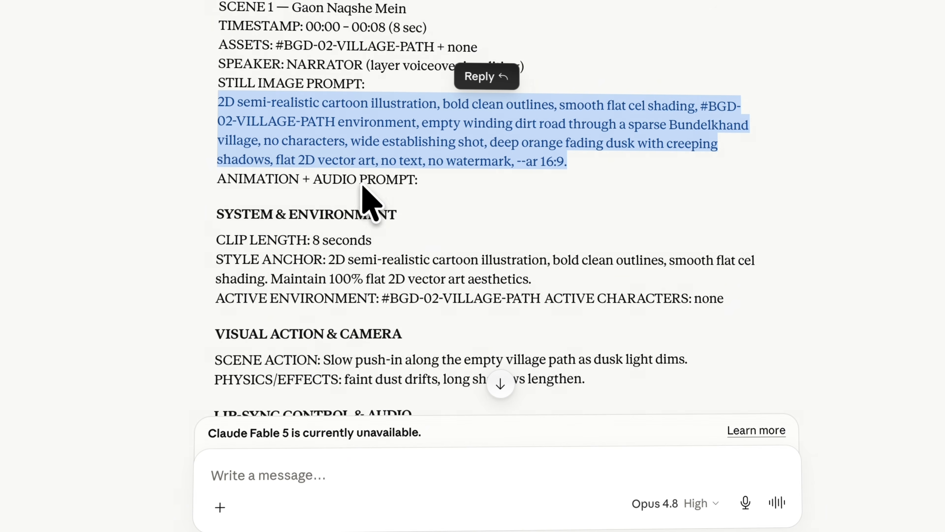
{"action": "scroll", "coordinate": [372, 294], "scroll_direction": "down", "scroll_amount": 8}
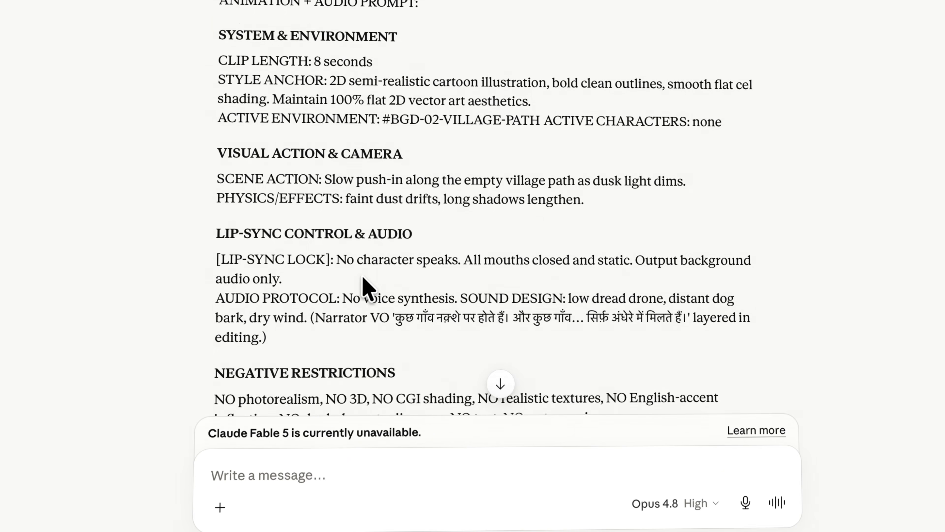
{"action": "scroll", "coordinate": [631, 324], "scroll_direction": "up", "scroll_amount": 9}
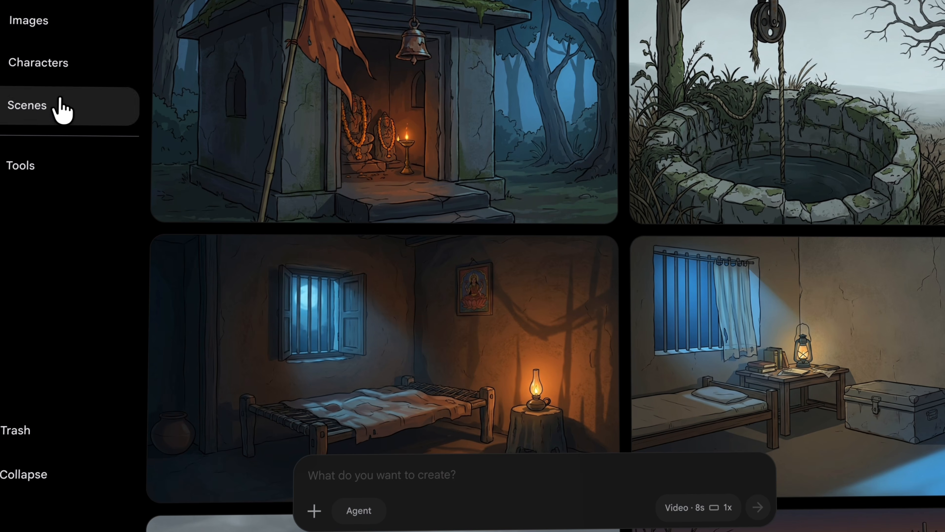
Paste the Scene 1 still prompt into Flow's Scenes area and set the output to two 16:9 images with Nano Banana Pro
{"action": "left_click", "coordinate": [56, 114]}
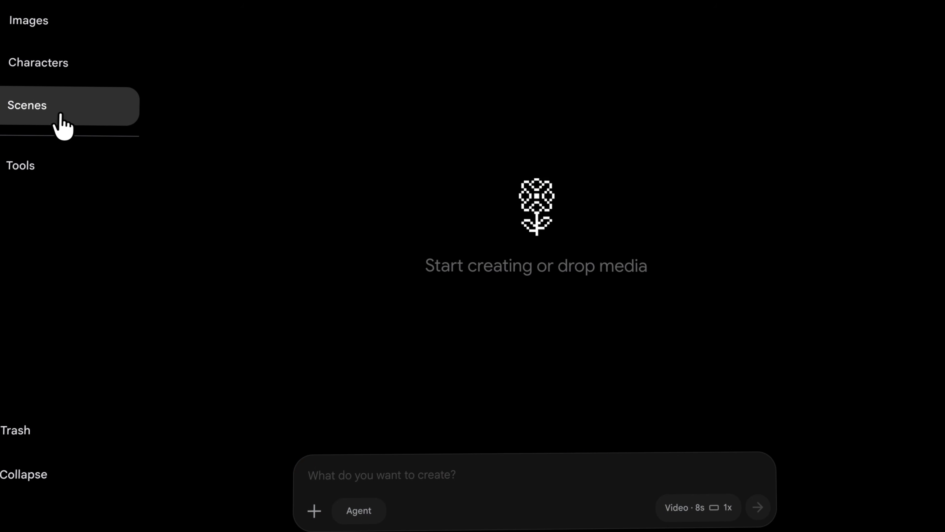
{"action": "left_click", "coordinate": [422, 480]}
{"action": "key", "text": "ctrl+v"}
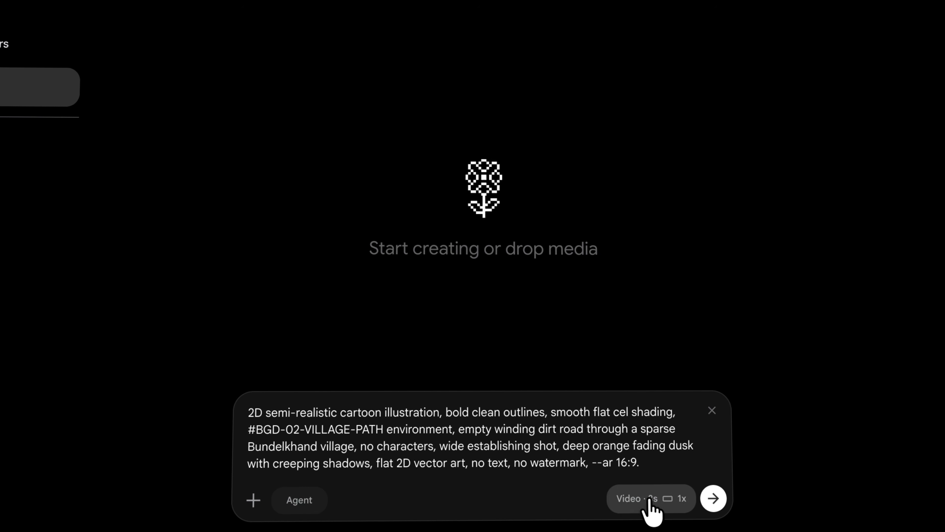
{"action": "left_click", "coordinate": [635, 503]}
{"action": "left_click", "coordinate": [547, 270]}
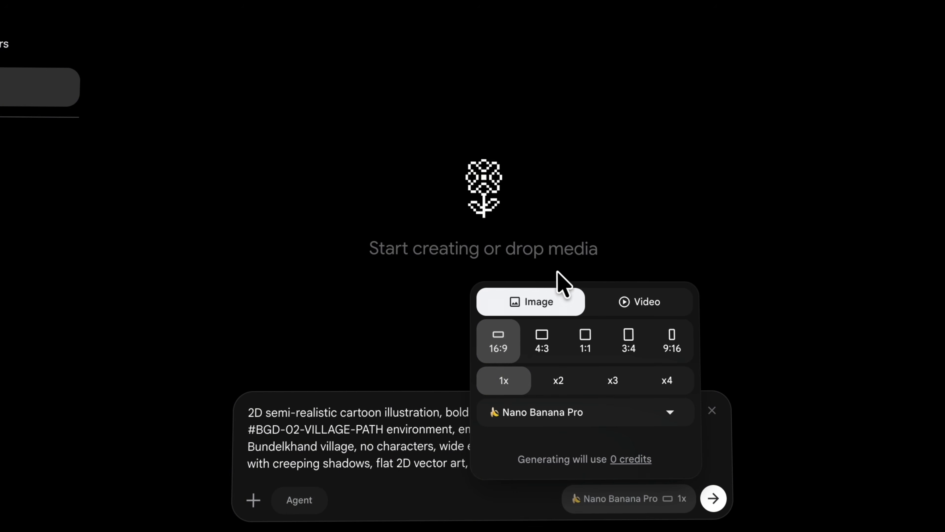
{"action": "left_click", "coordinate": [554, 388]}
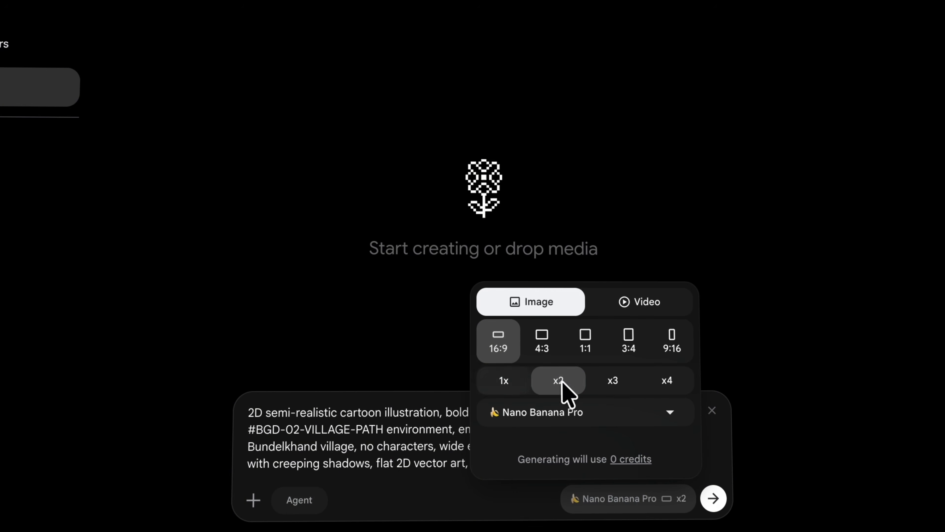
{"action": "left_click", "coordinate": [597, 413]}
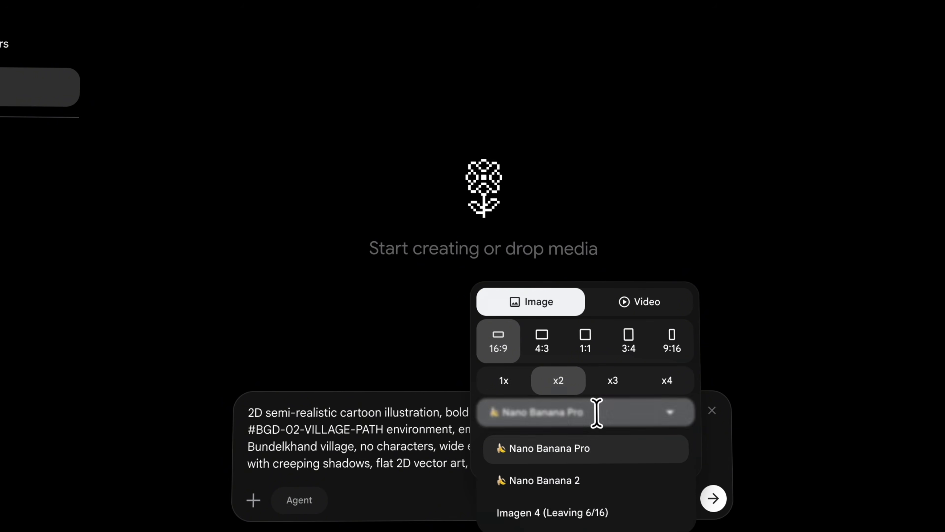
{"action": "left_click", "coordinate": [598, 450]}
Attach the #BGD-02-VILLAGE-PATH image as a reference after its tag in the prompt and generate the Scene 1 stills
{"action": "left_click", "coordinate": [400, 443]}
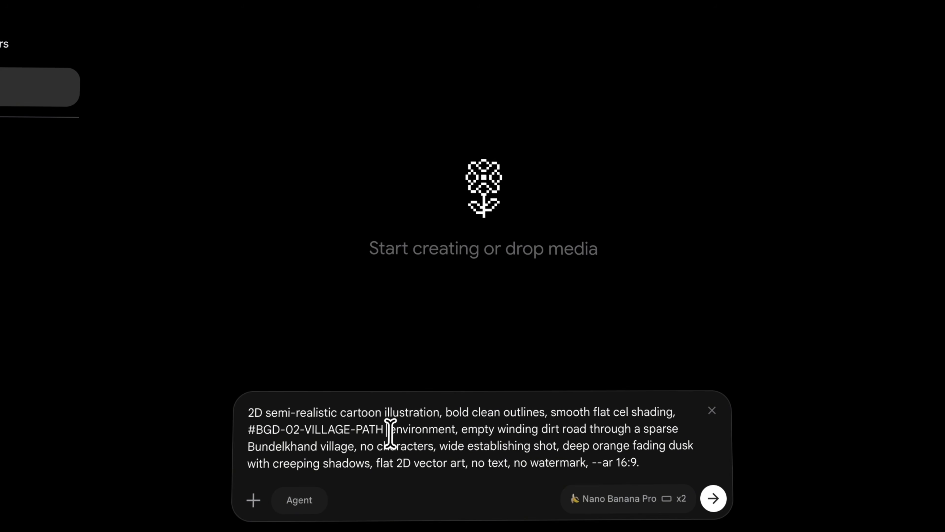
{"action": "type", "text": "@"}
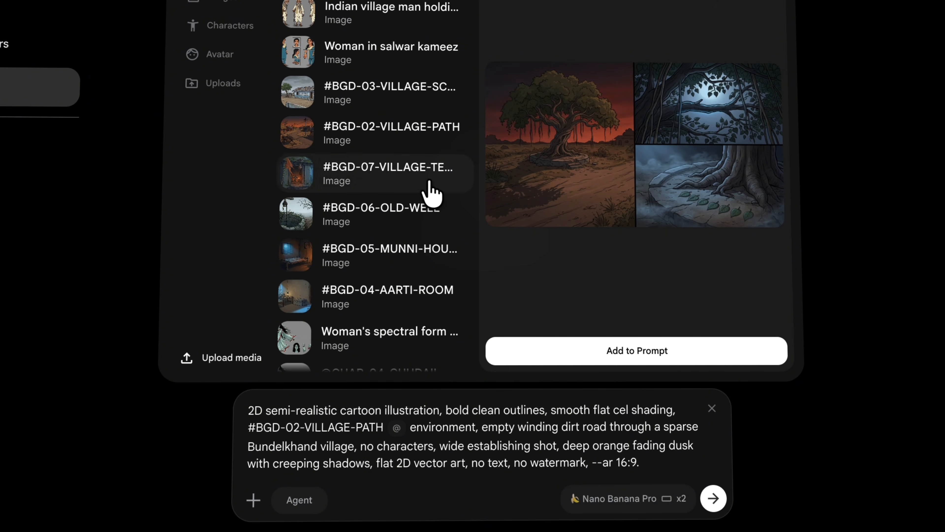
{"action": "scroll", "coordinate": [432, 188], "scroll_direction": "down", "scroll_amount": 5}
{"action": "scroll", "coordinate": [363, 138], "scroll_direction": "up", "scroll_amount": 3}
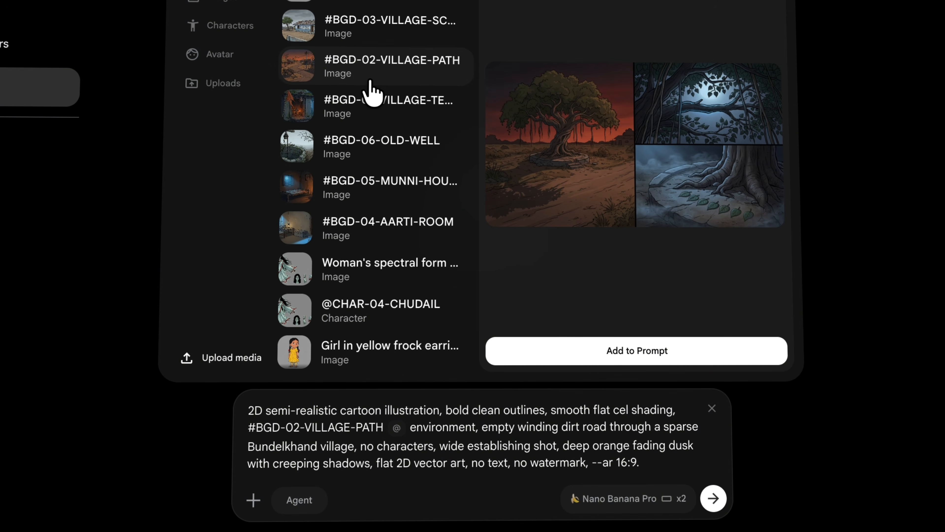
{"action": "left_click", "coordinate": [403, 89]}
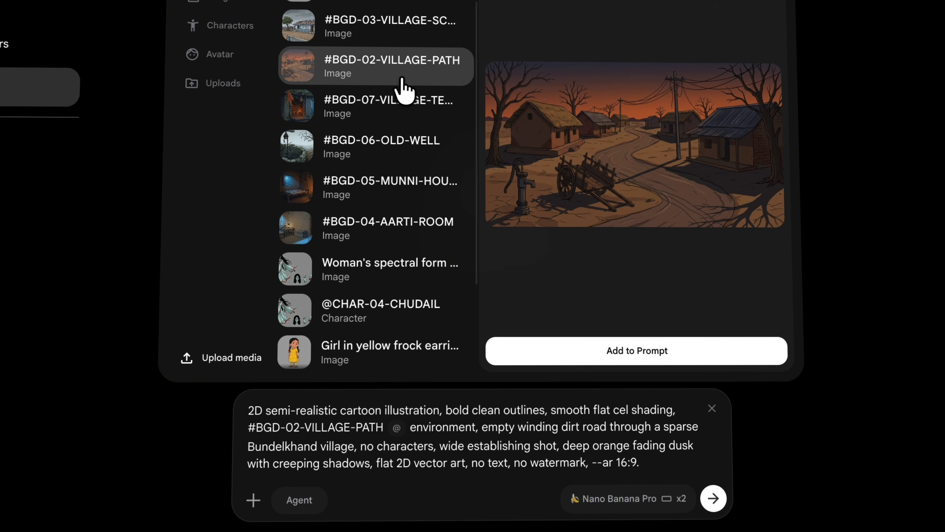
{"action": "left_click", "coordinate": [627, 352]}
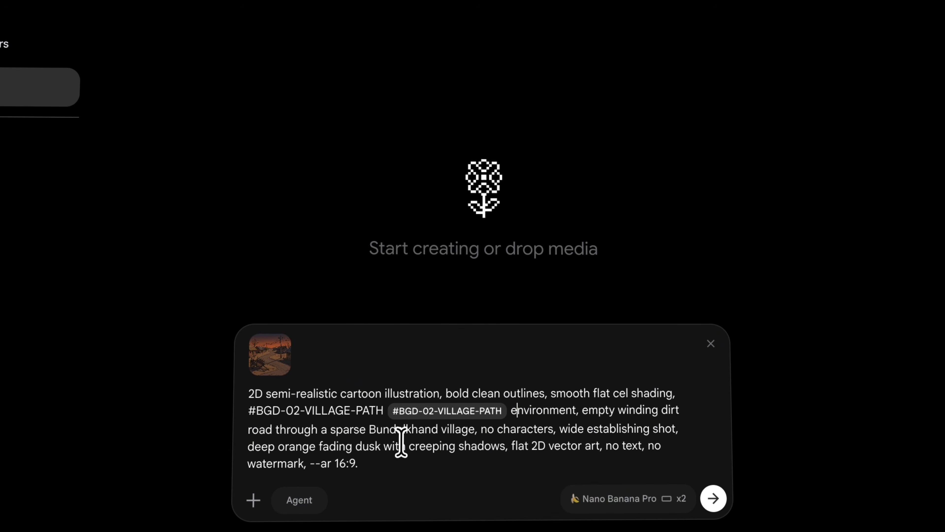
{"action": "left_click", "coordinate": [713, 499]}
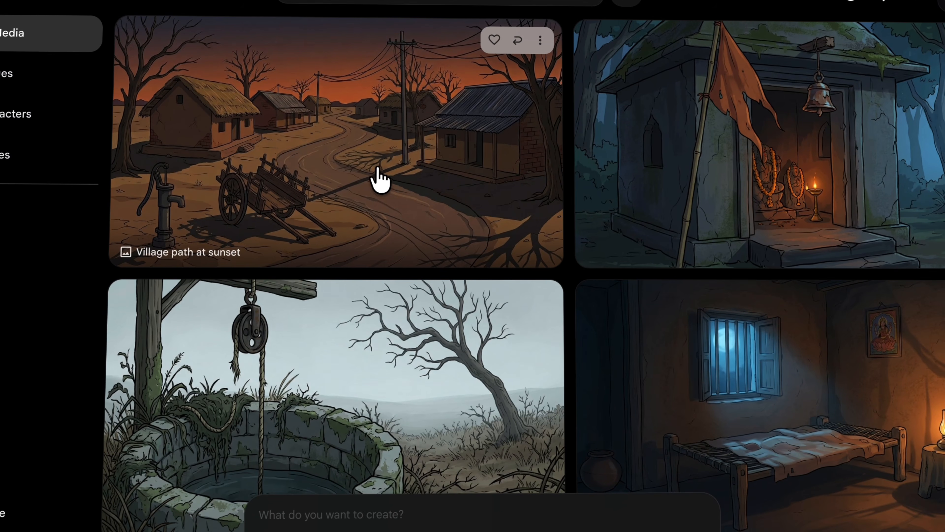
Copy the Scene 1 title from Claude and enter SCENE 1 — Gaon Naqshe Mein as the new village path image's name
{"action": "left_click", "coordinate": [353, 167]}
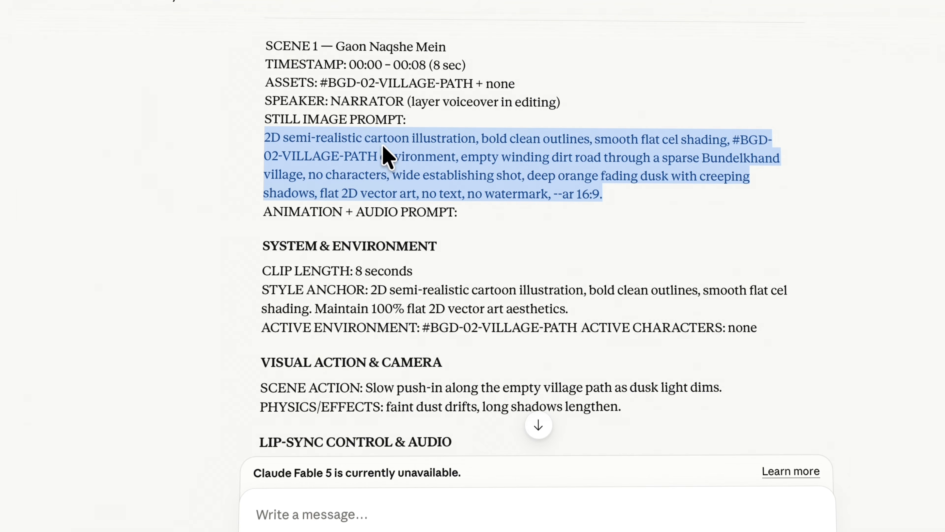
{"action": "left_click_drag", "start_coordinate": [231, 47], "coordinate": [423, 43]}
{"action": "key", "text": "ctrl+c"}
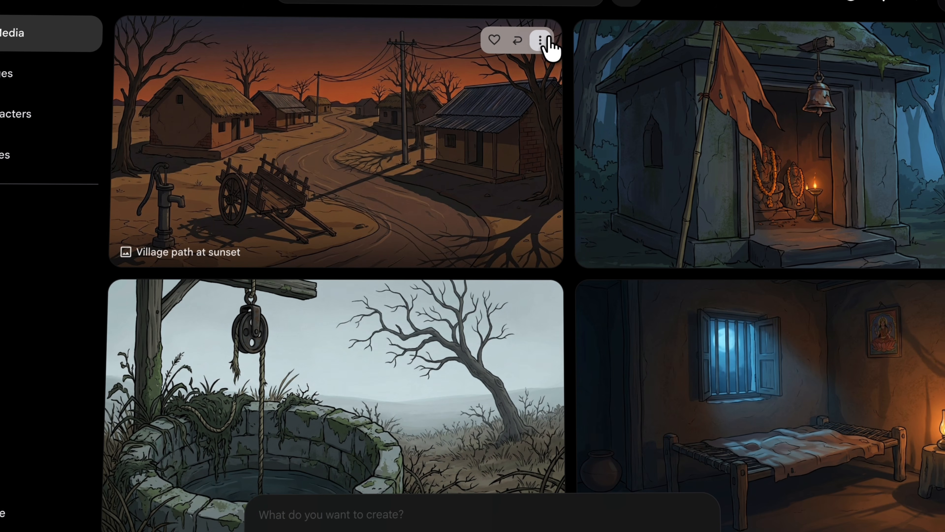
{"action": "left_click", "coordinate": [540, 39]}
{"action": "left_click", "coordinate": [563, 169]}
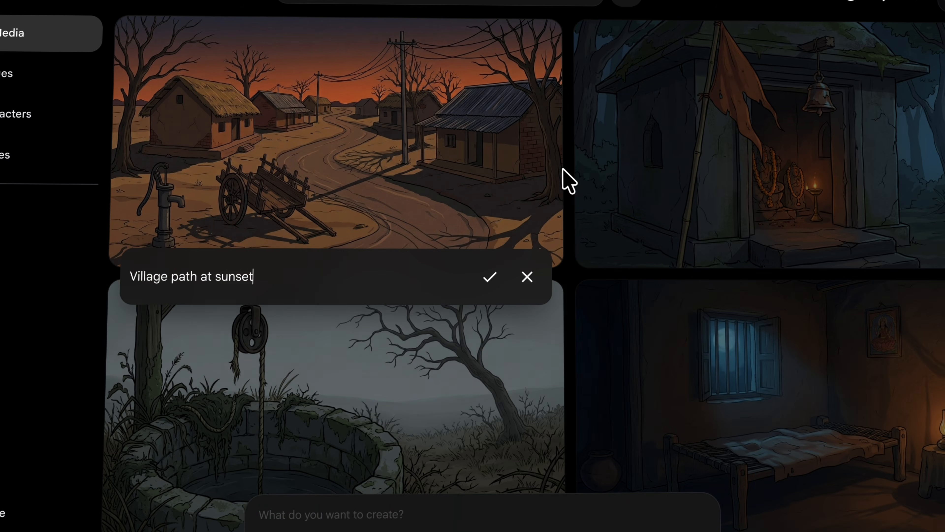
{"action": "key", "text": "ctrl+a"}
{"action": "key", "text": "ctrl+v"}
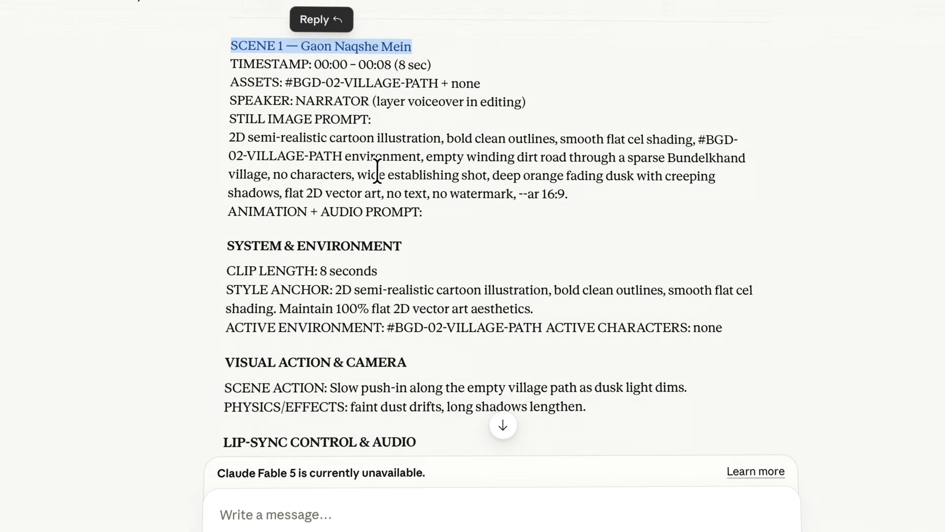
Copy the still image prompt of SCENE 2 — Sukha Bundelkhand from Claude and paste it into Flow's creation prompt
{"action": "scroll", "coordinate": [410, 161], "scroll_direction": "down", "scroll_amount": 15}
{"action": "scroll", "coordinate": [321, 134], "scroll_direction": "down", "scroll_amount": 2}
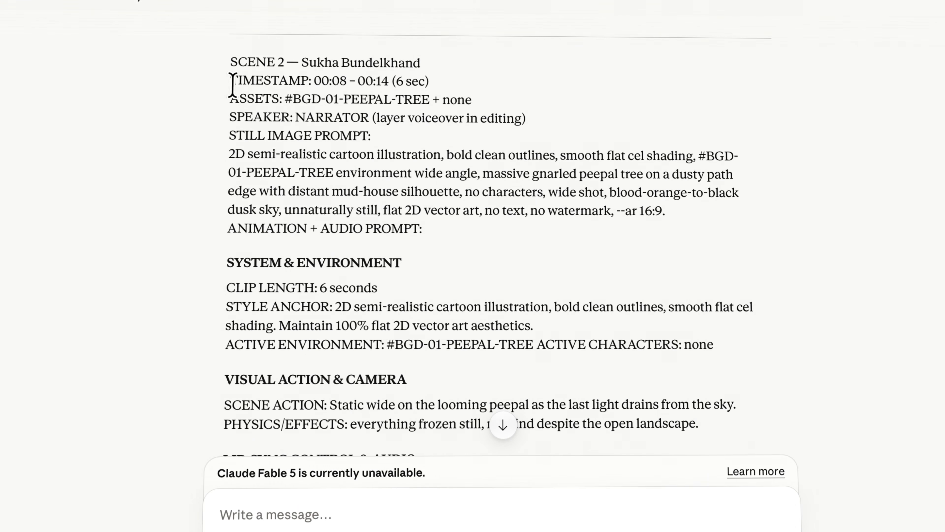
{"action": "left_click_drag", "start_coordinate": [229, 153], "coordinate": [667, 212]}
{"action": "right_click", "coordinate": [404, 171]}
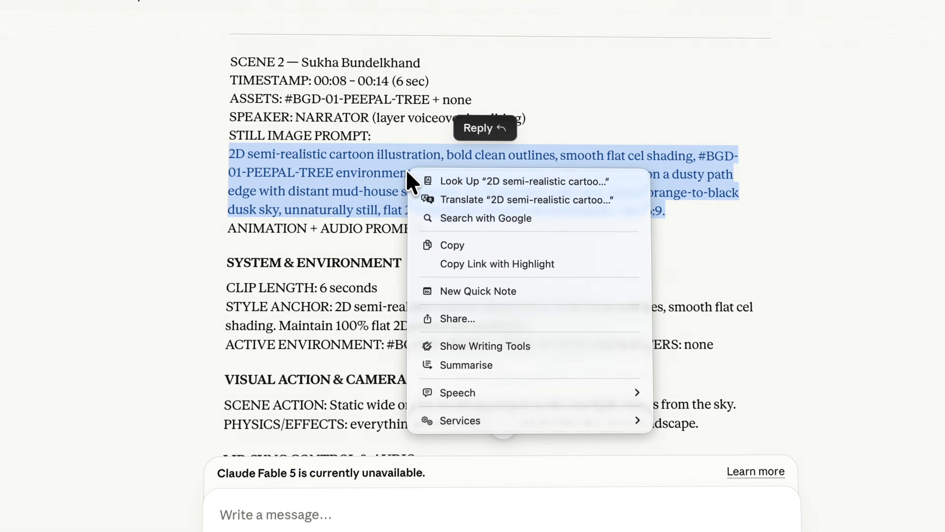
{"action": "left_click", "coordinate": [473, 245]}
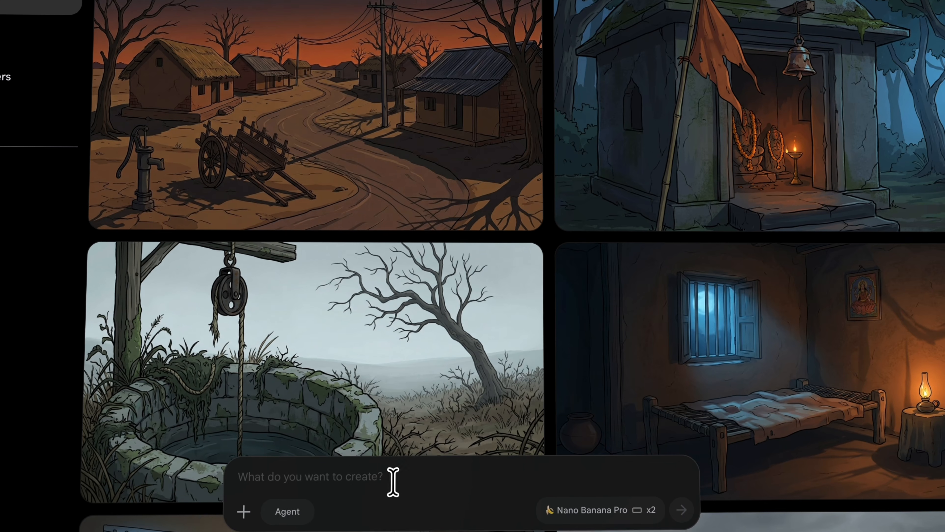
{"action": "left_click", "coordinate": [393, 482]}
{"action": "key", "text": "ctrl+v"}
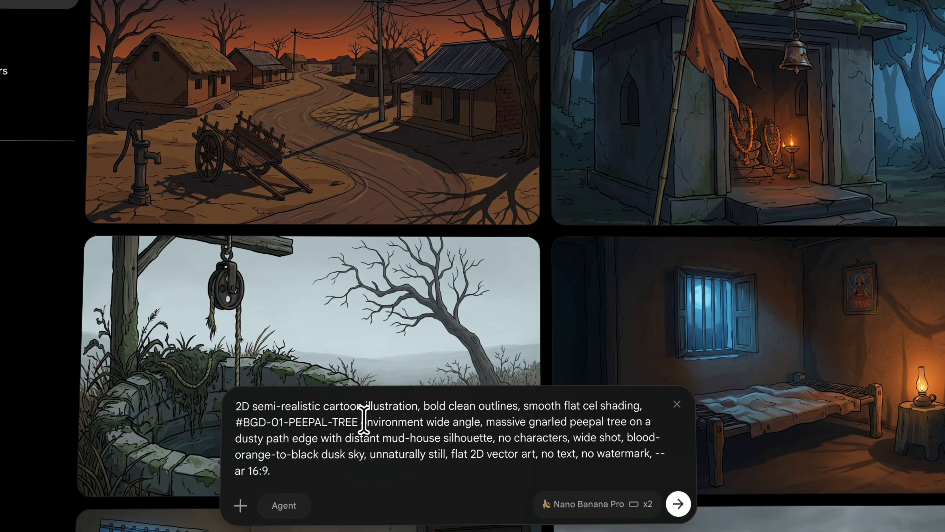
Attach the #BGD-01-PEEPAL-TREE image as a reference after its tag in the Scene 2 prompt and generate the stills
{"action": "type", "text": "@"}
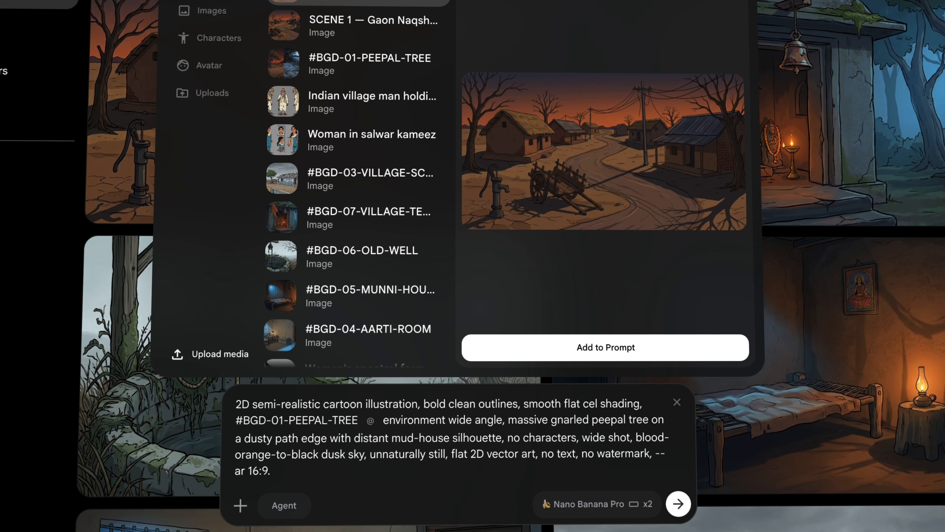
{"action": "left_click", "coordinate": [382, 73]}
{"action": "left_click", "coordinate": [588, 340]}
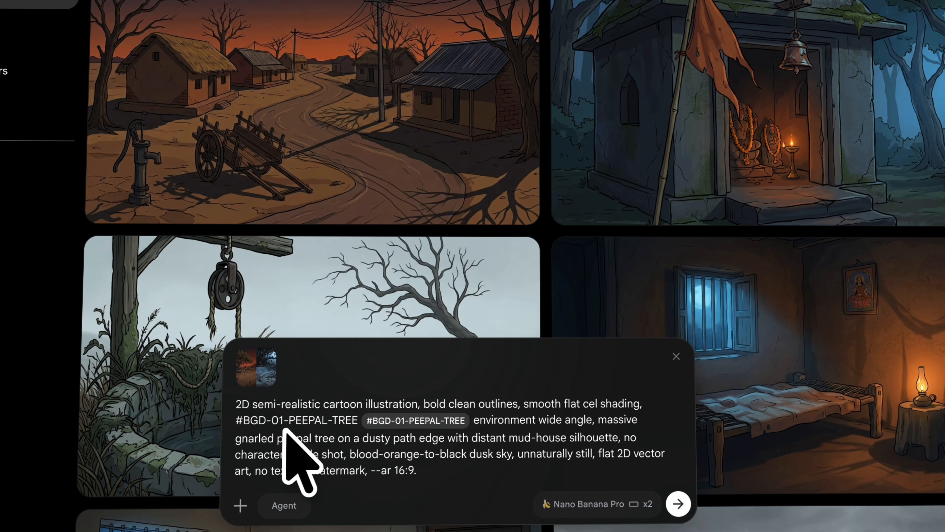
{"action": "left_click", "coordinate": [679, 504]}
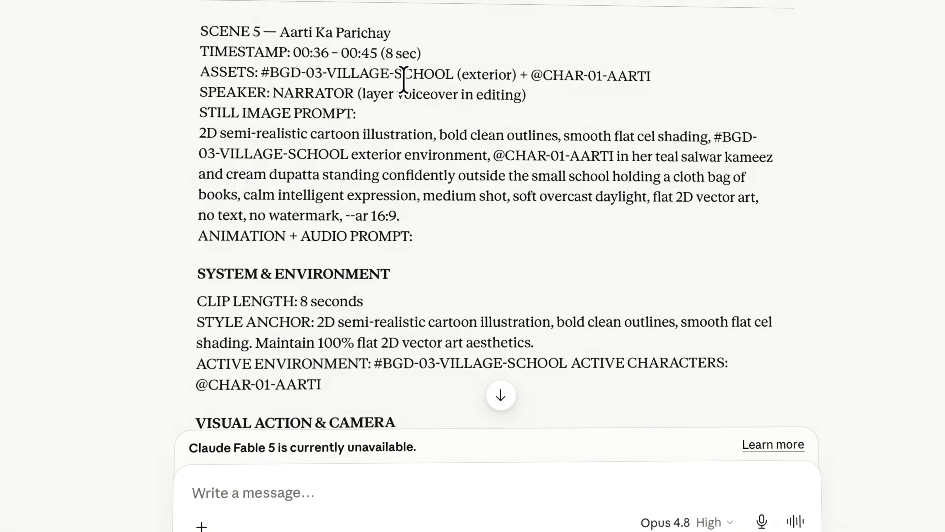
Copy the still image prompt of SCENE 5 — Aarti Ka Parichay from Claude and paste it into Flow's creation prompt
{"action": "left_click_drag", "start_coordinate": [197, 135], "coordinate": [428, 222]}
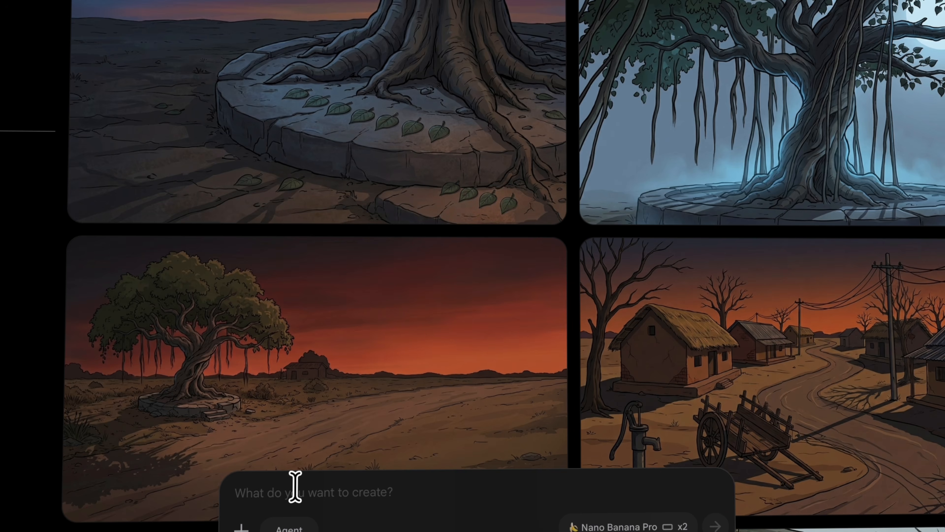
{"action": "left_click", "coordinate": [294, 486]}
{"action": "key", "text": "ctrl+v"}
Attach the #BGD-03-VILLAGE-SCHOOL image as a reference after its tag in the Scene 5 prompt
{"action": "left_click", "coordinate": [401, 438]}
{"action": "type", "text": "@"}
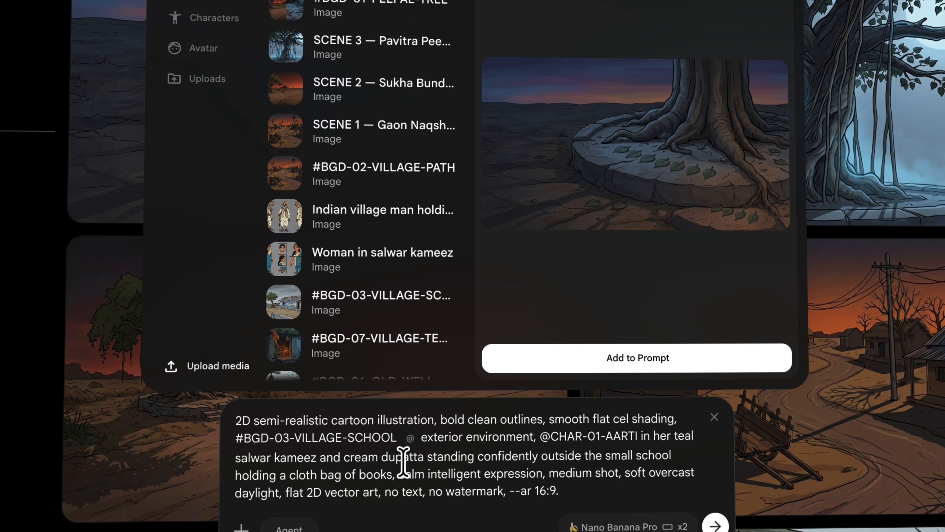
{"action": "scroll", "coordinate": [369, 80], "scroll_direction": "down", "scroll_amount": 5}
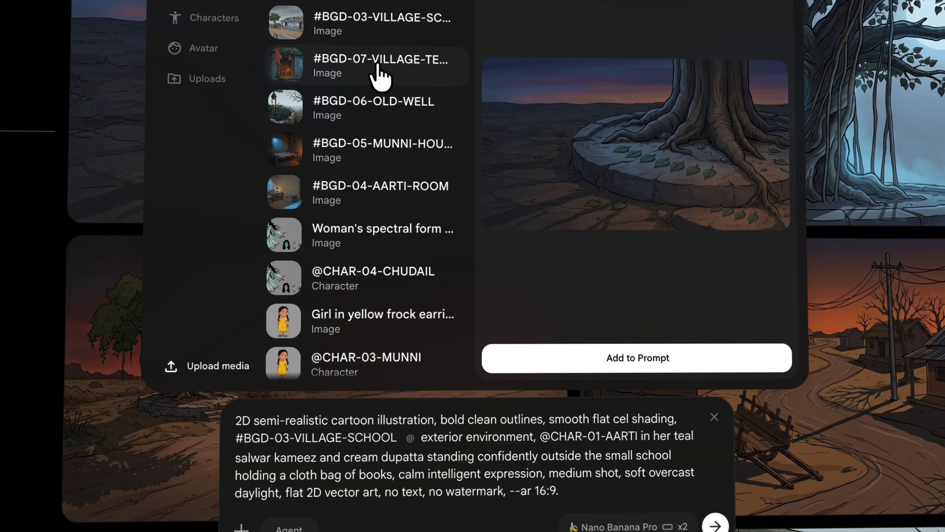
{"action": "left_click", "coordinate": [392, 37]}
{"action": "left_click", "coordinate": [610, 356]}
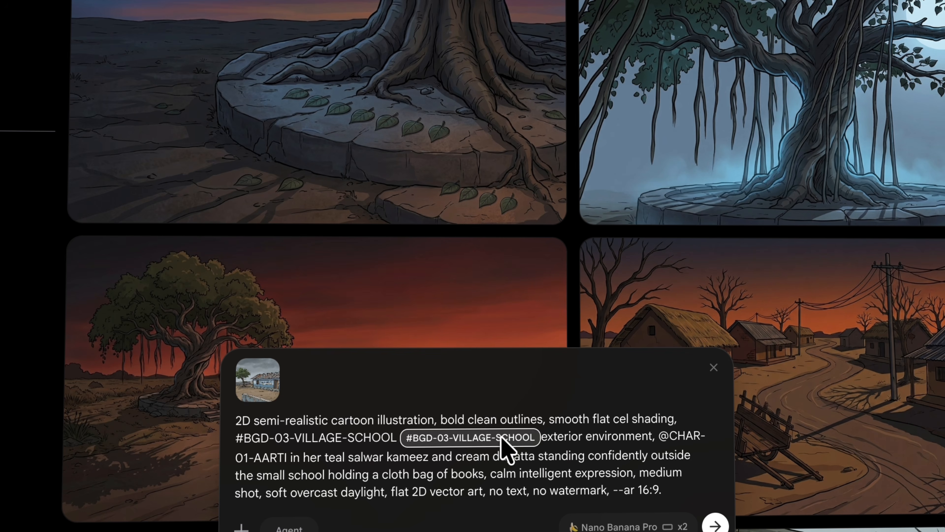
{"action": "left_click", "coordinate": [289, 457]}
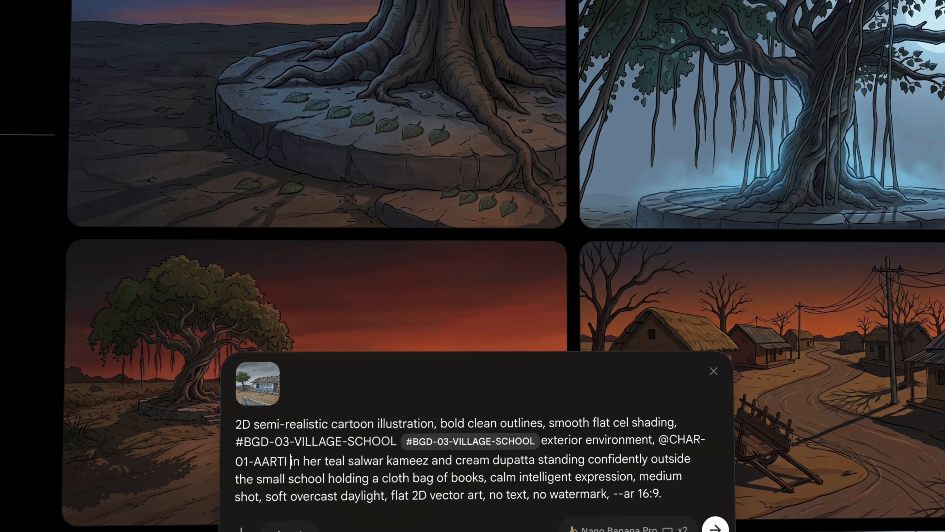
{"action": "type", "text": "@"}
{"action": "scroll", "coordinate": [400, 264], "scroll_direction": "down", "scroll_amount": 10}
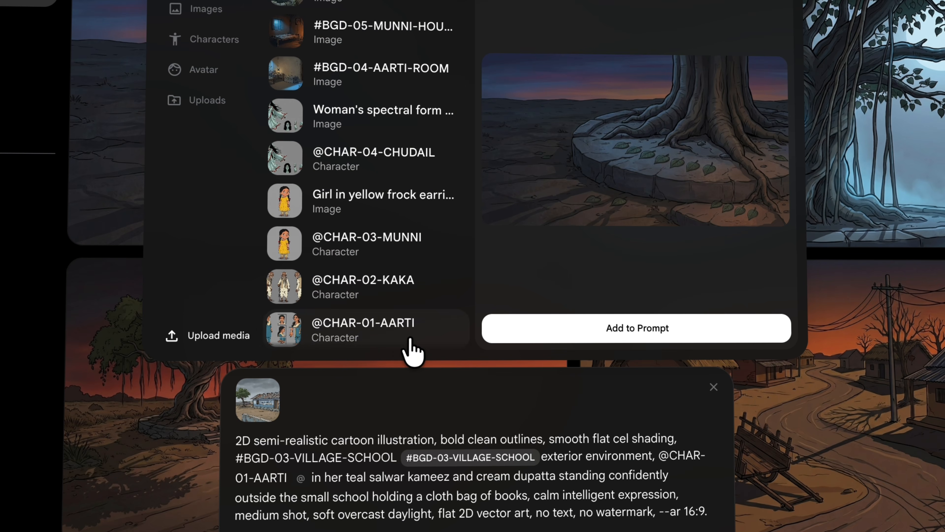
{"action": "scroll", "coordinate": [363, 280], "scroll_direction": "up", "scroll_amount": 1}
{"action": "scroll", "coordinate": [363, 280], "scroll_direction": "up", "scroll_amount": 5}
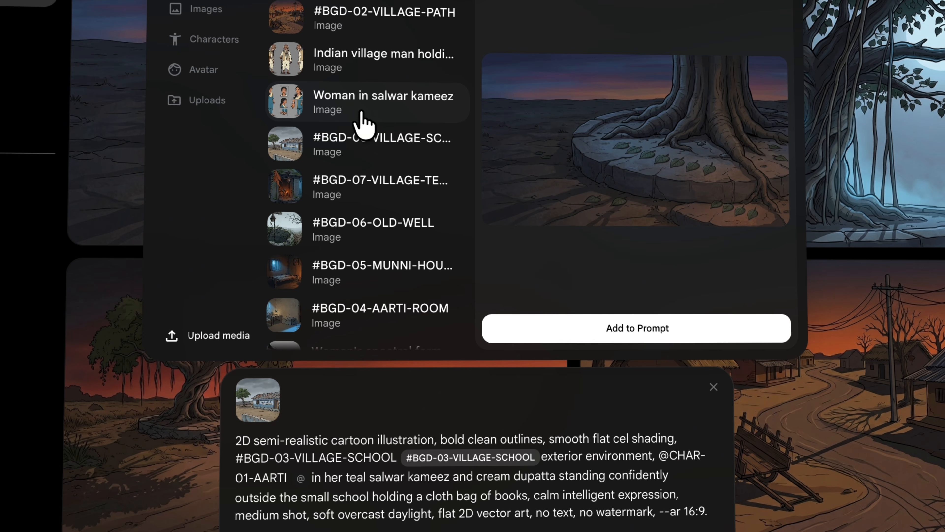
{"action": "left_click", "coordinate": [382, 114]}
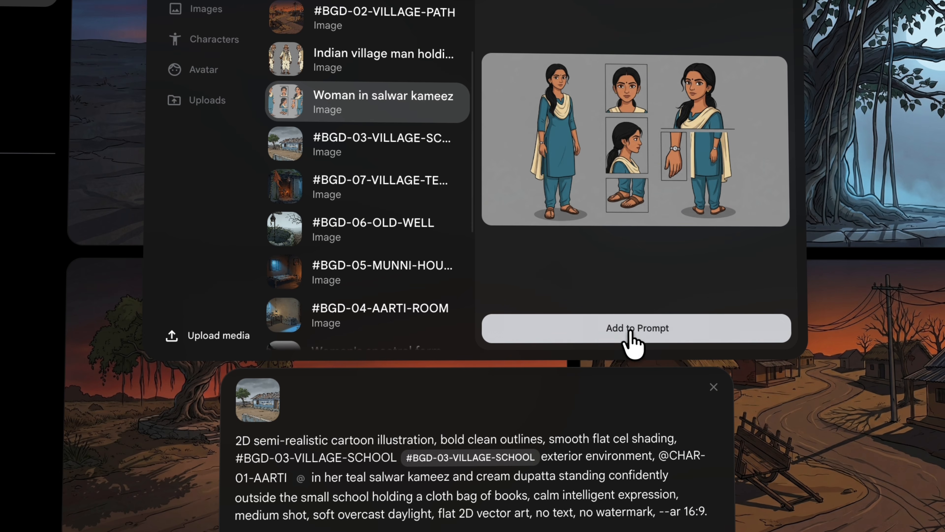
{"action": "left_click", "coordinate": [613, 333]}
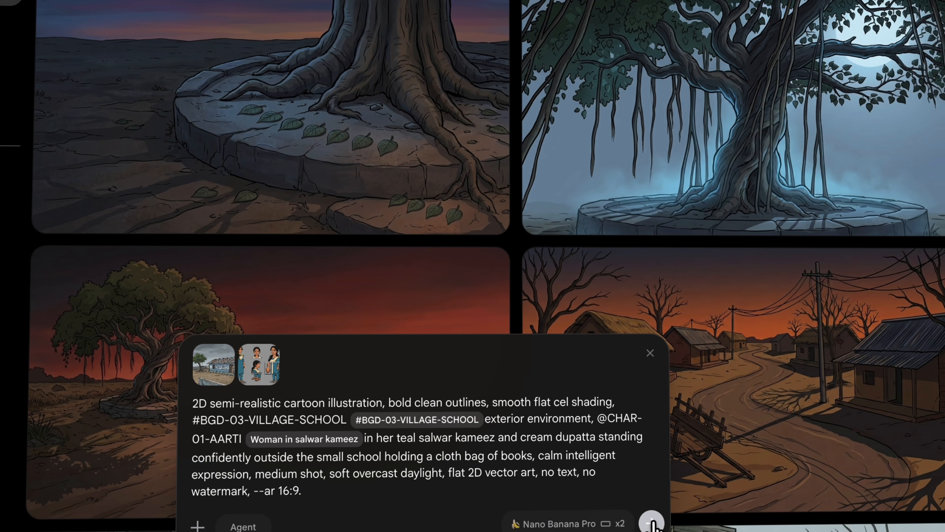
{"action": "left_click", "coordinate": [649, 518]}
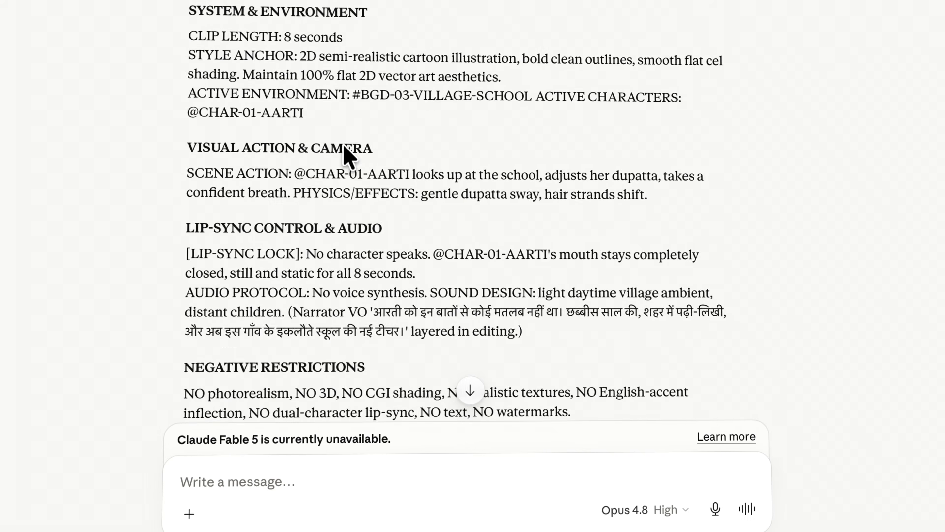
Copy the still image prompt of SCENE 6 — Andhvishwas from Claude and paste it into Flow's creation prompt
{"action": "scroll", "coordinate": [348, 154], "scroll_direction": "down", "scroll_amount": 12}
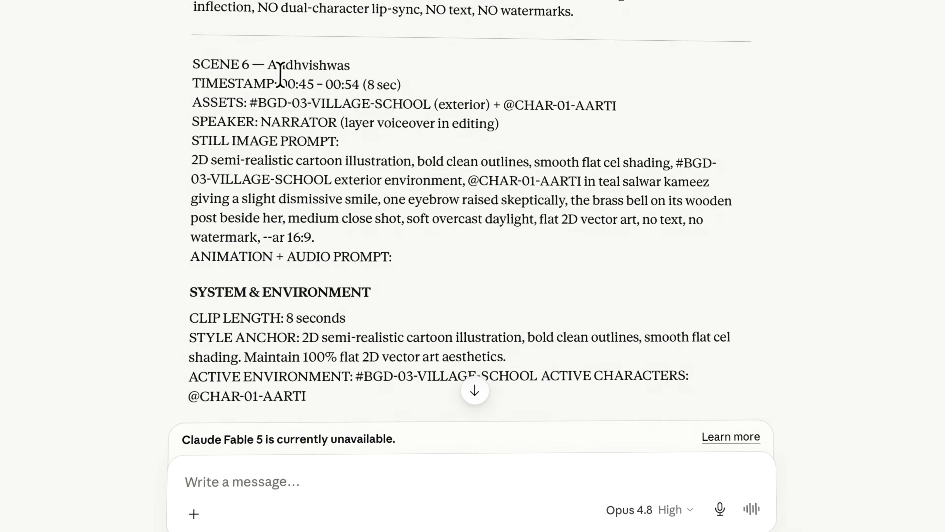
{"action": "left_click_drag", "start_coordinate": [193, 160], "coordinate": [344, 229]}
{"action": "key", "text": "ctrl+c"}
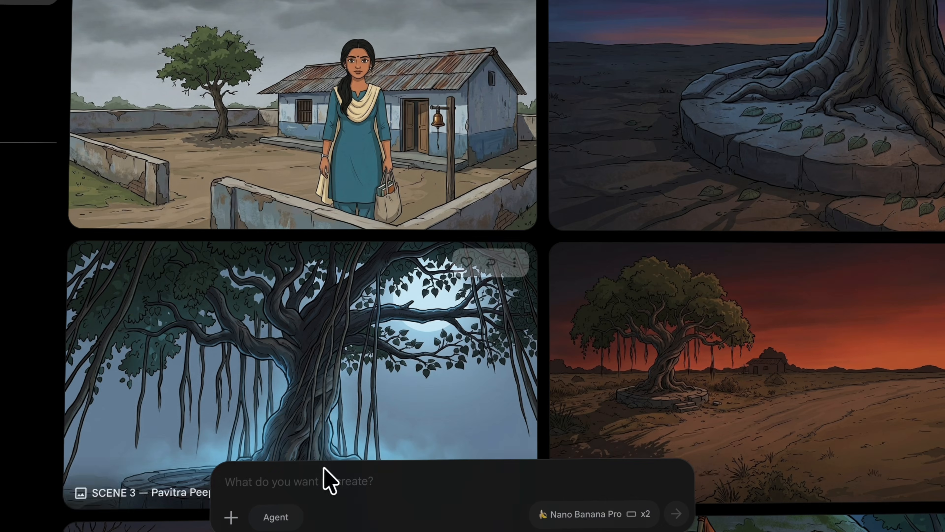
{"action": "left_click", "coordinate": [320, 481]}
{"action": "key", "text": "ctrl+v"}
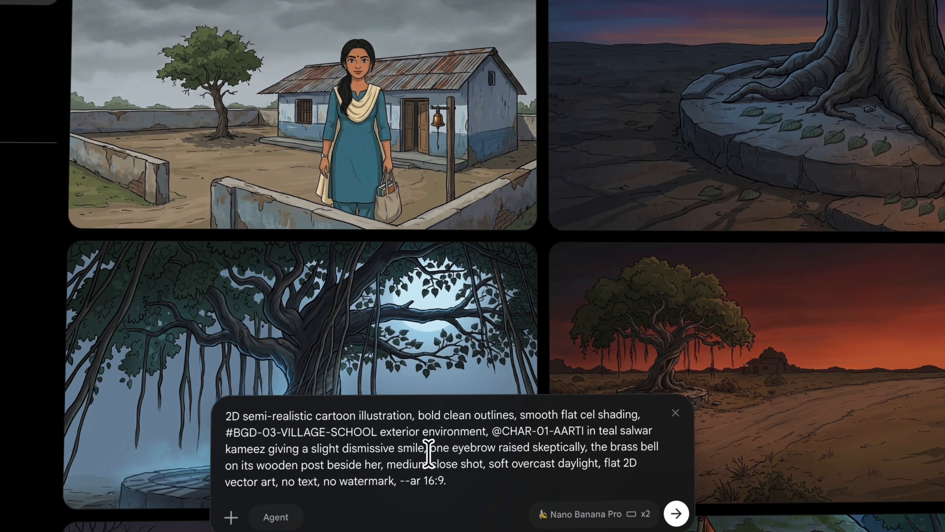
Attach the #BGD-03-VILLAGE-SCHOOL and Woman in salwar kameez images after their tags in the Scene 6 prompt and generate the stills
{"action": "left_click", "coordinate": [374, 433]}
{"action": "type", "text": "@"}
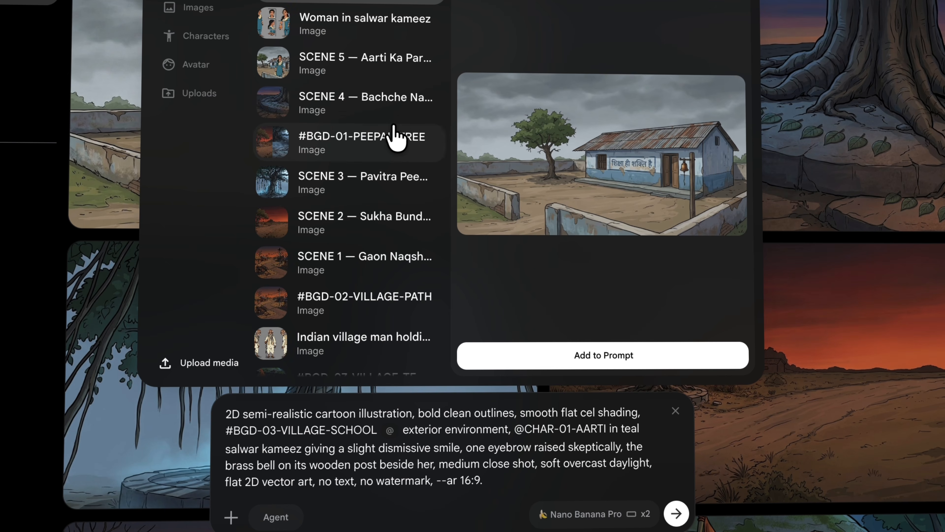
{"action": "left_click", "coordinate": [361, 2]}
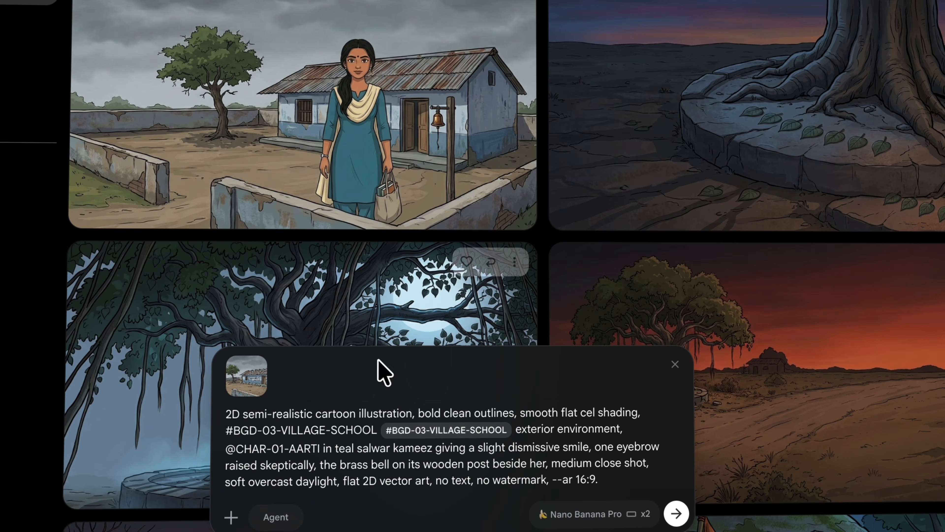
{"action": "left_click", "coordinate": [322, 448]}
{"action": "type", "text": "@"}
{"action": "left_click", "coordinate": [368, 29]}
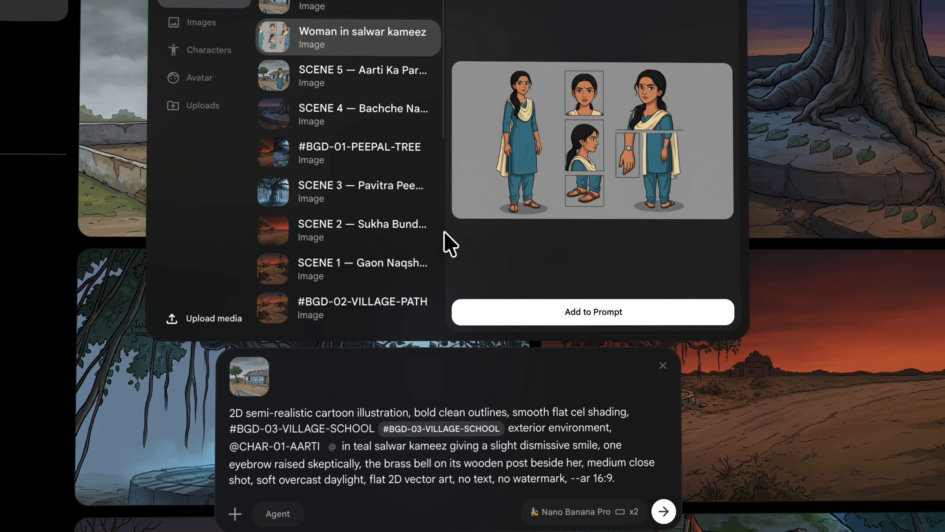
{"action": "left_click", "coordinate": [487, 309]}
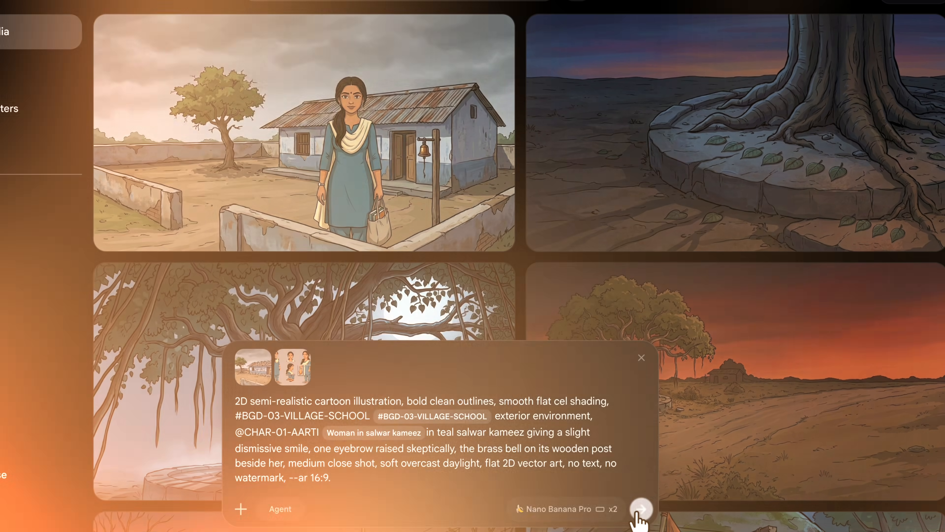
{"action": "left_click", "coordinate": [640, 510]}
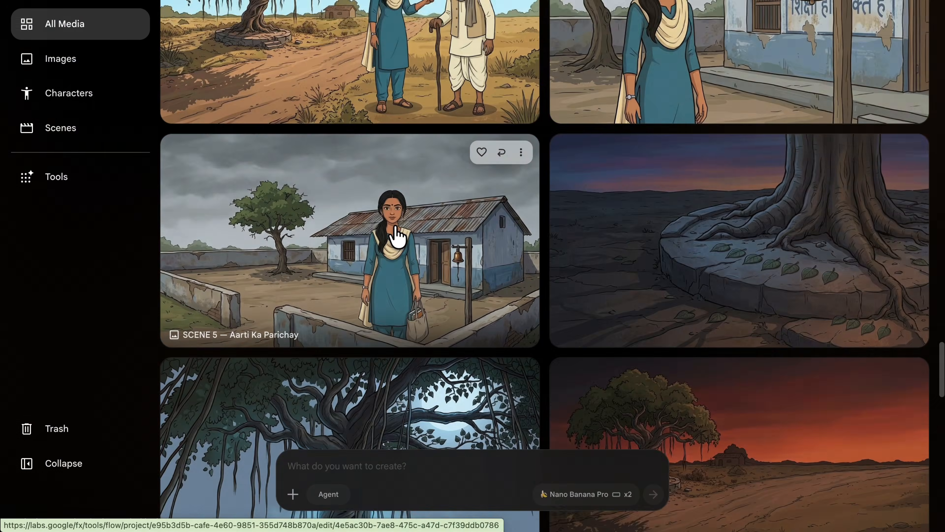
Look through the generated scene stills in the project's media gallery
{"action": "scroll", "coordinate": [399, 236], "scroll_direction": "up", "scroll_amount": 12}
{"action": "scroll", "coordinate": [469, 164], "scroll_direction": "up", "scroll_amount": 15}
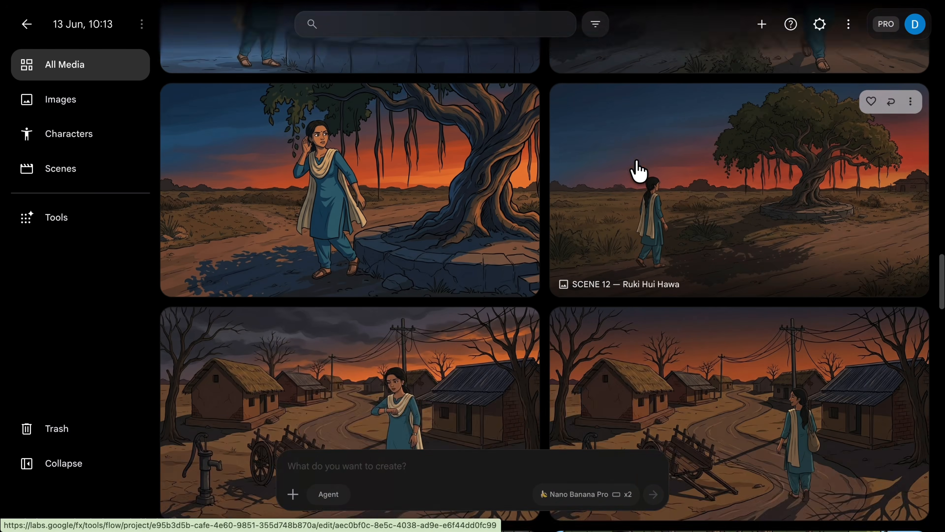
{"action": "scroll", "coordinate": [543, 194], "scroll_direction": "up", "scroll_amount": 15}
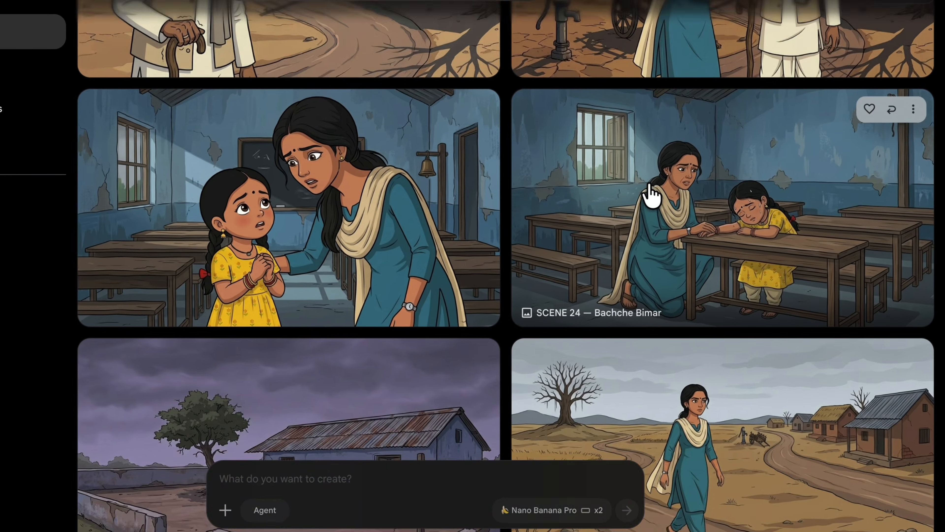
{"action": "scroll", "coordinate": [562, 138], "scroll_direction": "up", "scroll_amount": 15}
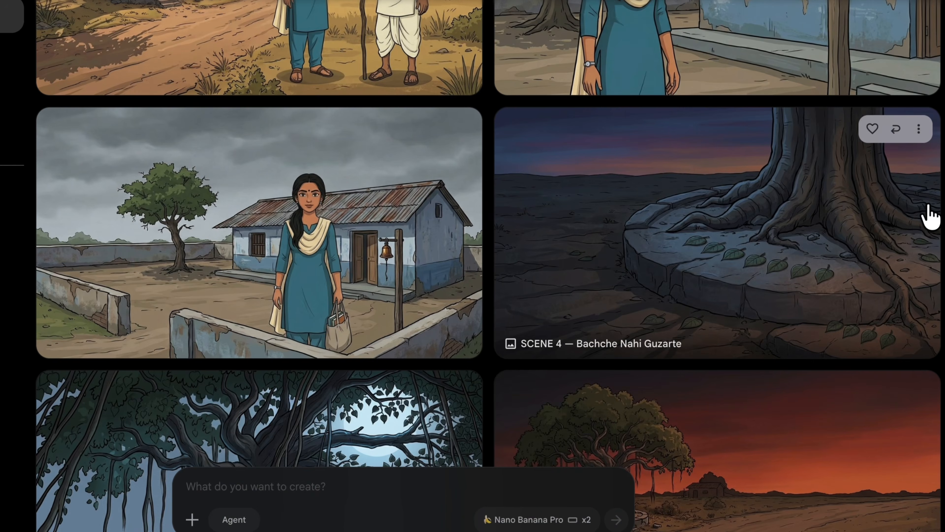
{"action": "scroll", "coordinate": [760, 186], "scroll_direction": "up", "scroll_amount": 3}
{"action": "scroll", "coordinate": [763, 184], "scroll_direction": "down", "scroll_amount": 15}
{"action": "scroll", "coordinate": [762, 184], "scroll_direction": "up", "scroll_amount": 10}
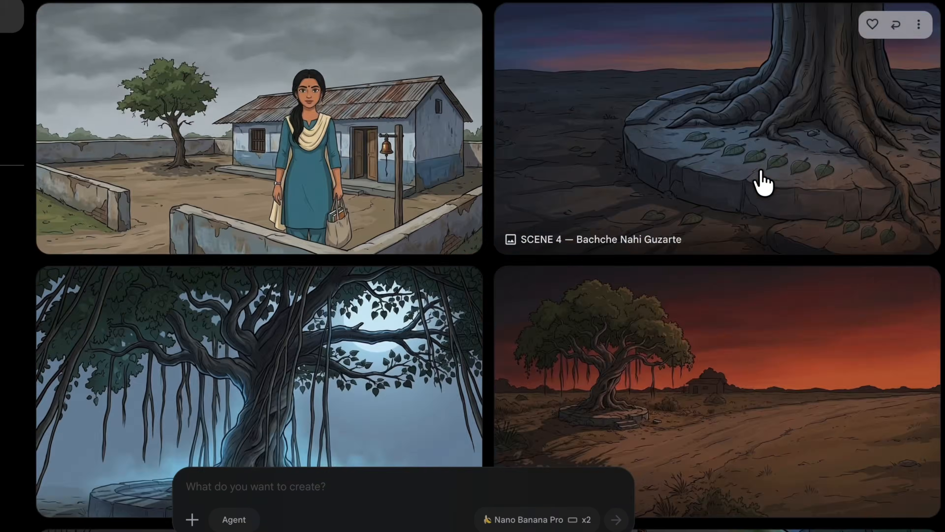
Start animating the SCENE 1 — Gaon Naqshe Mein still and set the video to Ingredients mode with one output
{"action": "scroll", "coordinate": [633, 205], "scroll_direction": "down", "scroll_amount": 6}
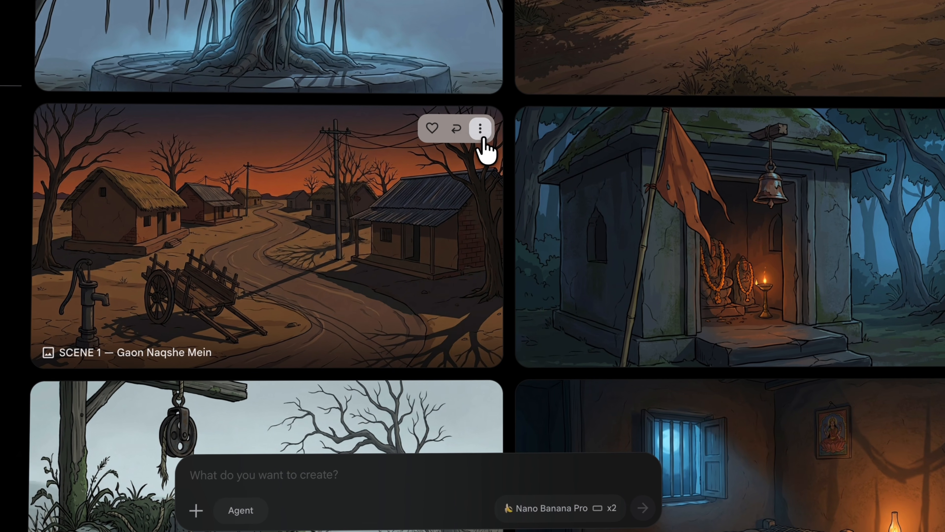
{"action": "left_click", "coordinate": [460, 155]}
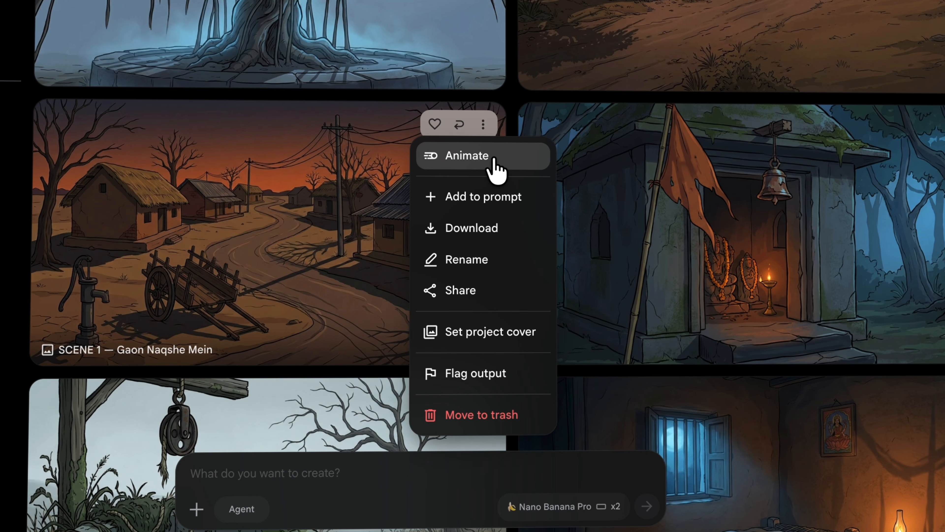
{"action": "left_click", "coordinate": [493, 168]}
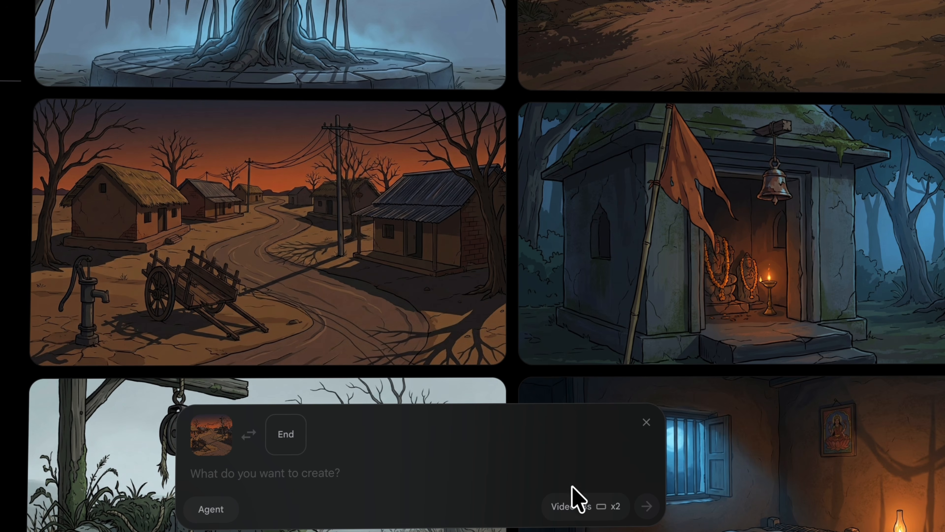
{"action": "left_click", "coordinate": [587, 509]}
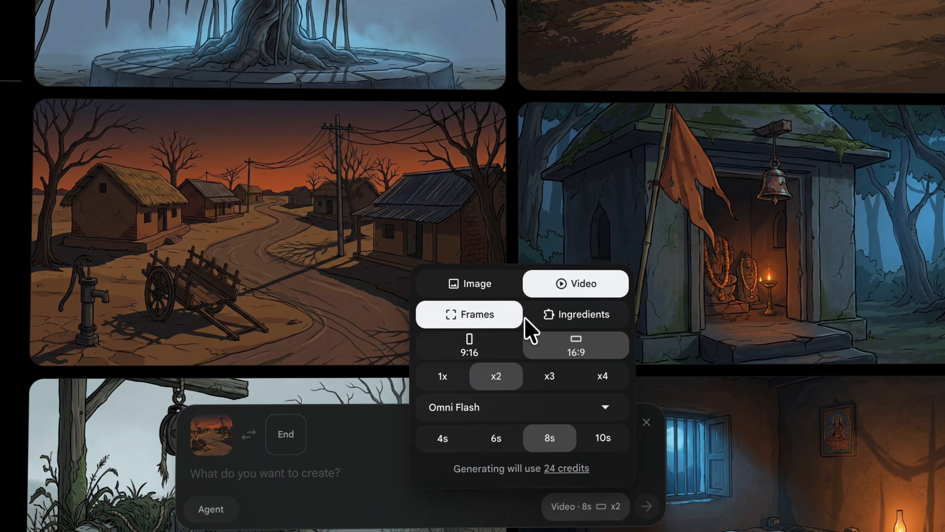
{"action": "left_click", "coordinate": [545, 321]}
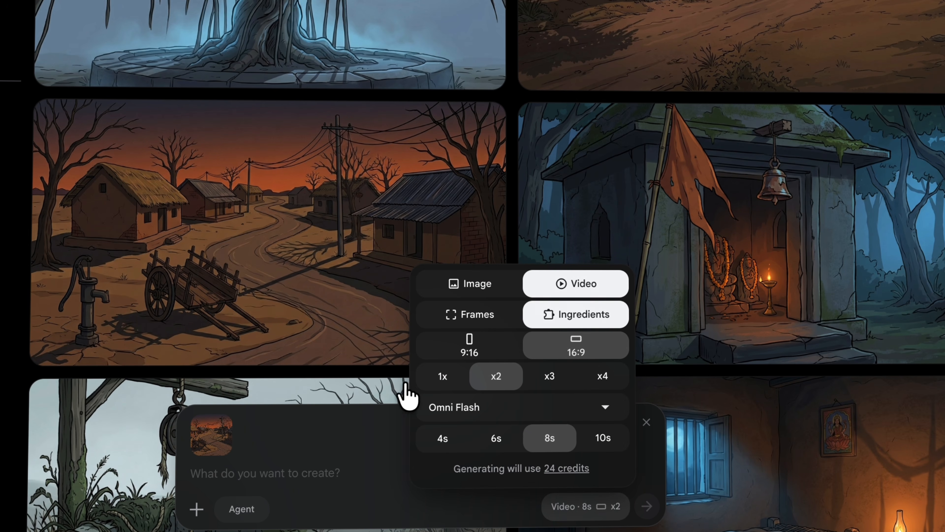
{"action": "left_click", "coordinate": [444, 377]}
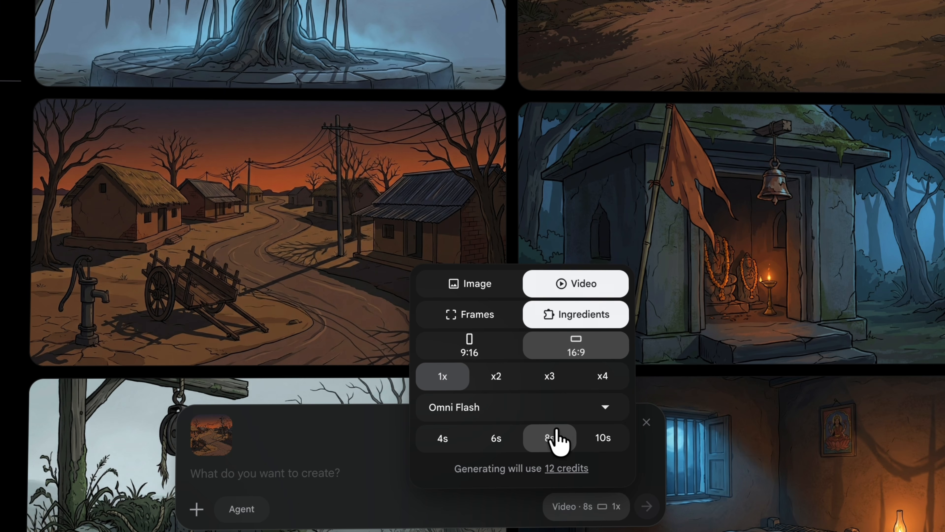
Try Veo 3.1 - Lite as the video model, switch back to Omni Flash, and leave the output settings
{"action": "left_click", "coordinate": [553, 411]}
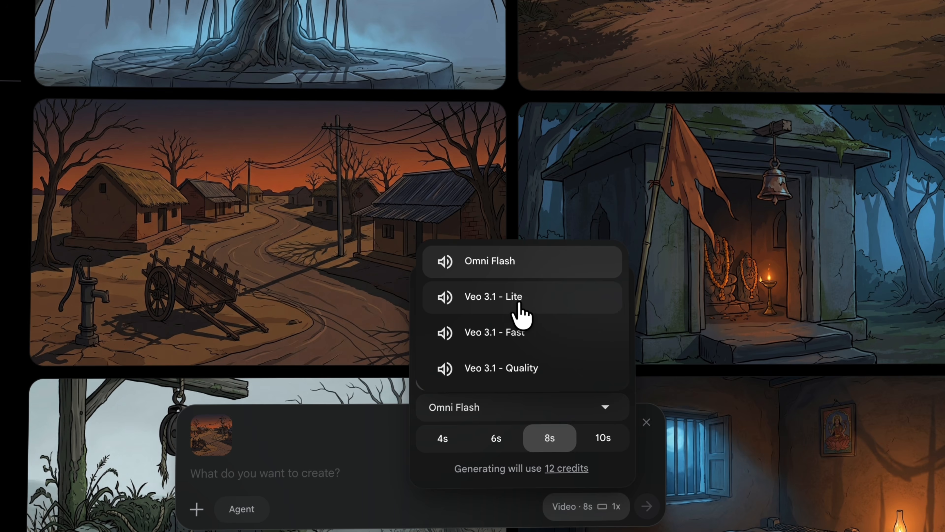
{"action": "left_click", "coordinate": [520, 305]}
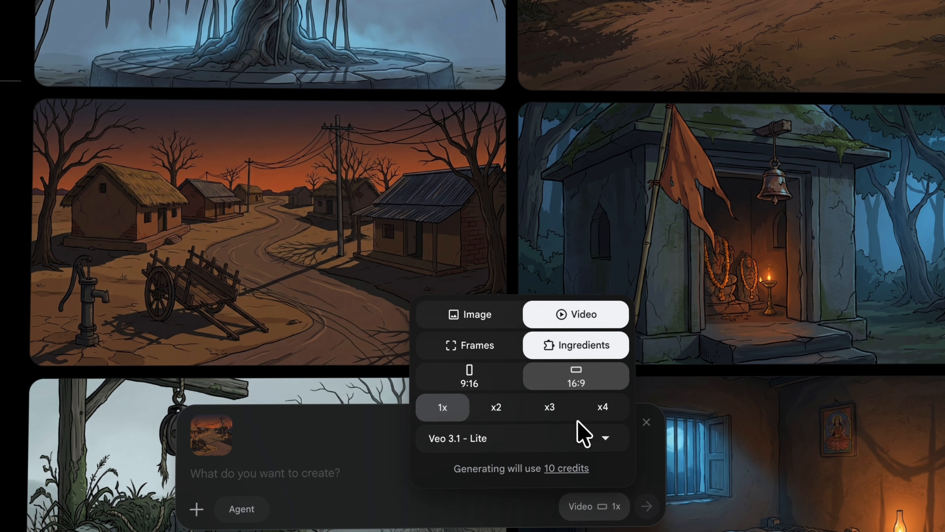
{"action": "left_click", "coordinate": [568, 449]}
{"action": "left_click", "coordinate": [475, 293]}
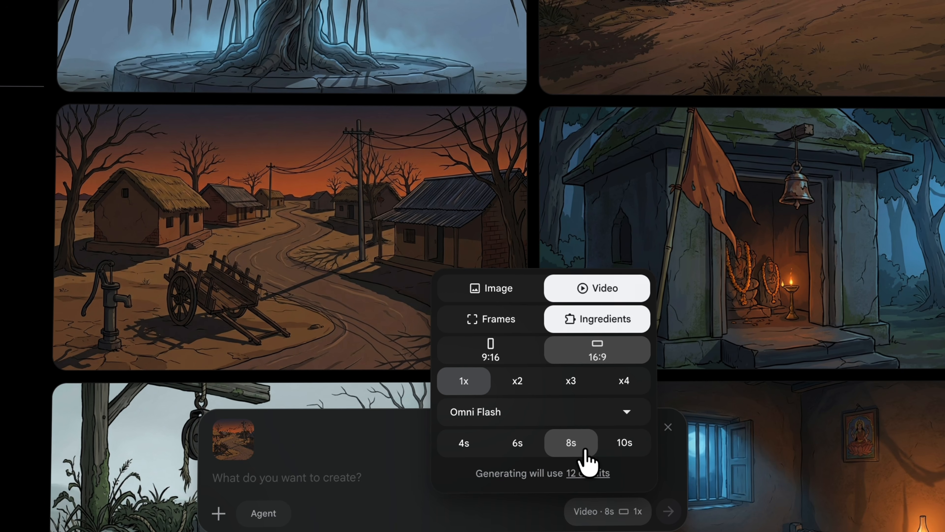
{"action": "left_click", "coordinate": [328, 479]}
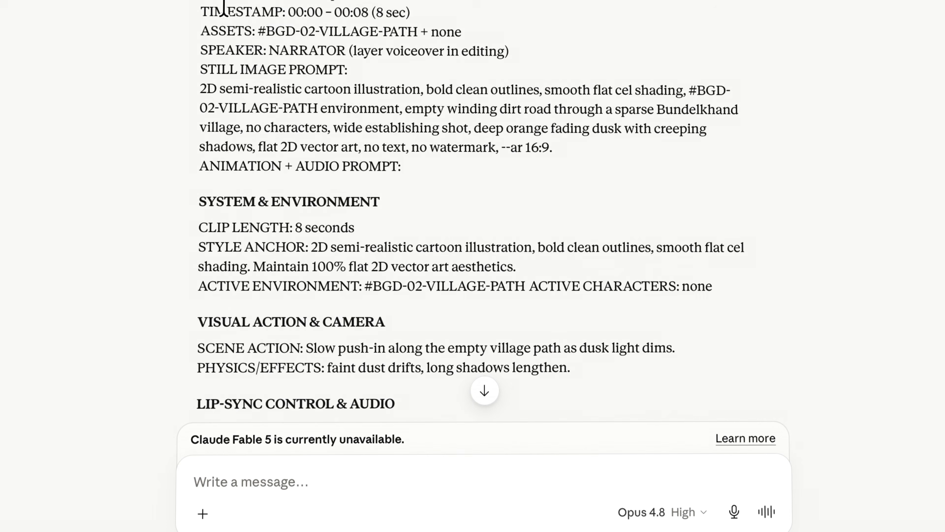
Copy the Scene 1 animation and audio prompt, including its negative restrictions, from Claude into the video prompt in Google Flow
{"action": "scroll", "coordinate": [296, 13], "scroll_direction": "down", "scroll_amount": 2}
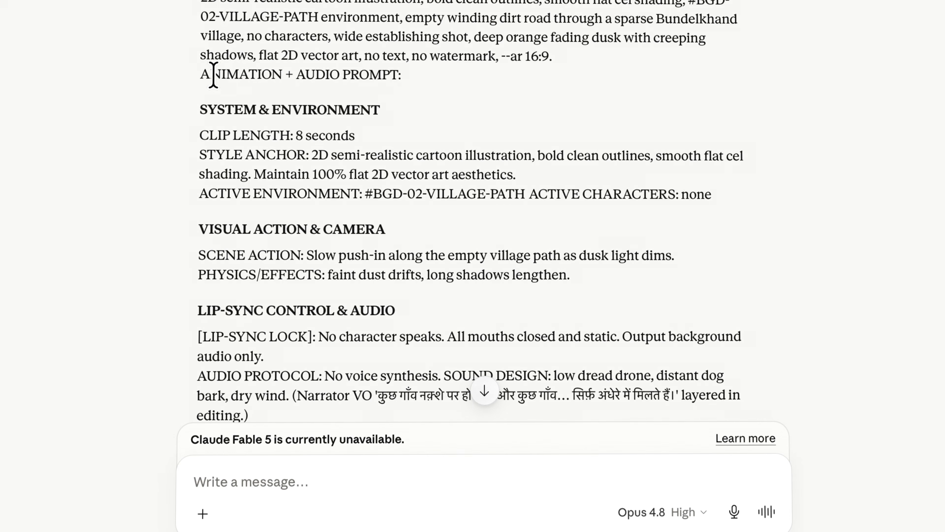
{"action": "left_click_drag", "start_coordinate": [200, 75], "coordinate": [447, 216]}
{"action": "scroll", "coordinate": [447, 216], "scroll_direction": "down", "scroll_amount": 6}
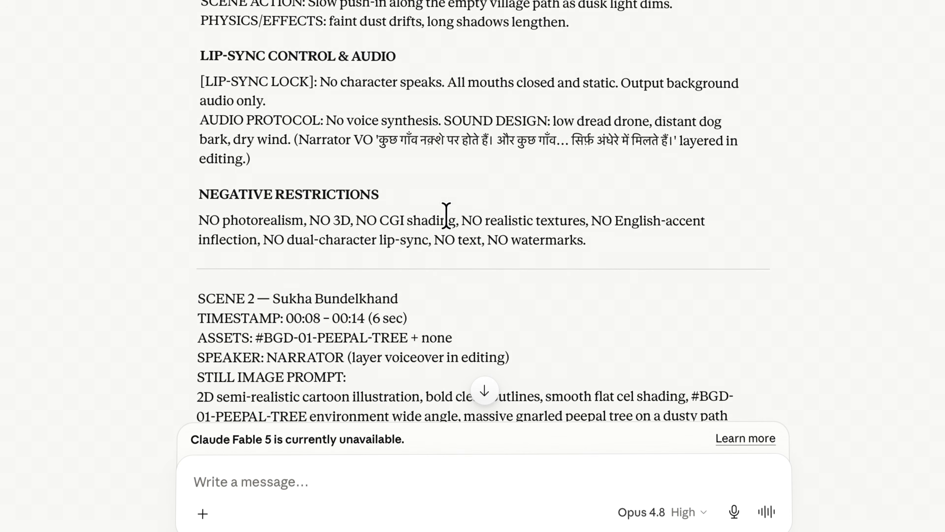
{"action": "left_click", "coordinate": [627, 255], "text": "shift"}
{"action": "scroll", "coordinate": [602, 232], "scroll_direction": "up", "scroll_amount": 5}
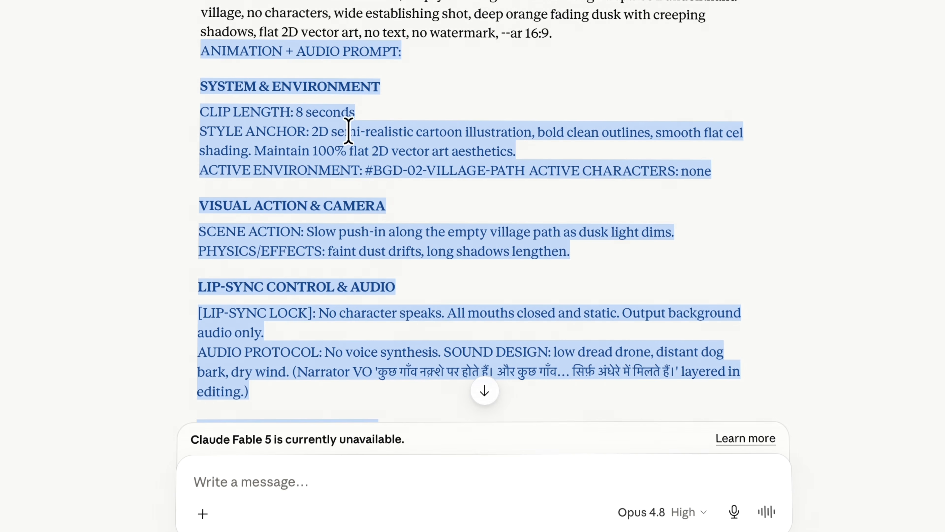
{"action": "right_click", "coordinate": [298, 128]}
{"action": "left_click", "coordinate": [358, 204]}
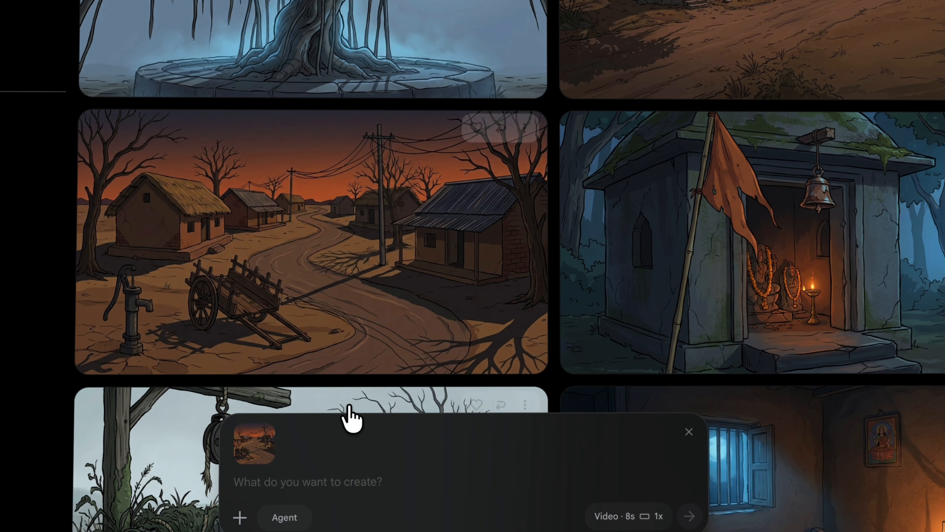
{"action": "key", "text": "ctrl+v"}
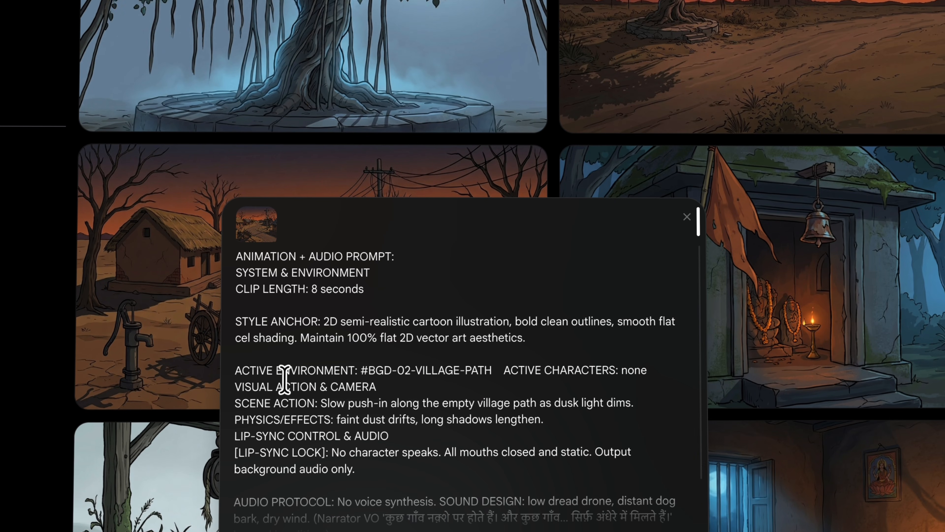
Attach the #BGD-02-VILLAGE-PATH image after its tag in the active environment line of the Scene 1 video prompt
{"action": "type", "text": "@"}
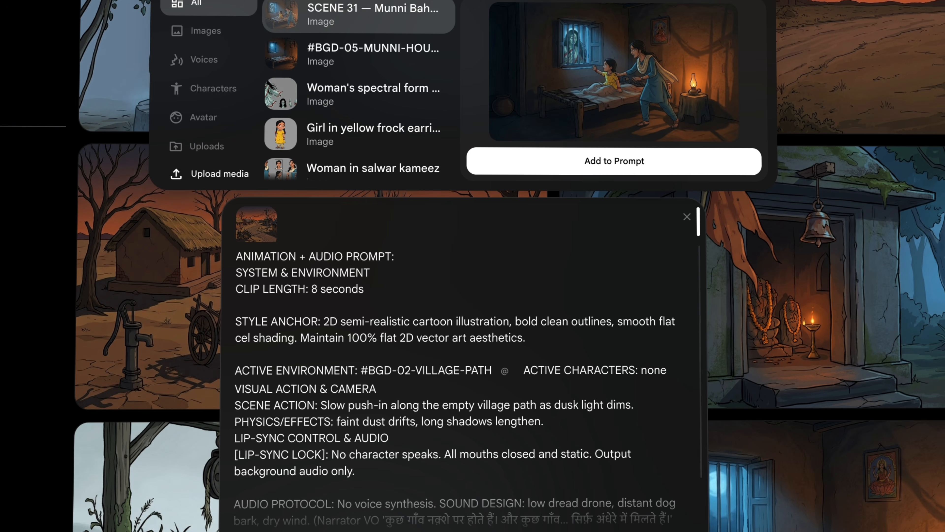
{"action": "scroll", "coordinate": [424, 169], "scroll_direction": "down", "scroll_amount": 5}
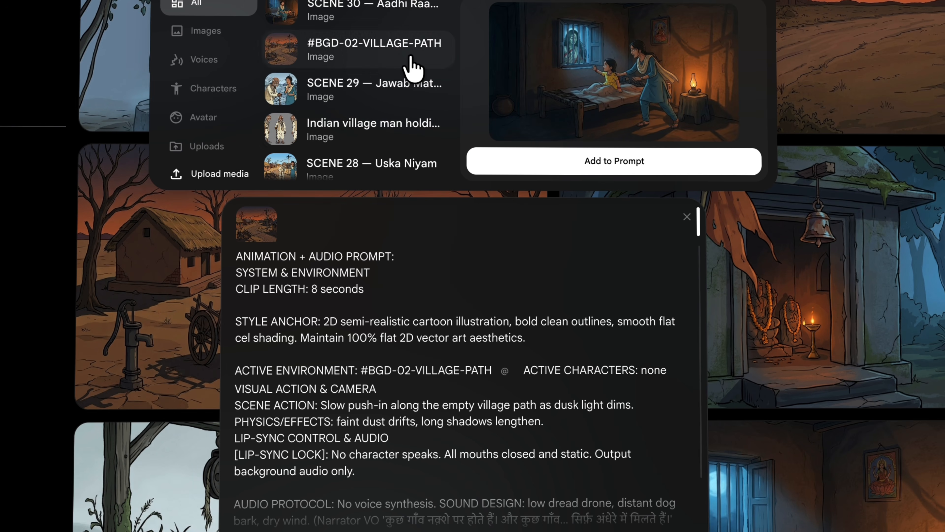
{"action": "left_click", "coordinate": [551, 167]}
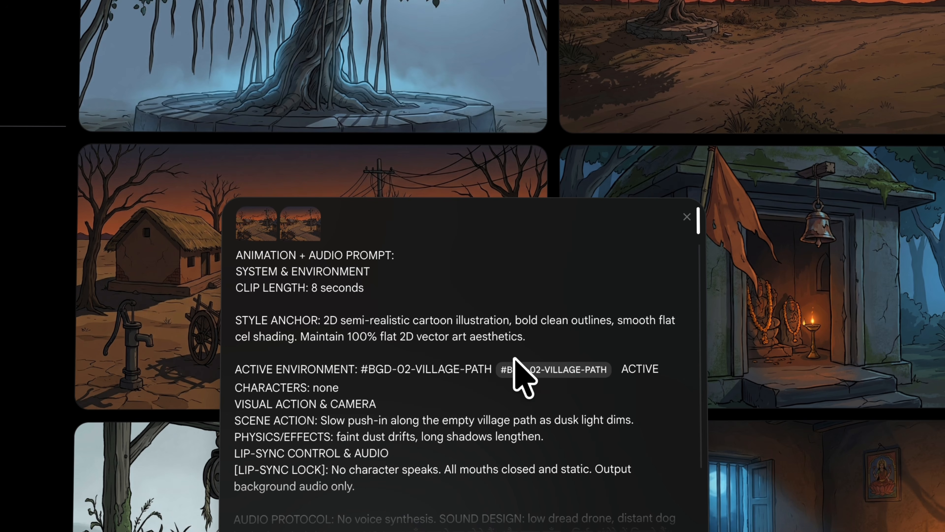
Delete the audio protocol and lip-sync control sections from the Scene 1 prompt and generate the video
{"action": "scroll", "coordinate": [443, 402], "scroll_direction": "down", "scroll_amount": 1}
{"action": "scroll", "coordinate": [382, 402], "scroll_direction": "down", "scroll_amount": 5}
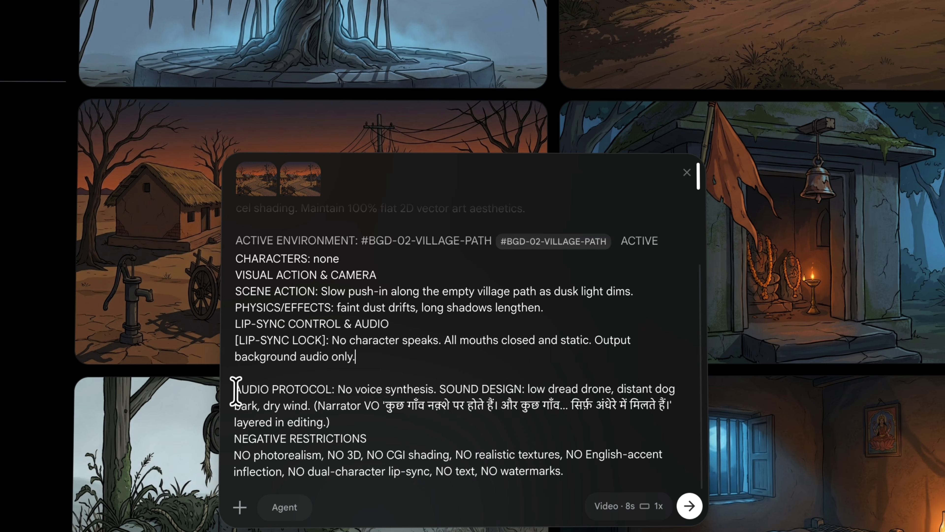
{"action": "left_click_drag", "start_coordinate": [236, 390], "coordinate": [357, 419]}
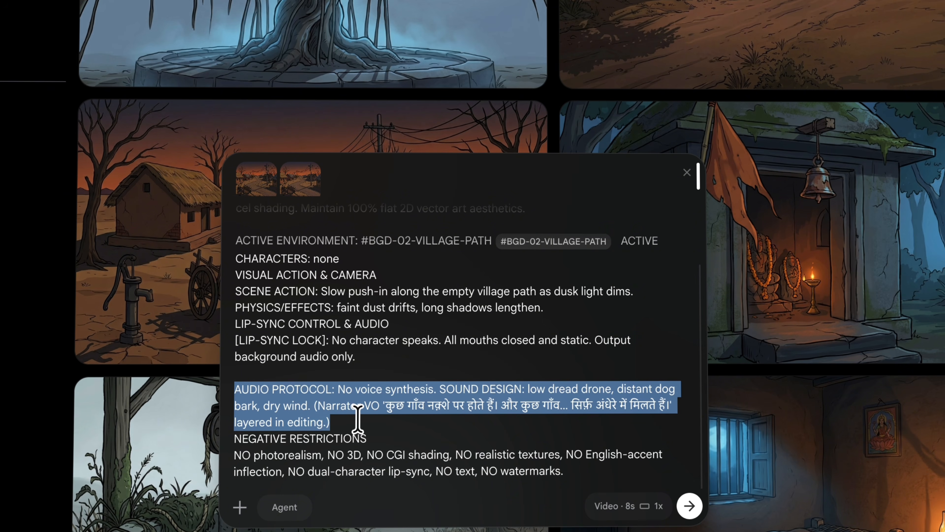
{"action": "key", "text": "BackSpace"}
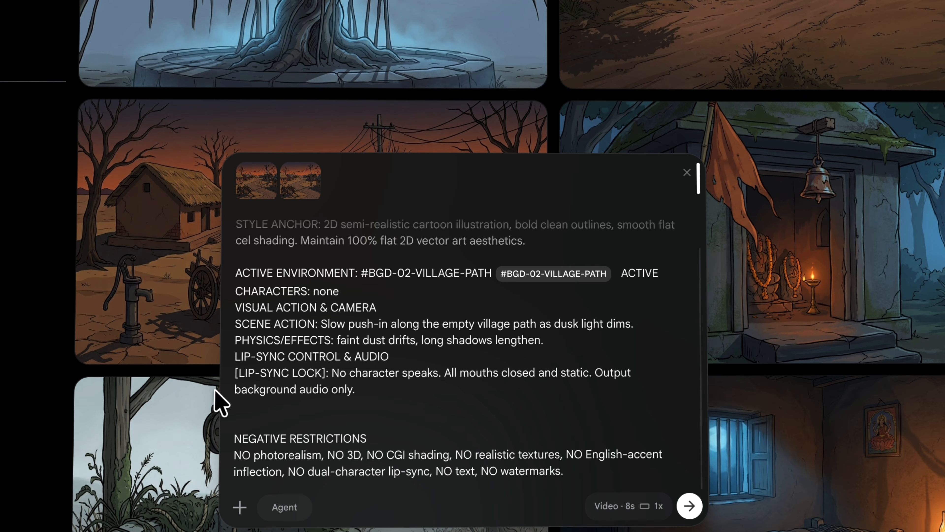
{"action": "left_click_drag", "start_coordinate": [234, 354], "coordinate": [387, 383]}
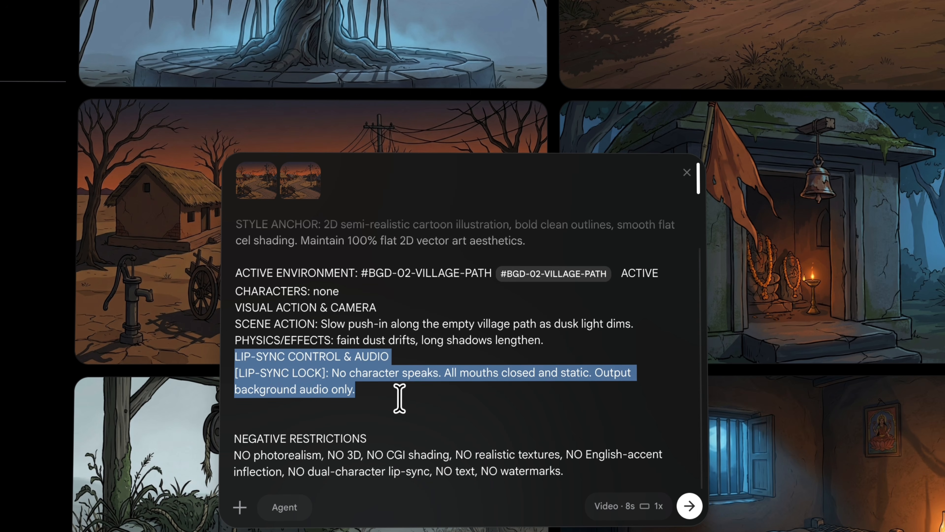
{"action": "key", "text": "BackSpace"}
{"action": "left_click", "coordinate": [690, 506]}
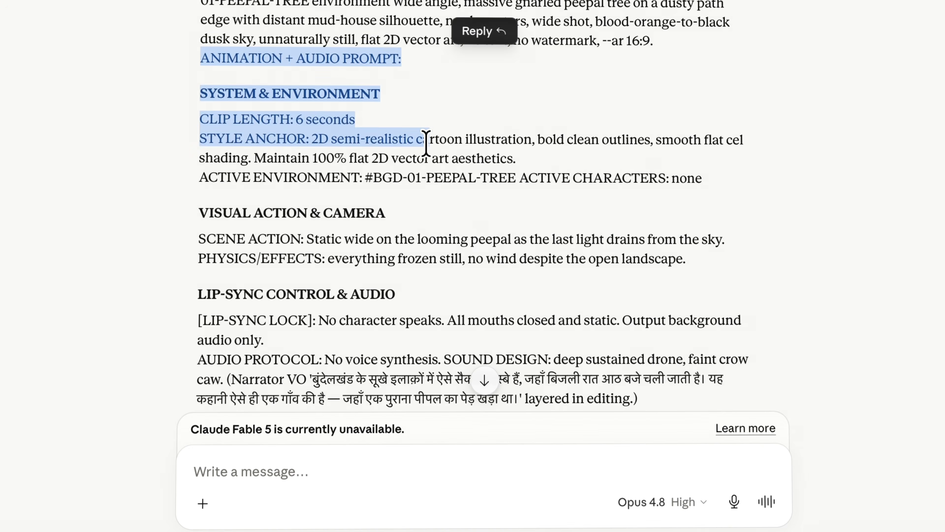
Copy the Scene 2 animation prompt from Claude and start animating the Scene 2 peepal tree still in Ingredients mode in Flow
{"action": "left_click_drag", "start_coordinate": [427, 142], "coordinate": [612, 259]}
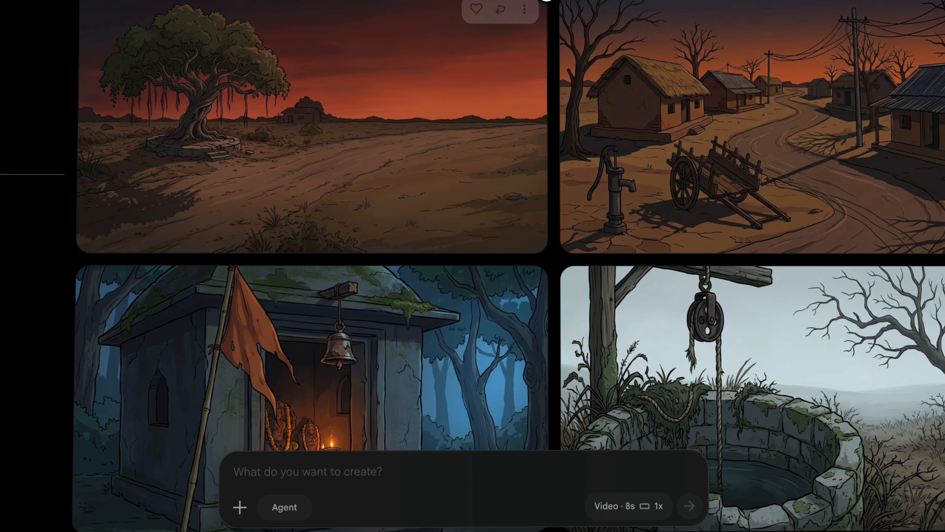
{"action": "left_click", "coordinate": [524, 9]}
{"action": "left_click", "coordinate": [521, 44]}
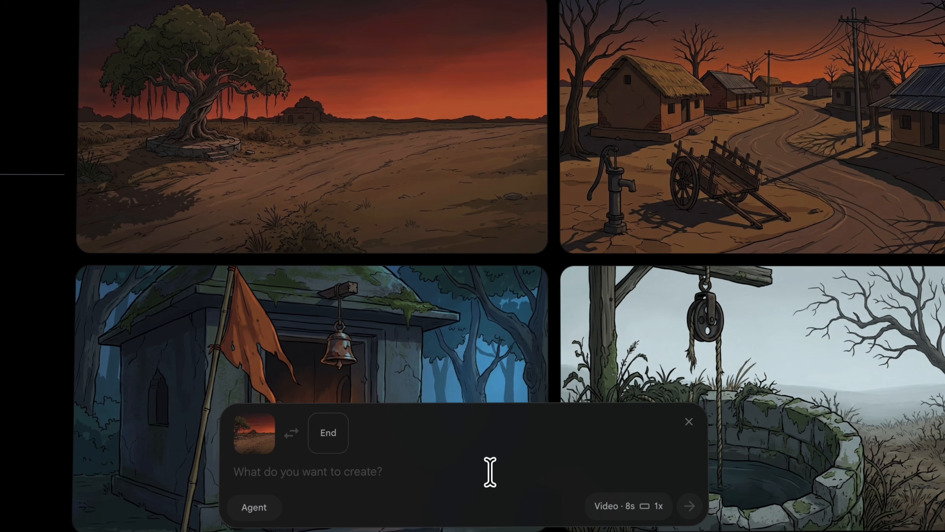
{"action": "left_click", "coordinate": [628, 506]}
{"action": "left_click", "coordinate": [367, 477]}
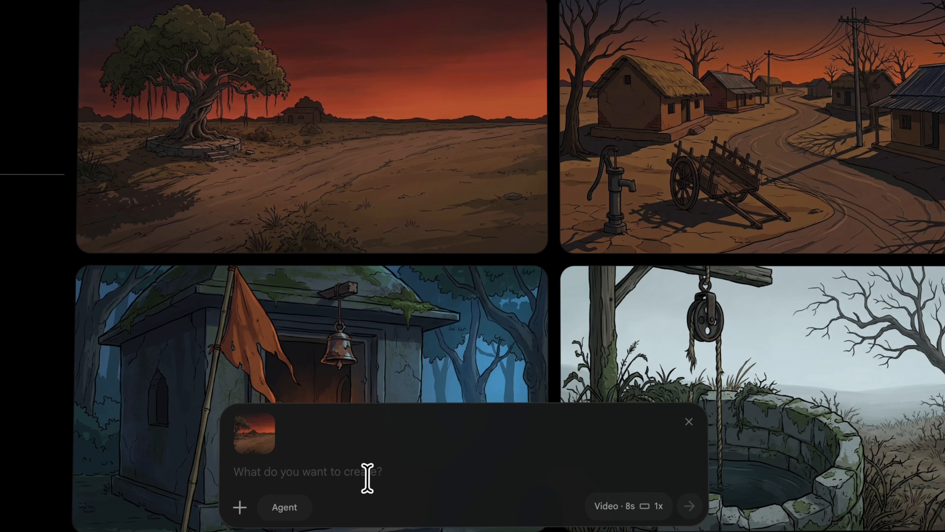
Paste the Scene 2 animation prompt and delete its lip-sync control and audio protocol sections
{"action": "key", "text": "ctrl+v"}
{"action": "left_click_drag", "start_coordinate": [226, 339], "coordinate": [331, 450]}
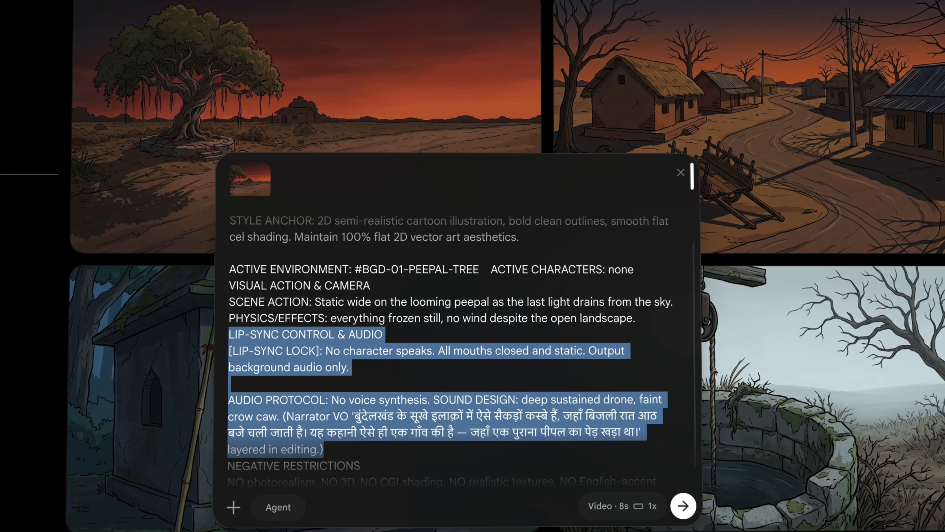
{"action": "key", "text": "BackSpace"}
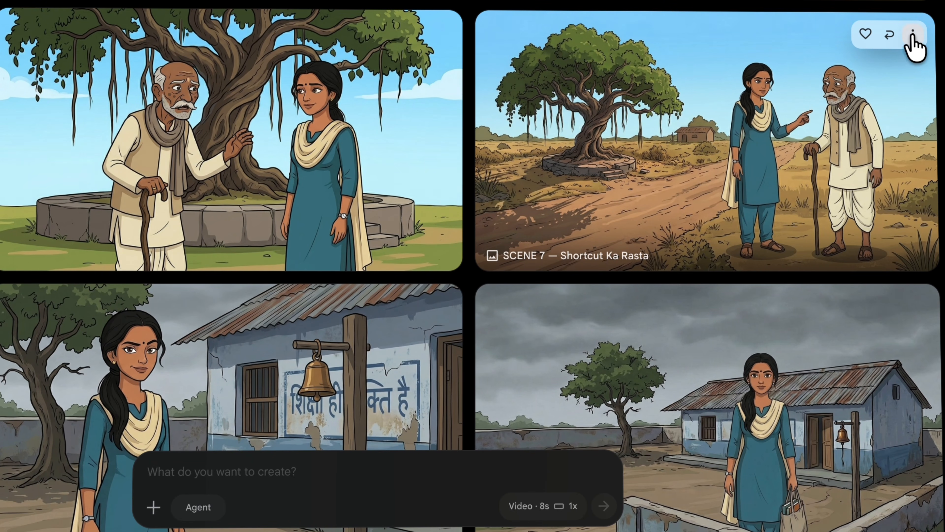
Start animating the SCENE 7 — Shortcut Ka Rasta still and set the video to Ingredients mode
{"action": "left_click", "coordinate": [913, 35]}
{"action": "left_click", "coordinate": [898, 67]}
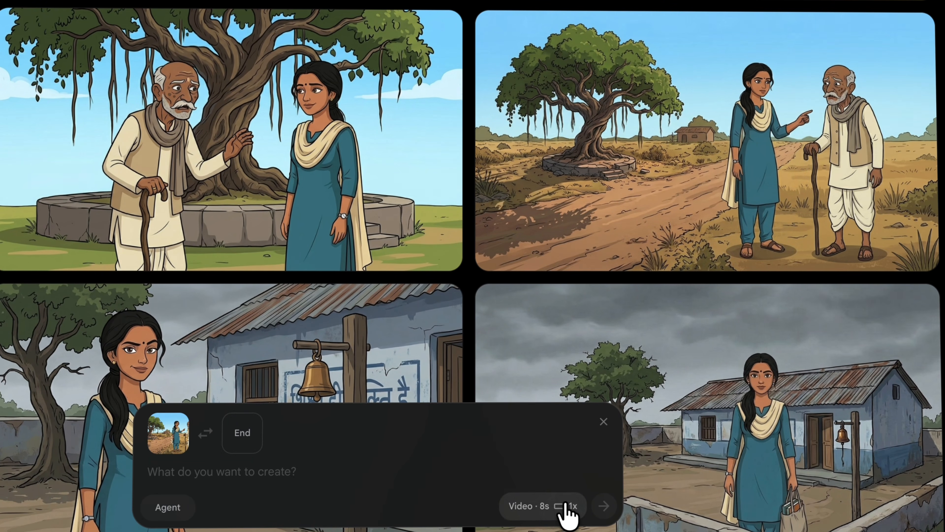
{"action": "left_click", "coordinate": [564, 508]}
{"action": "left_click", "coordinate": [518, 314]}
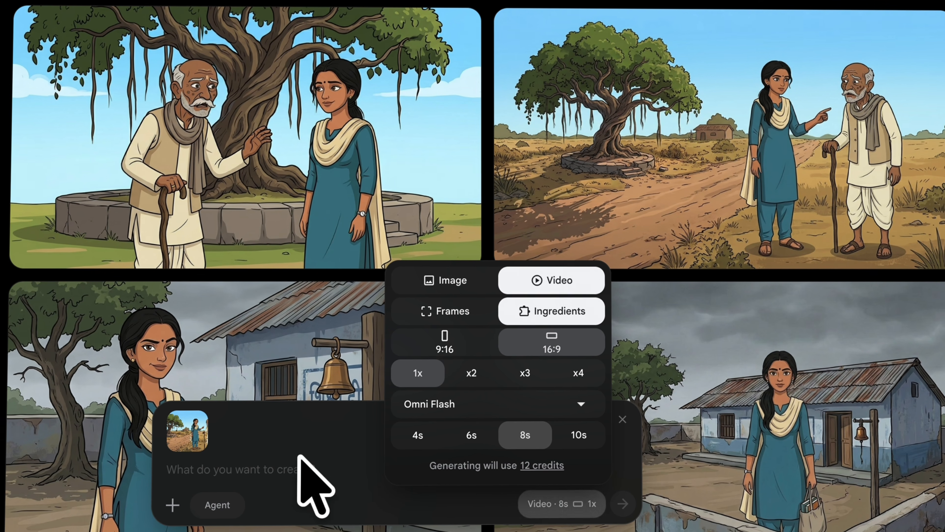
{"action": "left_click", "coordinate": [288, 472]}
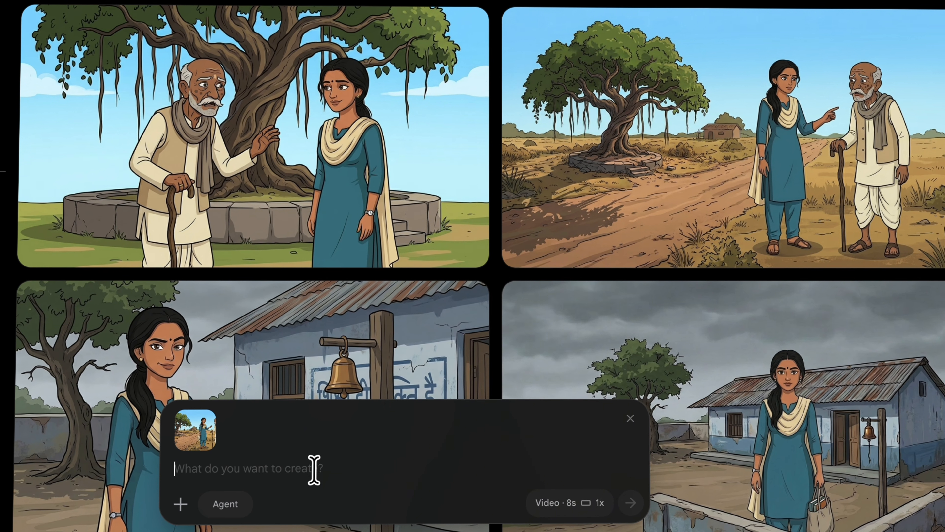
Copy the full Scene 7 animation and audio prompt from Claude into the Flow video prompt
{"action": "key", "text": "ctrl+Right"}
{"action": "scroll", "coordinate": [508, 218], "scroll_direction": "down", "scroll_amount": 1}
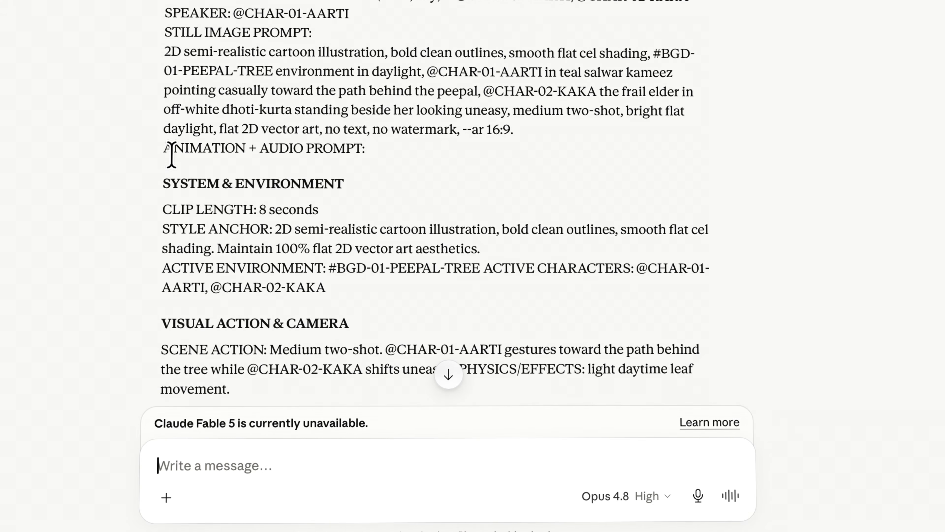
{"action": "left_click_drag", "start_coordinate": [170, 153], "coordinate": [573, 297]}
{"action": "scroll", "coordinate": [432, 261], "scroll_direction": "down", "scroll_amount": 10}
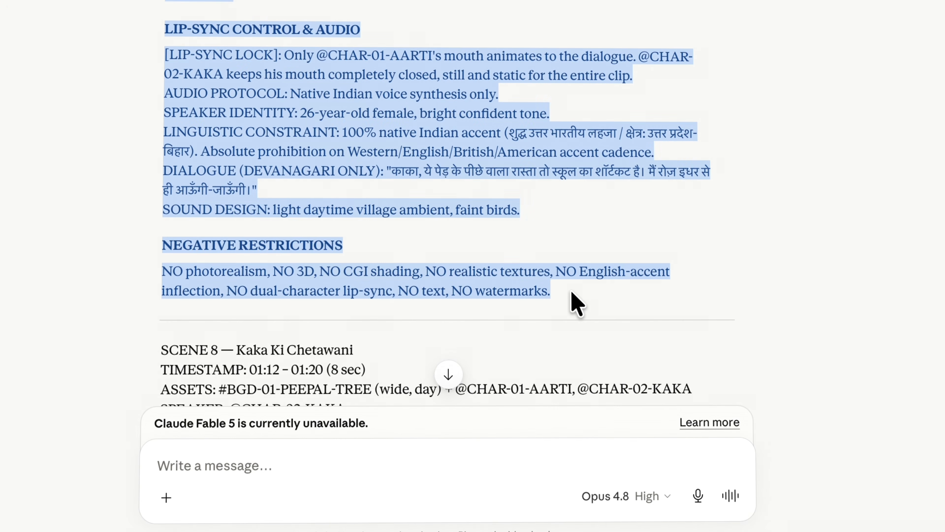
{"action": "key", "text": "ctrl+c"}
{"action": "key", "text": "ctrl+Left"}
{"action": "key", "text": "ctrl+v"}
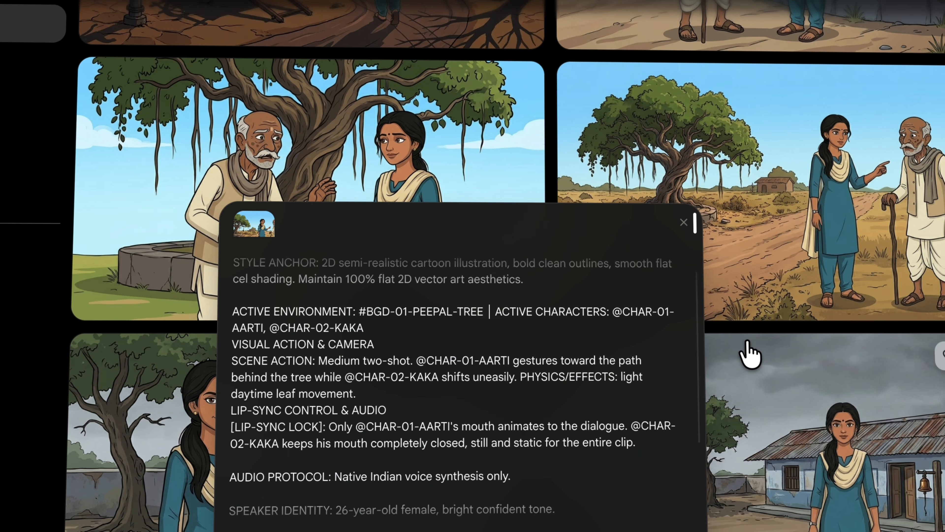
{"action": "type", "text": "@"}
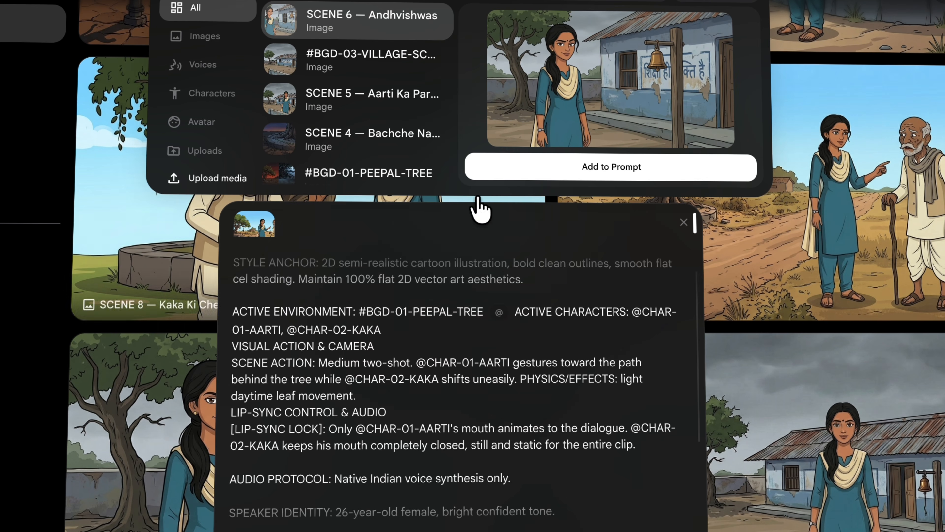
{"action": "scroll", "coordinate": [374, 156], "scroll_direction": "down", "scroll_amount": 1}
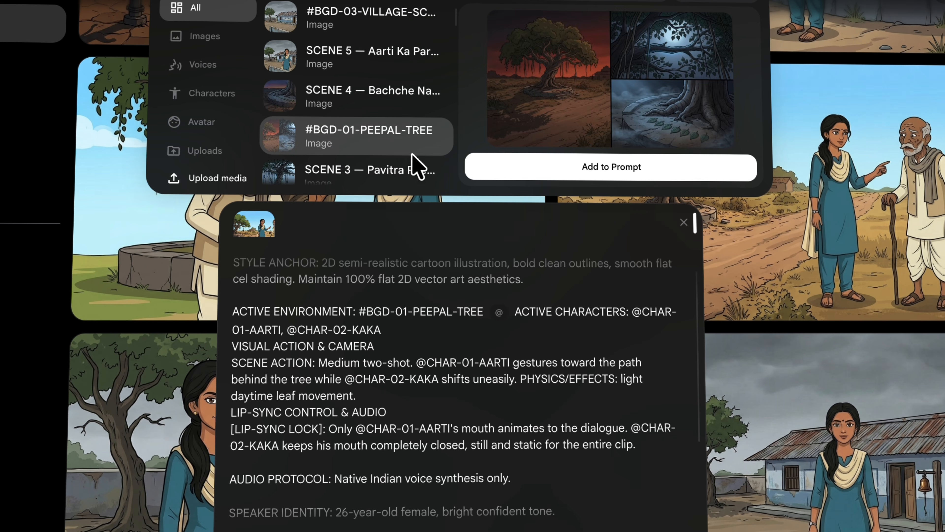
{"action": "left_click", "coordinate": [540, 172]}
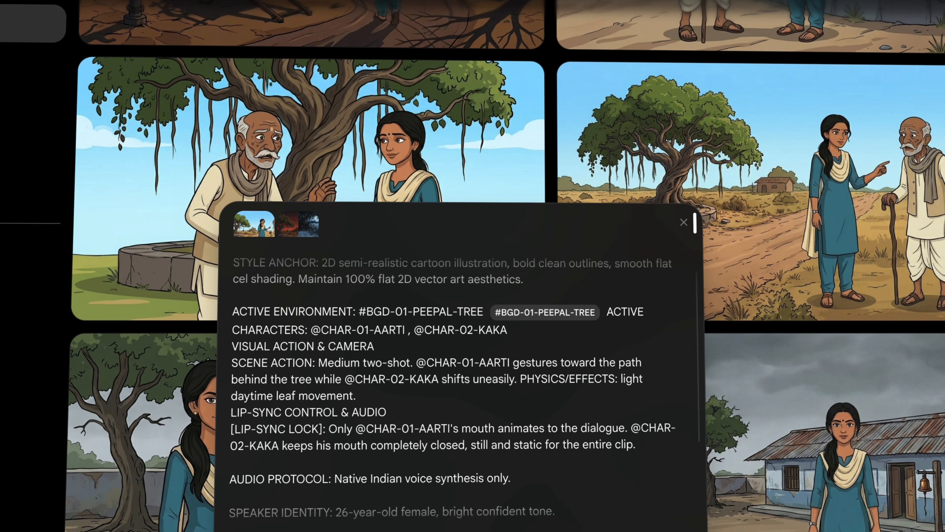
{"action": "type", "text": "@"}
{"action": "scroll", "coordinate": [325, 169], "scroll_direction": "down", "scroll_amount": 10}
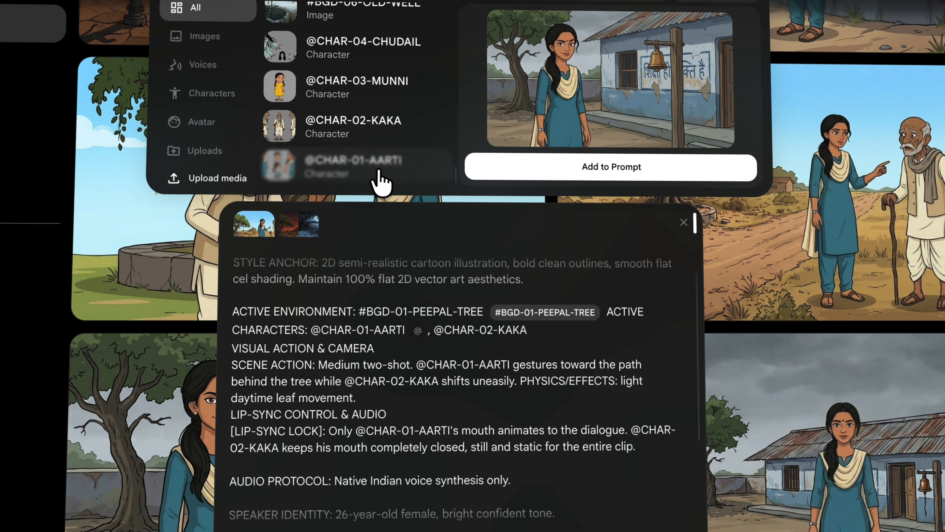
{"action": "left_click", "coordinate": [379, 181]}
{"action": "left_click", "coordinate": [581, 173]}
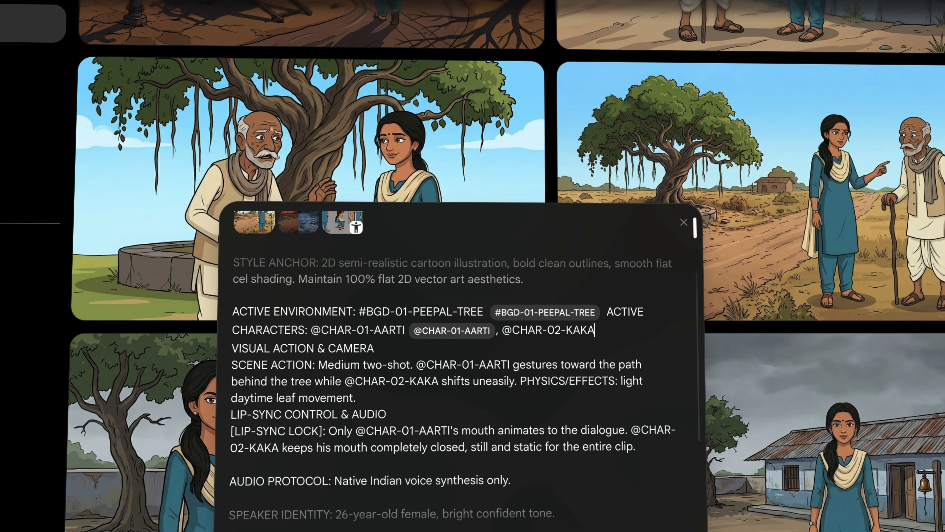
{"action": "type", "text": "@"}
{"action": "scroll", "coordinate": [365, 99], "scroll_direction": "down", "scroll_amount": 5}
{"action": "left_click", "coordinate": [401, 138]}
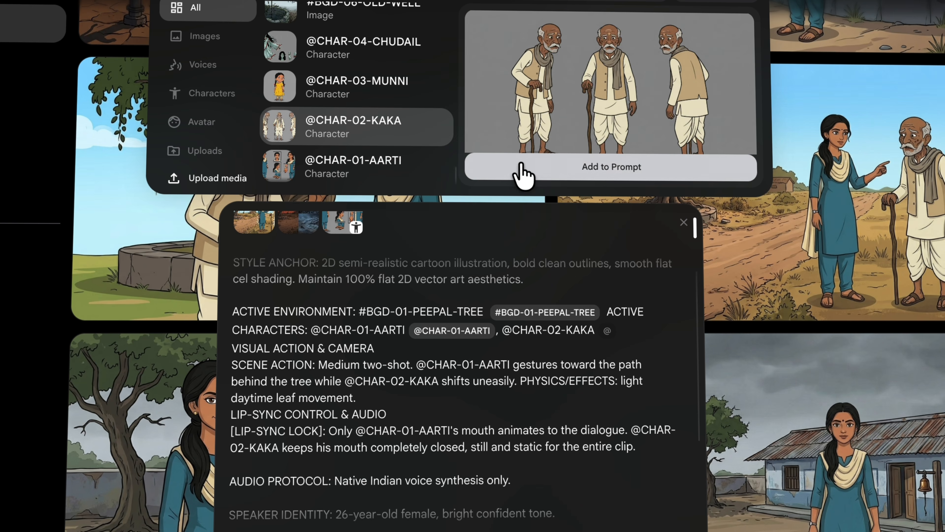
{"action": "left_click", "coordinate": [523, 170]}
{"action": "scroll", "coordinate": [663, 277], "scroll_direction": "up", "scroll_amount": 3}
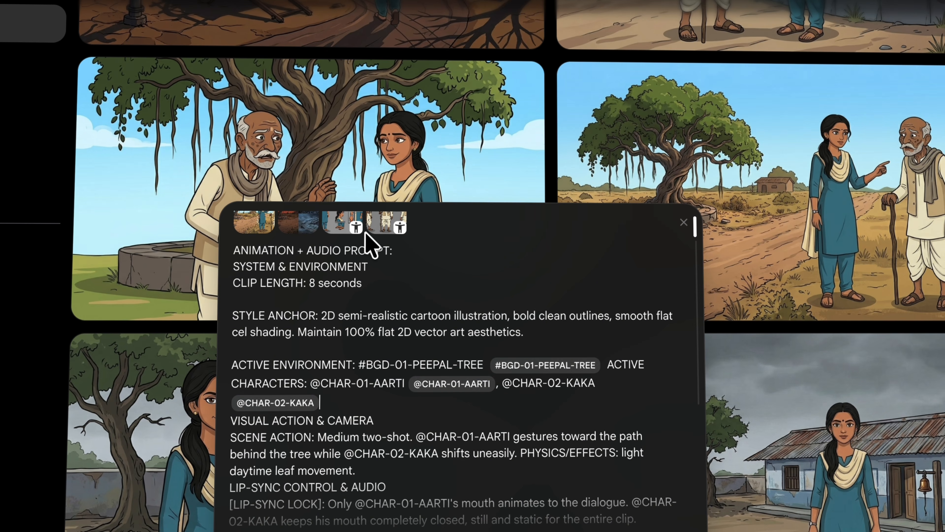
{"action": "mouse_move", "coordinate": [344, 232]}
{"action": "scroll", "coordinate": [514, 351], "scroll_direction": "down", "scroll_amount": 6}
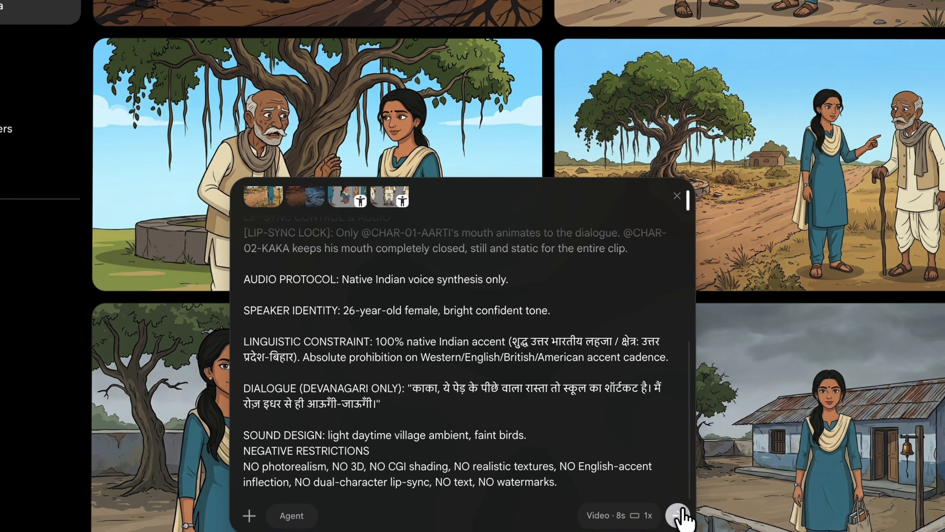
{"action": "left_click", "coordinate": [679, 523]}
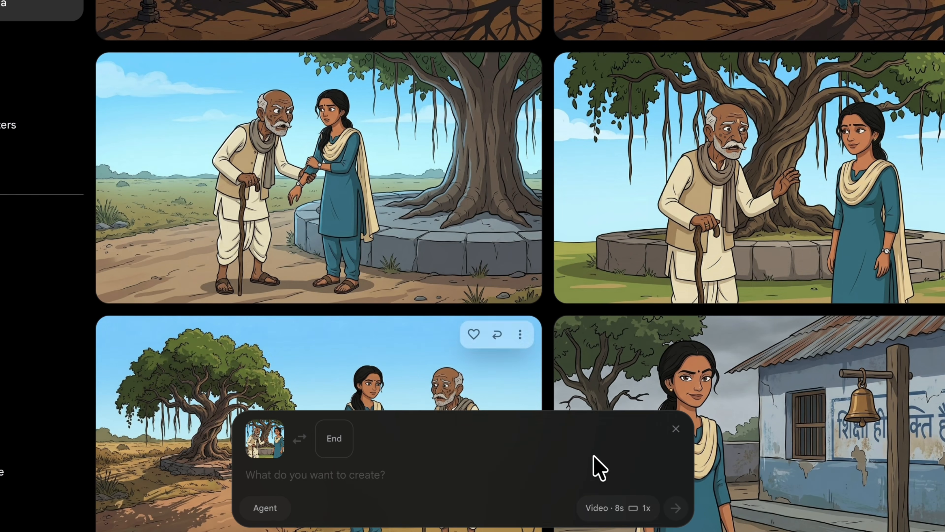
{"action": "left_click", "coordinate": [611, 508]}
{"action": "left_click", "coordinate": [597, 328]}
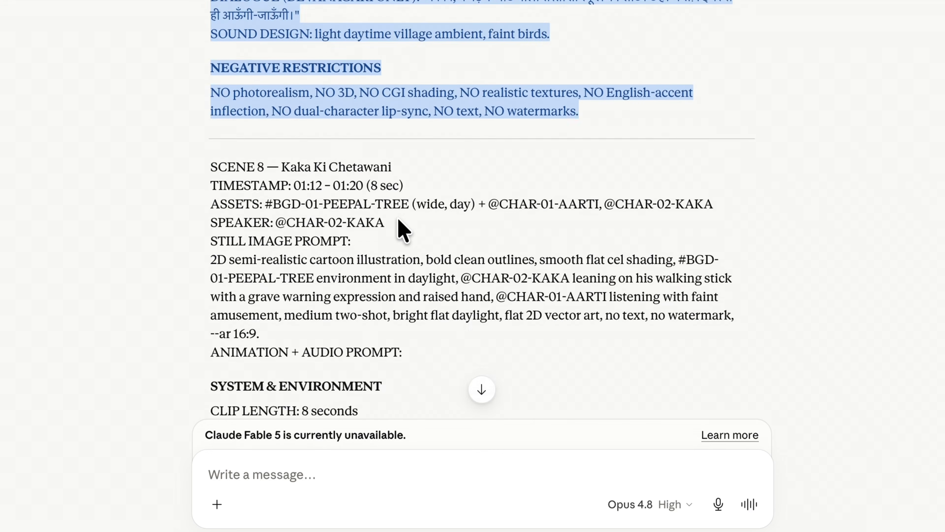
{"action": "scroll", "coordinate": [458, 222], "scroll_direction": "down", "scroll_amount": 10}
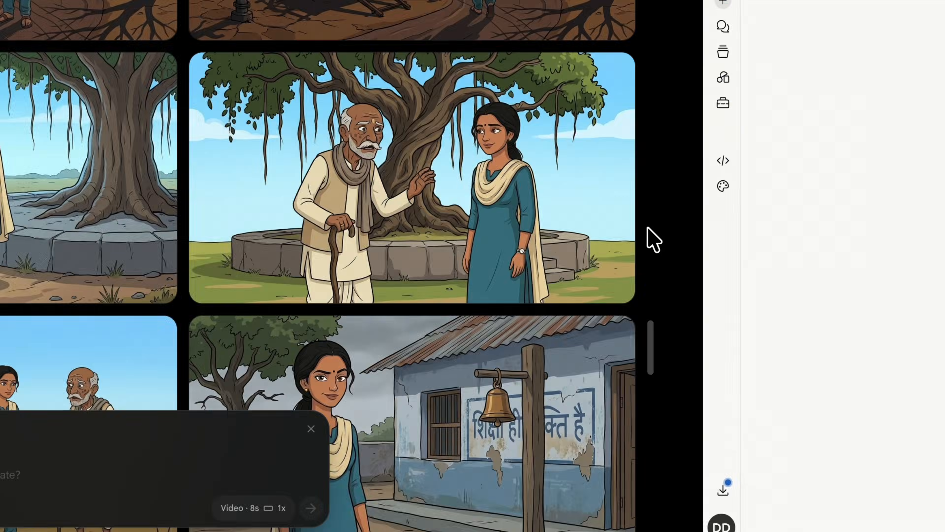
{"action": "key", "text": "super+v"}
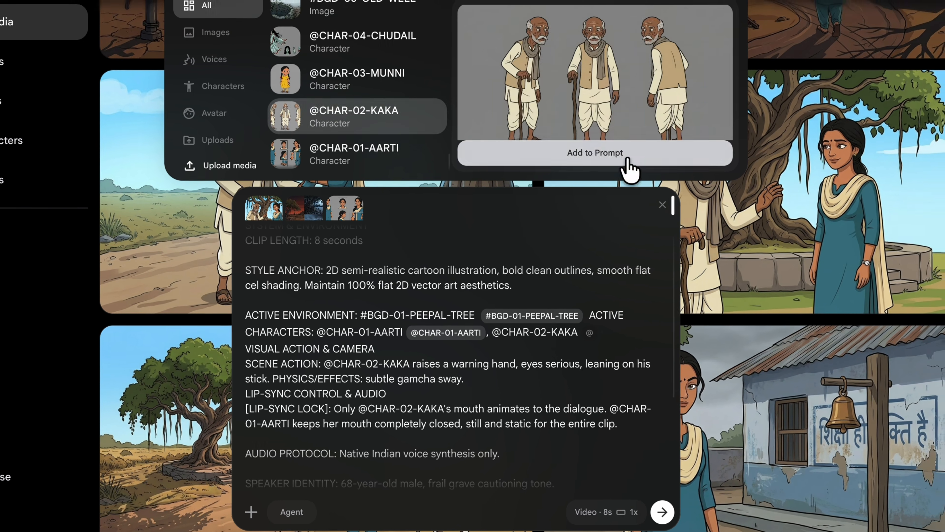
{"action": "left_click", "coordinate": [628, 159]}
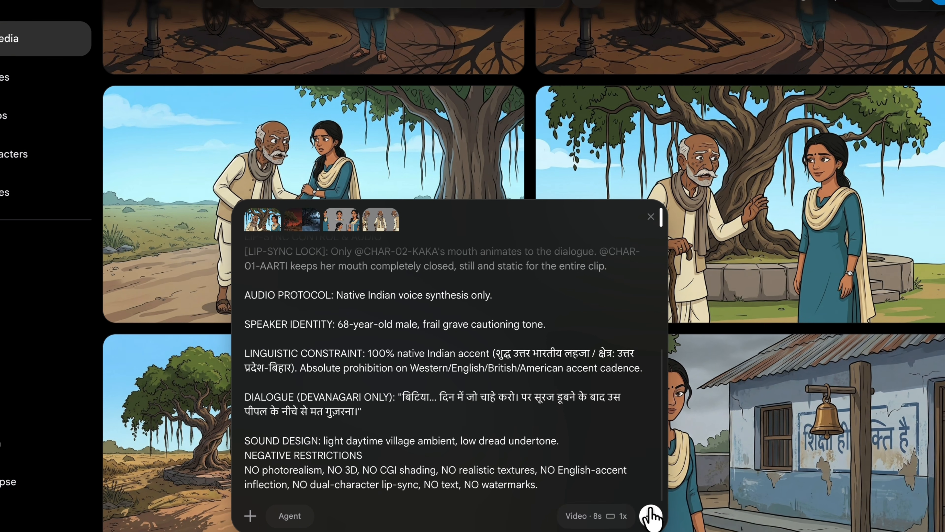
{"action": "left_click", "coordinate": [651, 516]}
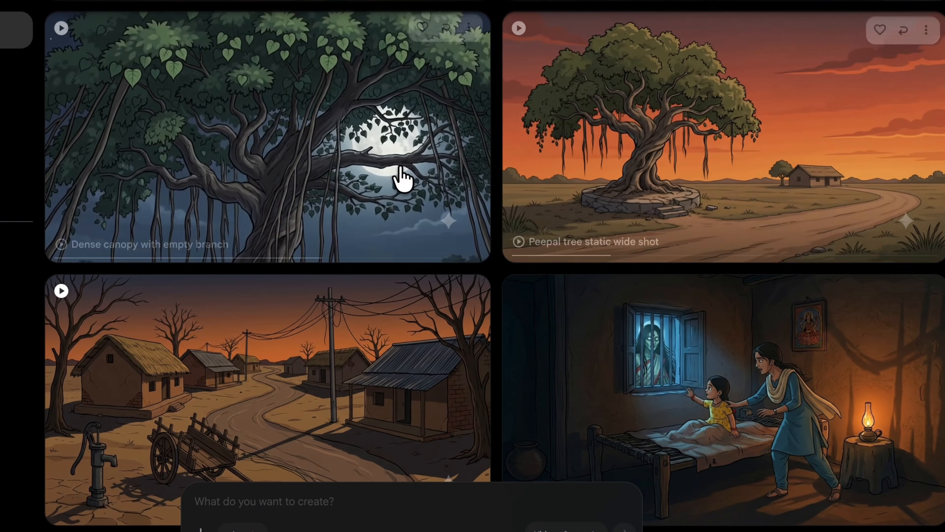
Go through the finished scene clips and request the upscaled download of the "Woman shields girl from ghost" video
{"action": "scroll", "coordinate": [403, 179], "scroll_direction": "up", "scroll_amount": 20}
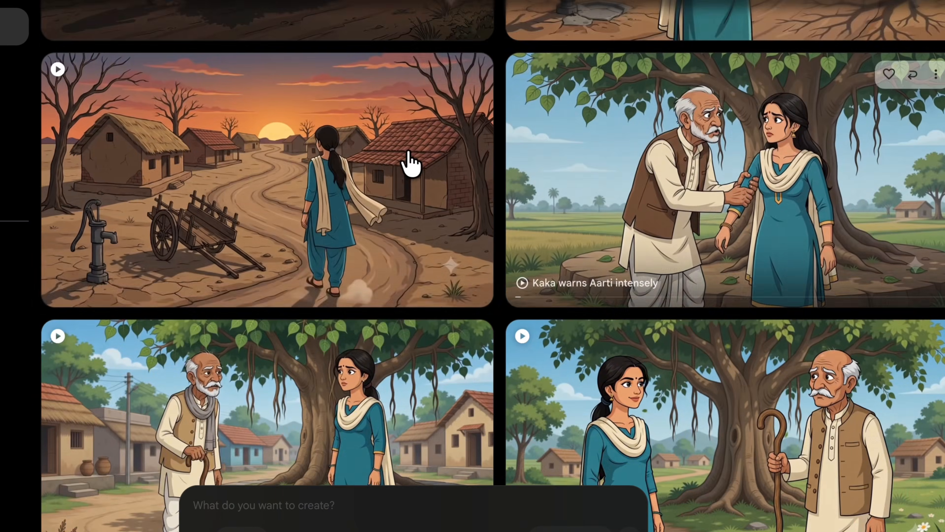
{"action": "scroll", "coordinate": [410, 164], "scroll_direction": "up", "scroll_amount": 20}
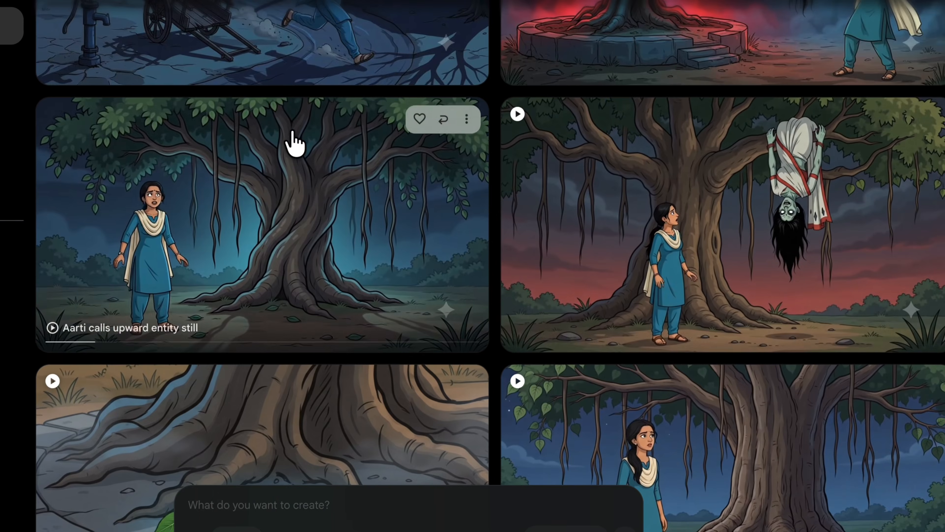
{"action": "scroll", "coordinate": [294, 143], "scroll_direction": "up", "scroll_amount": 20}
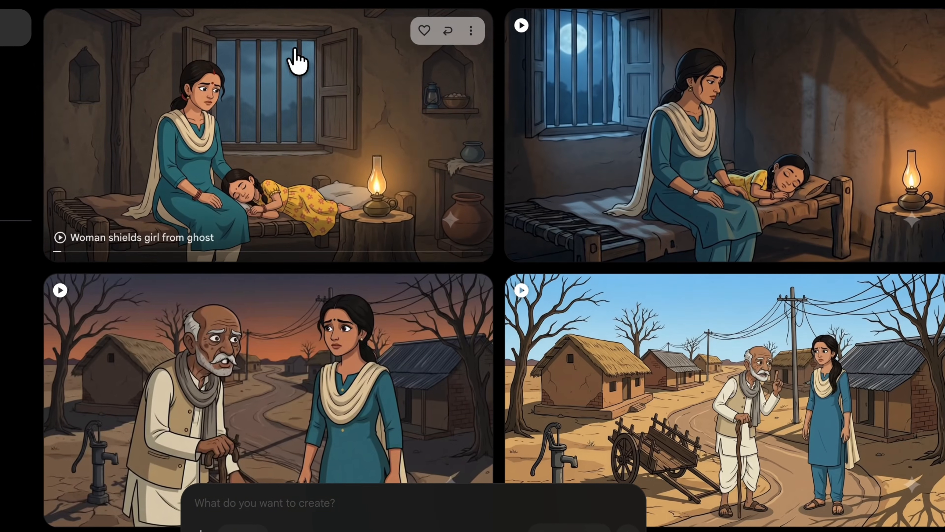
{"action": "left_click", "coordinate": [471, 31]}
{"action": "mouse_move", "coordinate": [506, 147]}
{"action": "left_click", "coordinate": [587, 240]}
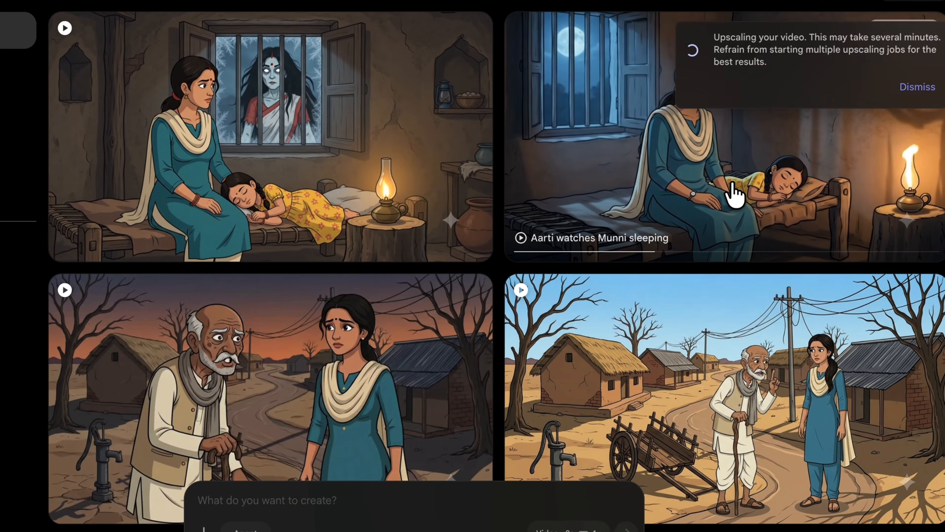
{"action": "scroll", "coordinate": [512, 237], "scroll_direction": "down", "scroll_amount": 20}
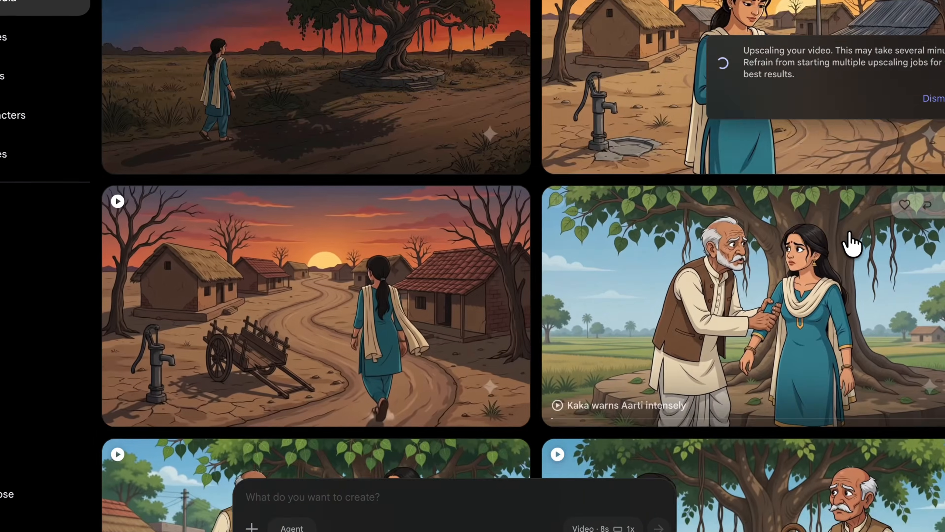
{"action": "scroll", "coordinate": [851, 244], "scroll_direction": "down", "scroll_amount": 10}
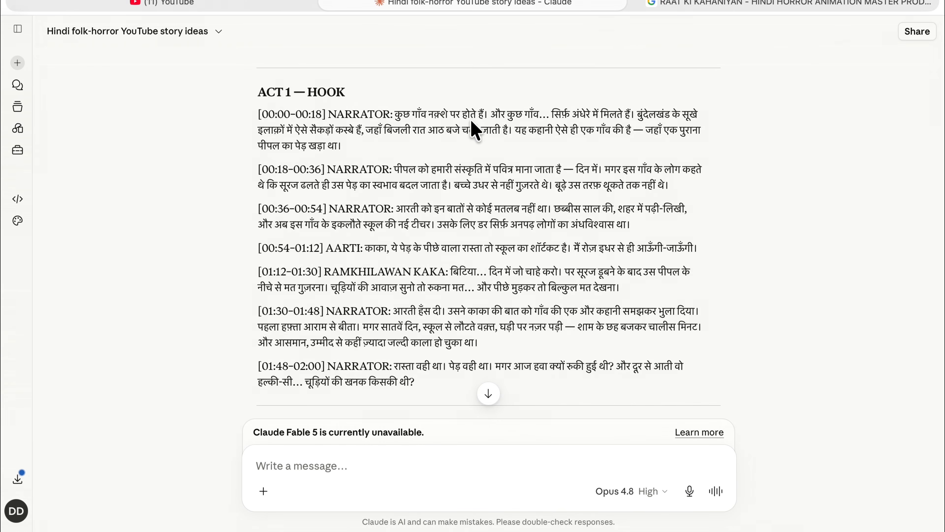
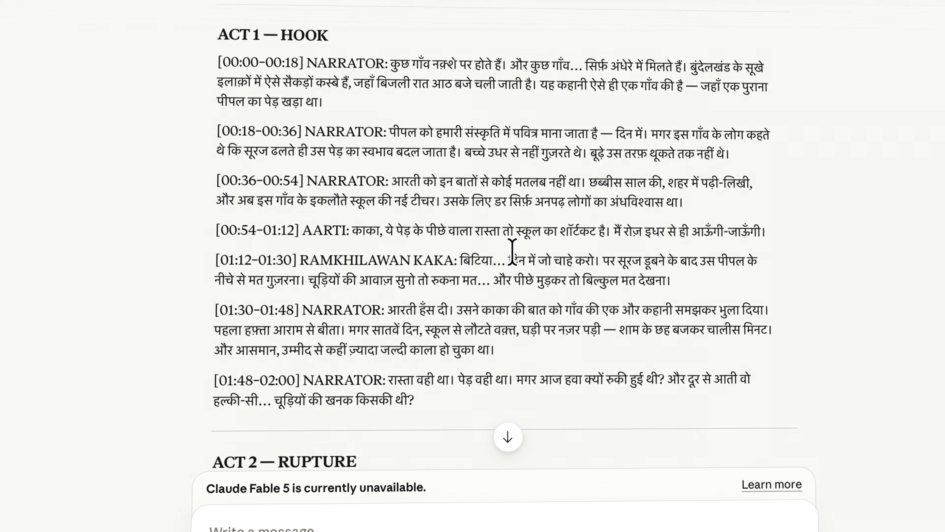
Copy the [02:00–02:21] narrator line of ACT 2 — RUPTURE from Claude to the end of the Google Docs narration script
{"action": "scroll", "coordinate": [348, 294], "scroll_direction": "down", "scroll_amount": 2}
{"action": "scroll", "coordinate": [390, 272], "scroll_direction": "down", "scroll_amount": 9}
{"action": "left_click_drag", "start_coordinate": [390, 112], "coordinate": [567, 129]}
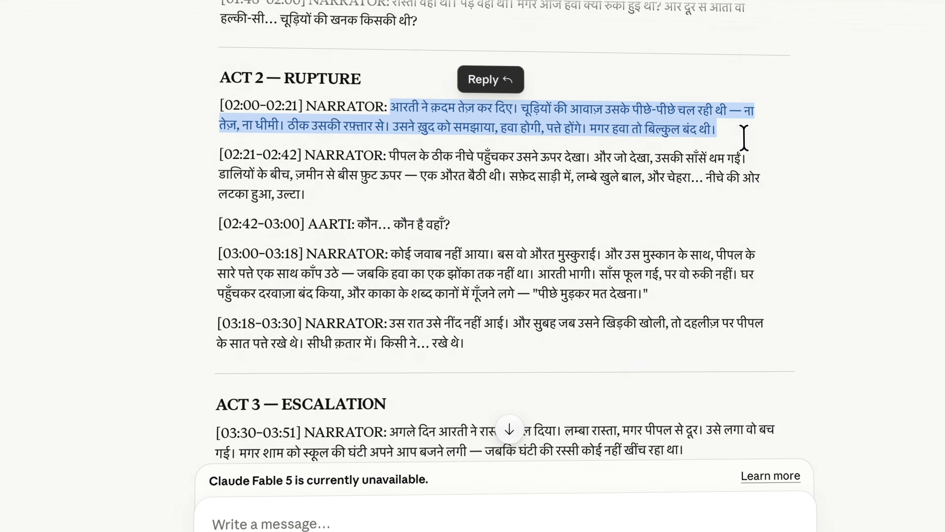
{"action": "key", "text": "ctrl+Tab"}
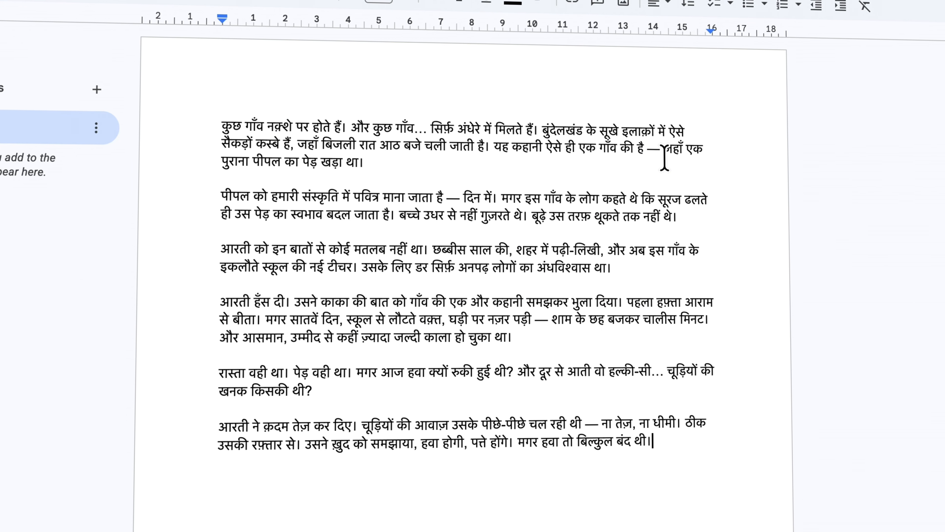
Copy the [02:21–02:42] and [03:00–03:18] narrator lines from Claude's script into the Google Docs narration, skipping Aarti's dialogue
{"action": "key", "text": "ctrl+shift+Tab"}
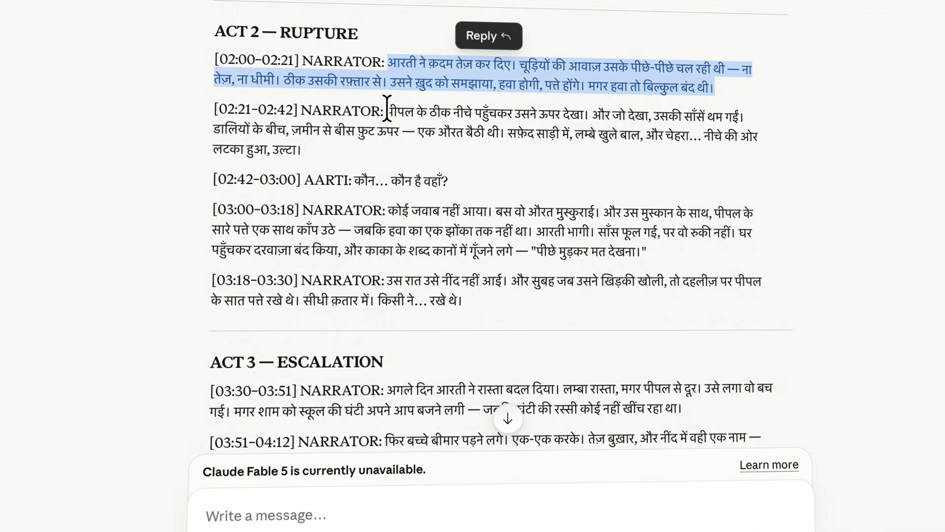
{"action": "key", "text": "ctrl+Tab"}
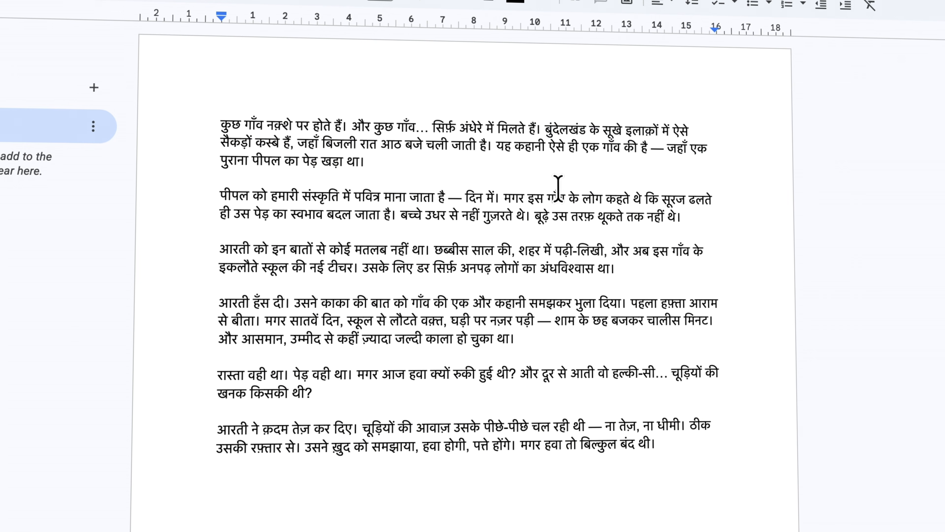
{"action": "key", "text": "ctrl+shift+Tab"}
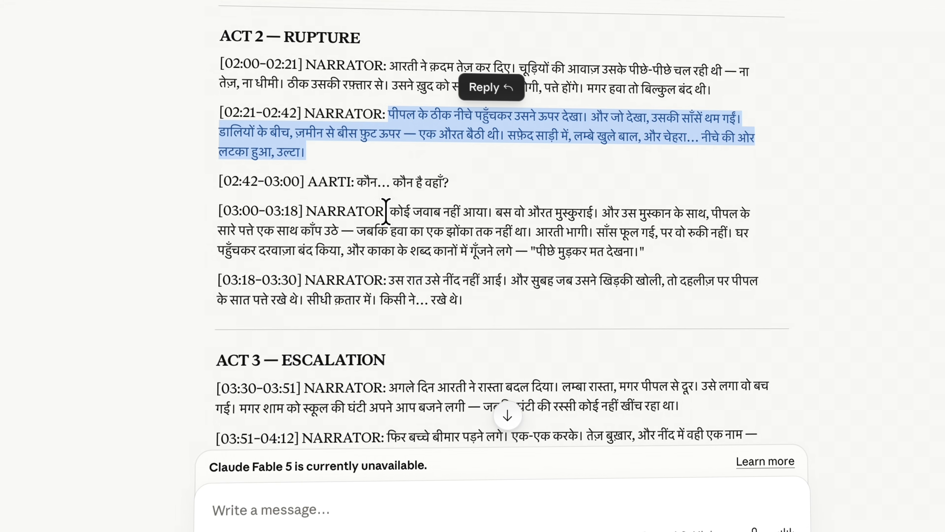
{"action": "left_click_drag", "start_coordinate": [387, 215], "coordinate": [639, 254]}
{"action": "key", "text": "super+c"}
{"action": "key", "text": "ctrl+Left"}
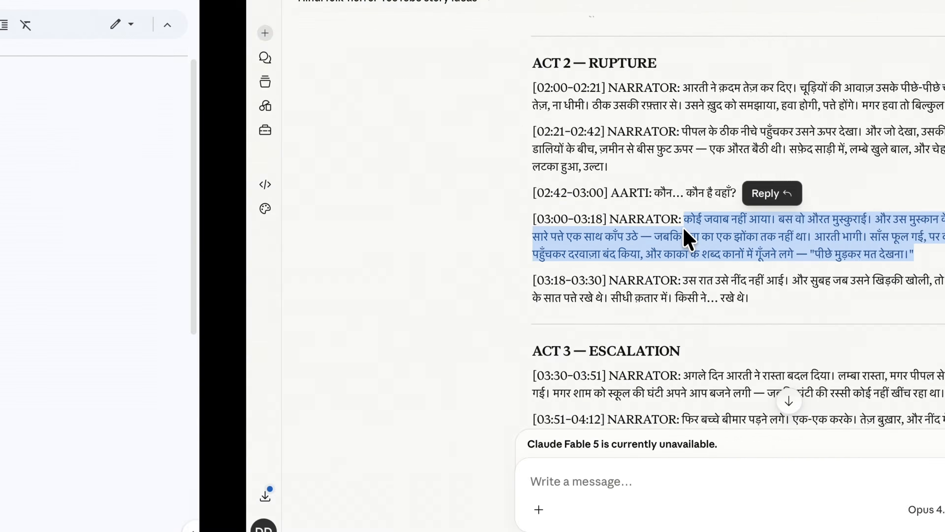
{"action": "key", "text": "super+v"}
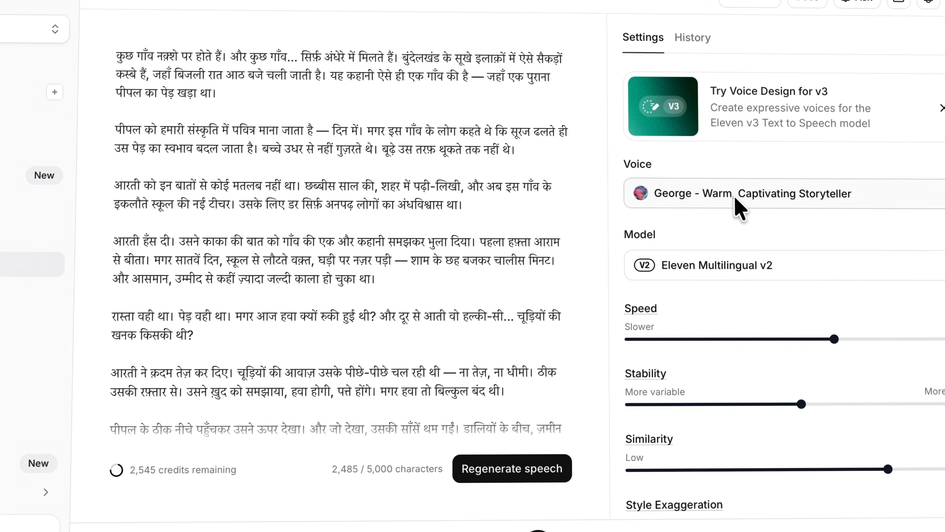
Look through the My Voices list in ElevenLabs for a narration voice and return to the speech settings
{"action": "left_click", "coordinate": [815, 208]}
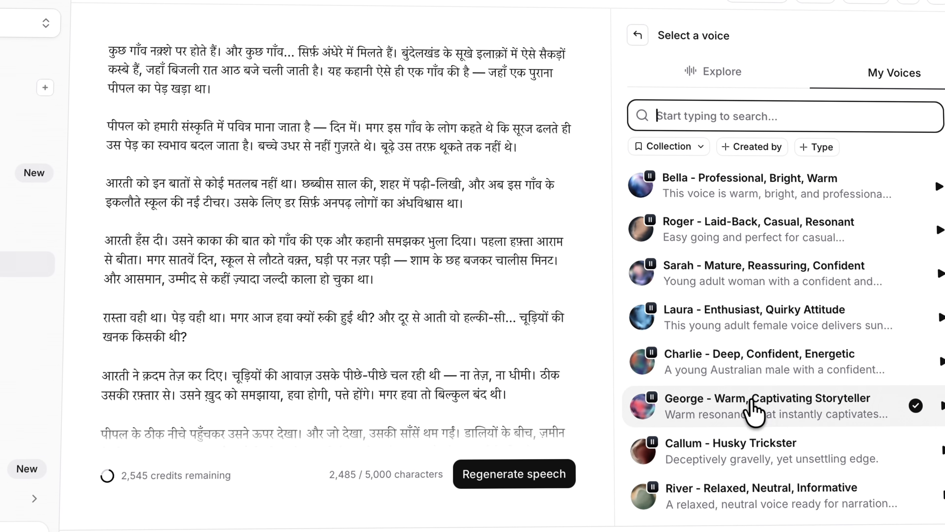
{"action": "scroll", "coordinate": [830, 376], "scroll_direction": "down", "scroll_amount": 10}
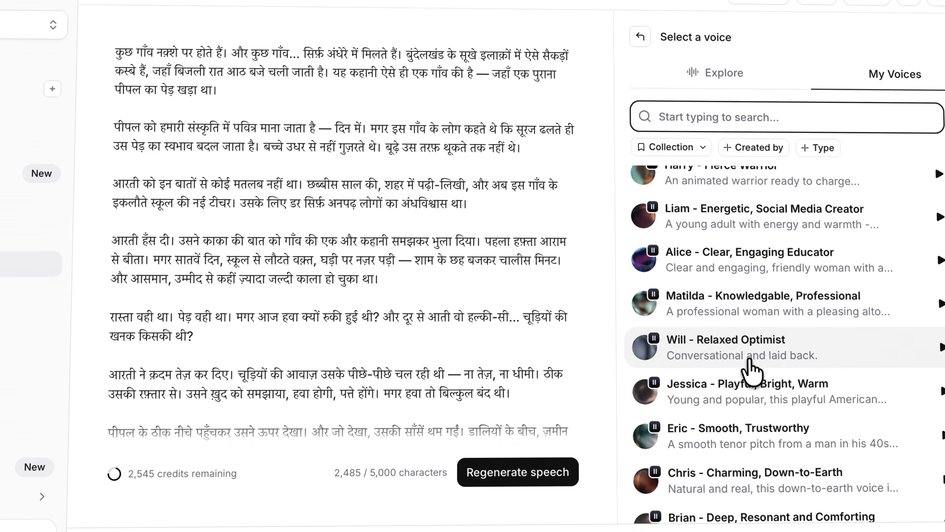
{"action": "scroll", "coordinate": [787, 321], "scroll_direction": "down", "scroll_amount": 3}
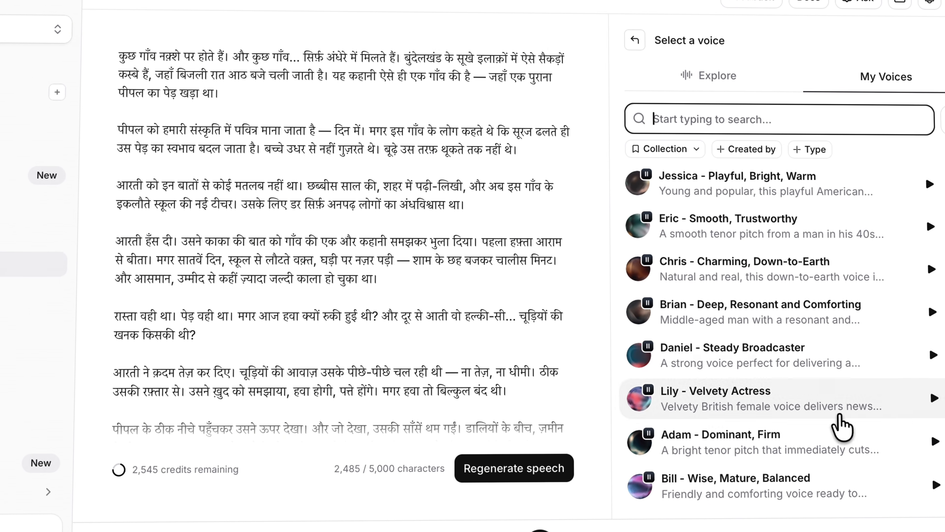
{"action": "left_click", "coordinate": [632, 43]}
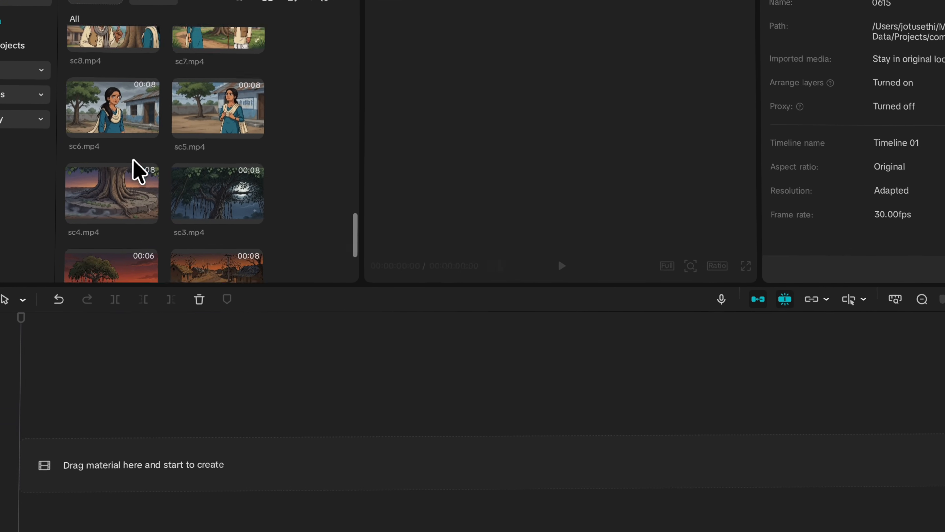
Switch to CapCut and place the ElevenLabs narration audio on the empty timeline, with sc1.mp4 and sc2.mp4 above it from the start
{"action": "scroll", "coordinate": [182, 149], "scroll_direction": "up", "scroll_amount": 5}
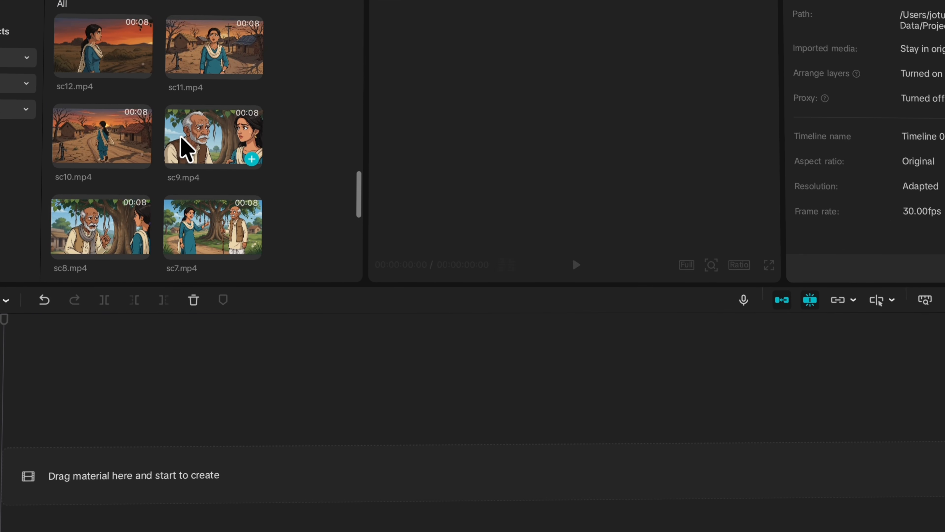
{"action": "scroll", "coordinate": [170, 154], "scroll_direction": "down", "scroll_amount": 15}
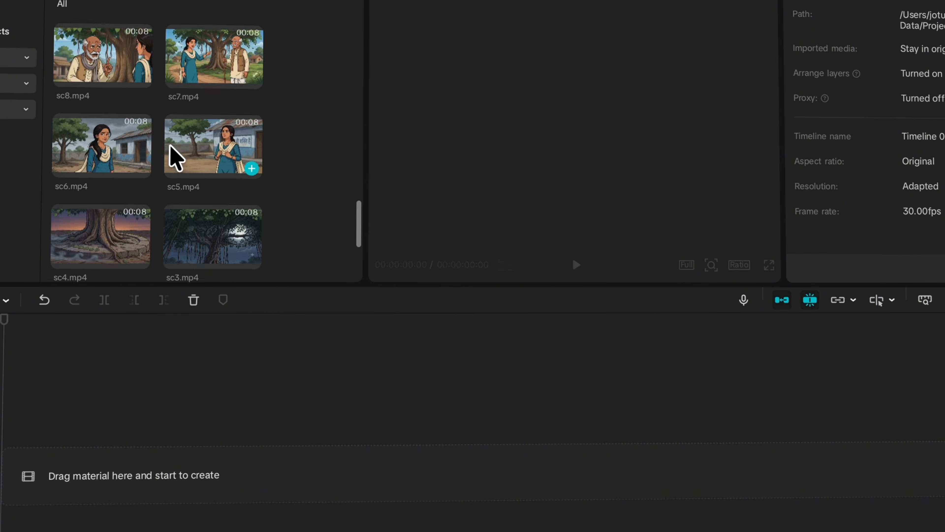
{"action": "left_click_drag", "start_coordinate": [113, 244], "coordinate": [42, 486]}
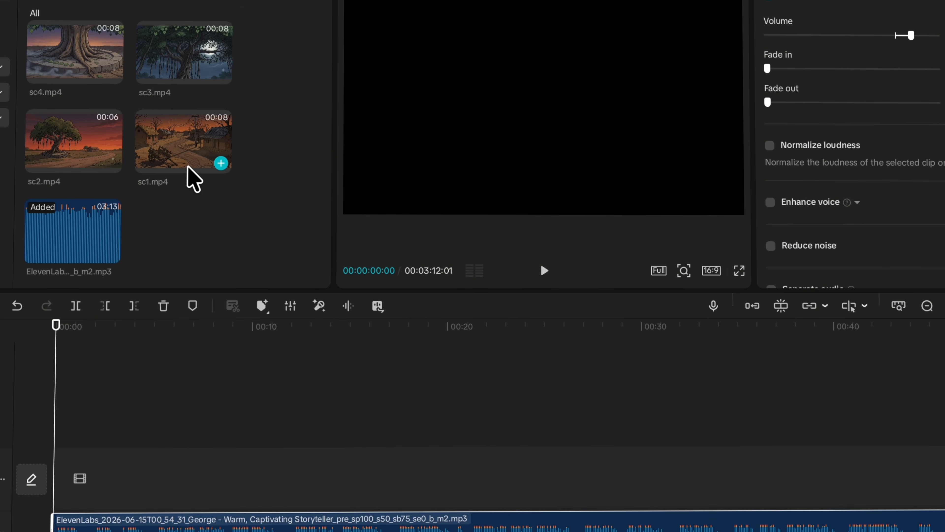
{"action": "left_click_drag", "start_coordinate": [193, 178], "coordinate": [160, 492]}
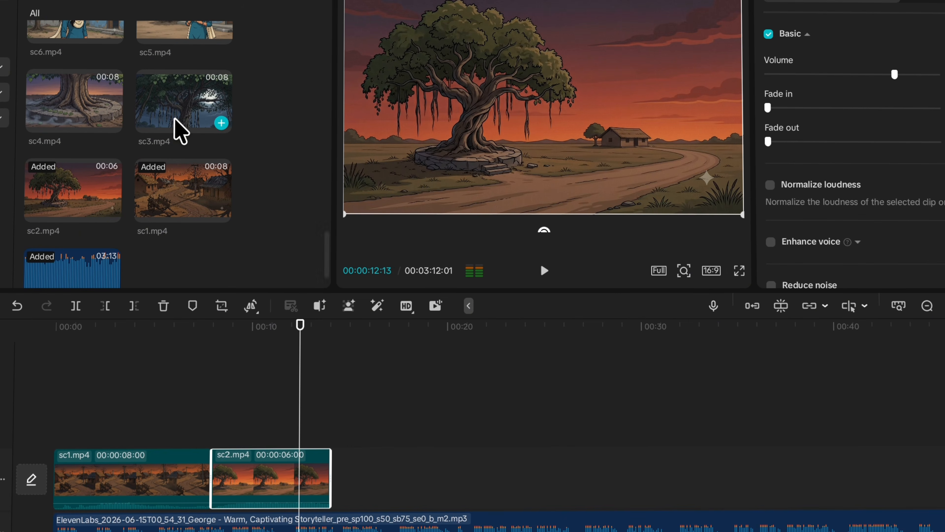
Append sc3.mp4, sc4.mp4, sc5.mp4 and sc6.mp4 in scene order after sc2.mp4 on the video track
{"action": "left_click_drag", "start_coordinate": [181, 131], "coordinate": [422, 444]}
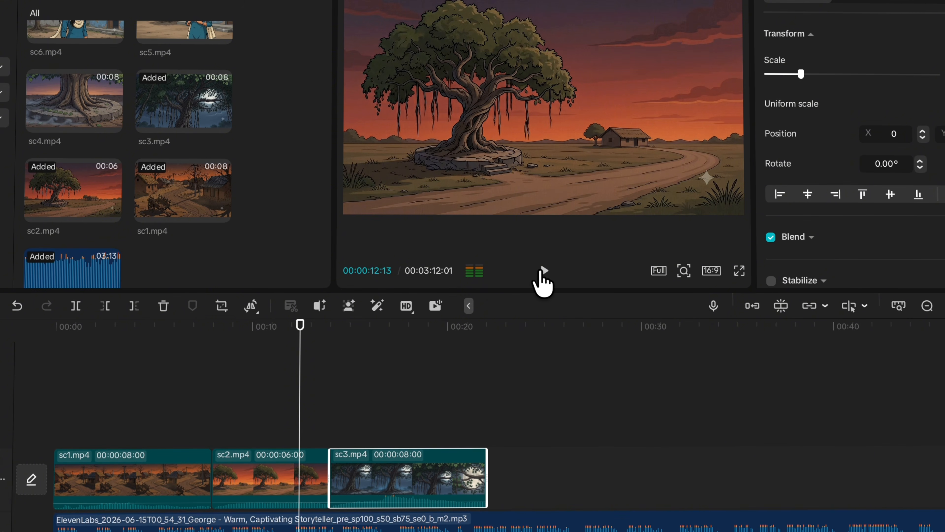
{"action": "left_click", "coordinate": [545, 274]}
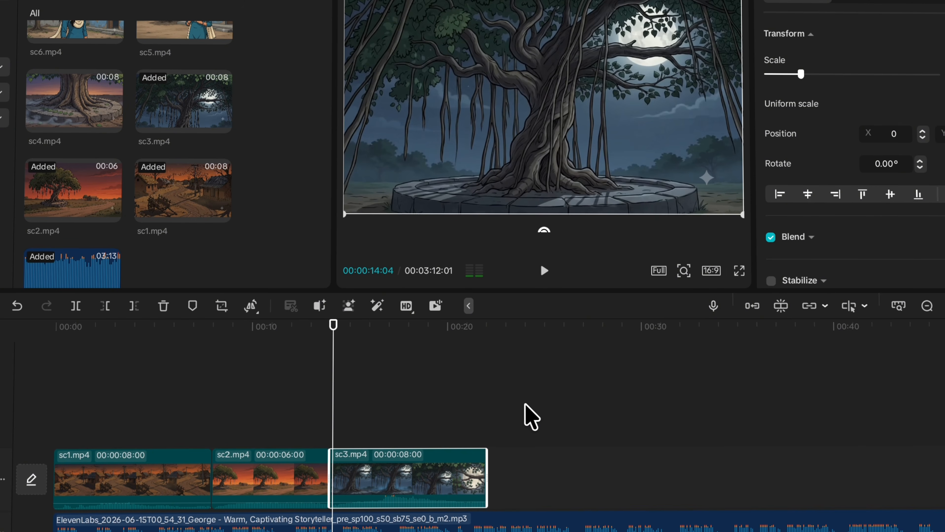
{"action": "left_click_drag", "start_coordinate": [42, 116], "coordinate": [533, 471]}
{"action": "scroll", "coordinate": [309, 249], "scroll_direction": "up", "scroll_amount": 3}
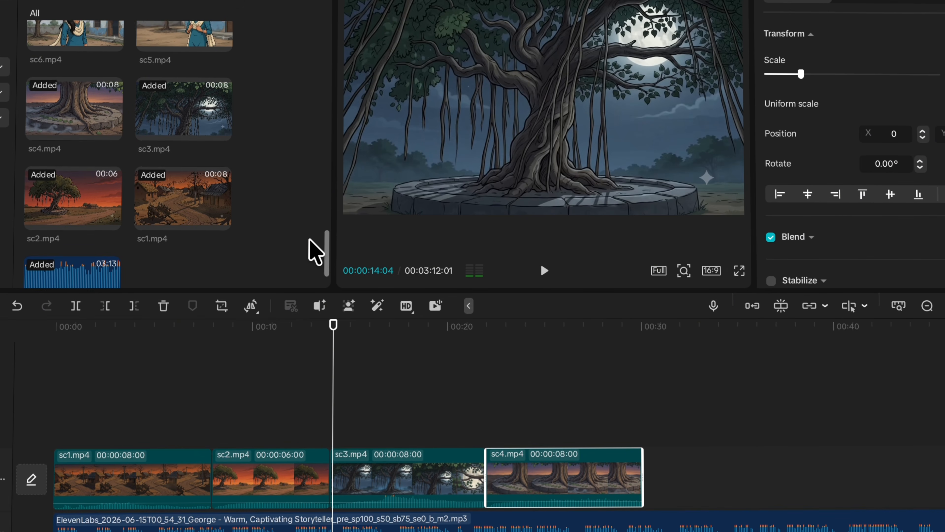
{"action": "left_click_drag", "start_coordinate": [187, 125], "coordinate": [689, 459]}
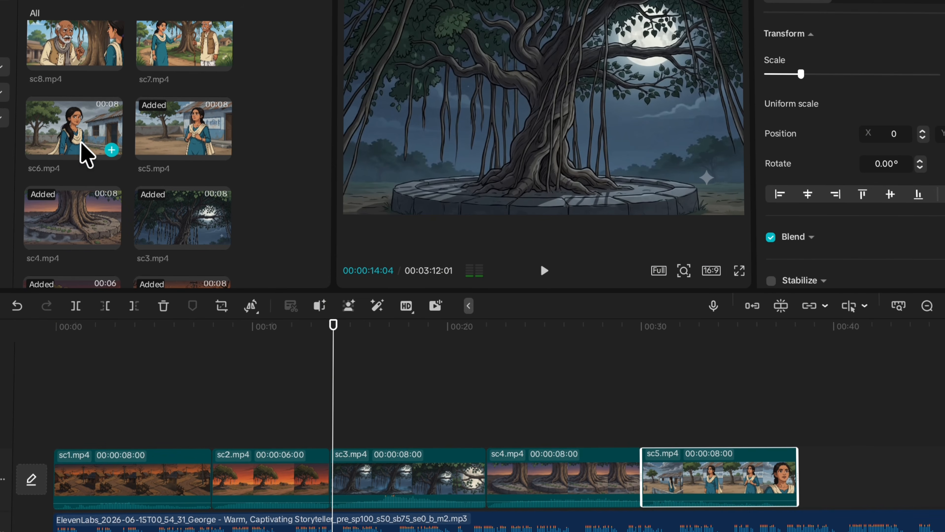
{"action": "left_click_drag", "start_coordinate": [86, 155], "coordinate": [840, 452]}
Fit the clips to the narration by slowing sc3.mp4 and sc4.mp4 to 0.9X and trimming the end of sc6.mp4 to 00:00:44:01
{"action": "left_click", "coordinate": [846, 404]}
{"action": "scroll", "coordinate": [782, 412], "scroll_direction": "right", "scroll_amount": 6}
{"action": "left_click", "coordinate": [764, 411]}
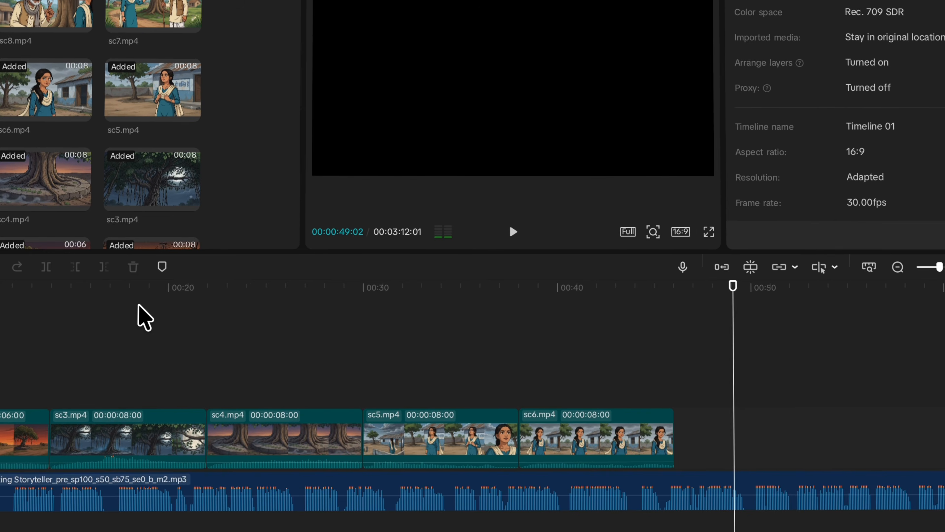
{"action": "left_click_drag", "start_coordinate": [138, 305], "coordinate": [169, 327]}
{"action": "left_click_drag", "start_coordinate": [294, 321], "coordinate": [498, 357]}
{"action": "left_click_drag", "start_coordinate": [570, 355], "coordinate": [566, 327]}
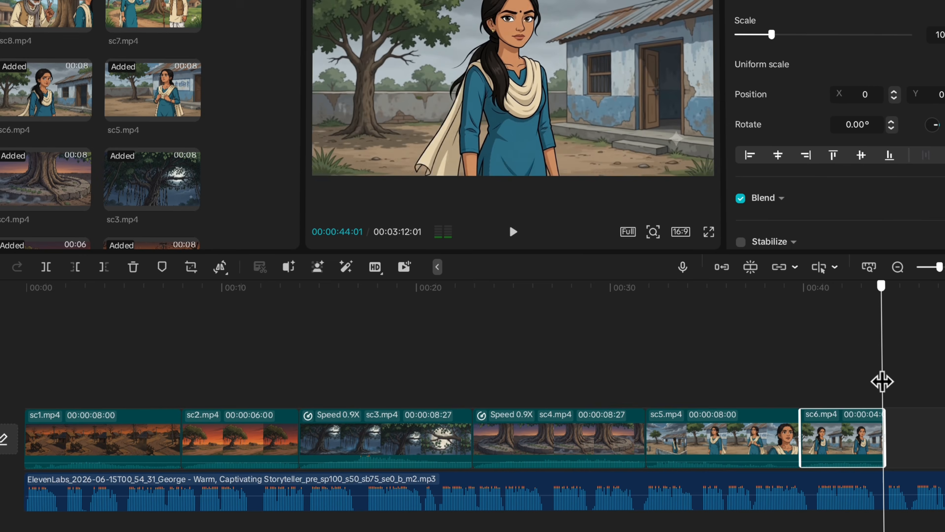
Split the narration audio at 00:00:44:01 and move its second part to start at about 00:57, leaving a gap for the dialogue scenes
{"action": "left_click", "coordinate": [930, 486]}
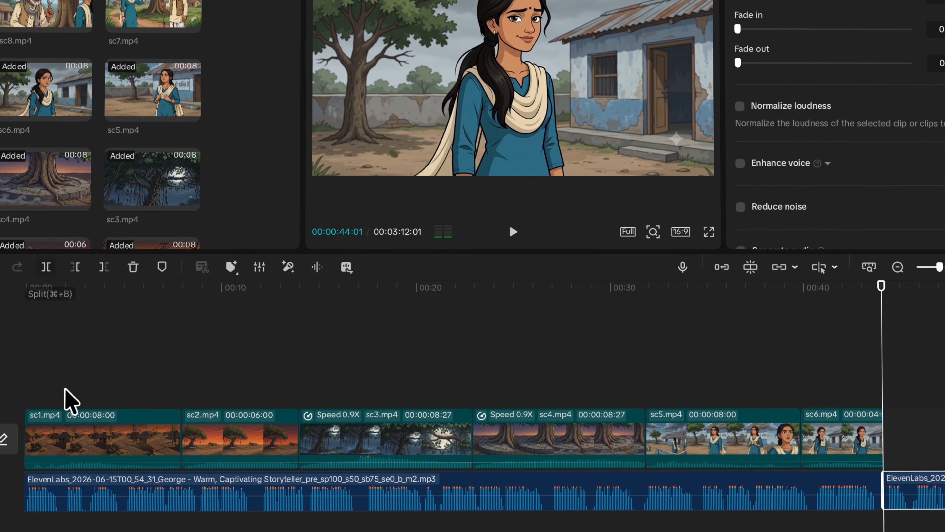
{"action": "scroll", "coordinate": [458, 520], "scroll_direction": "right", "scroll_amount": 10}
{"action": "left_click_drag", "start_coordinate": [458, 520], "coordinate": [640, 456]}
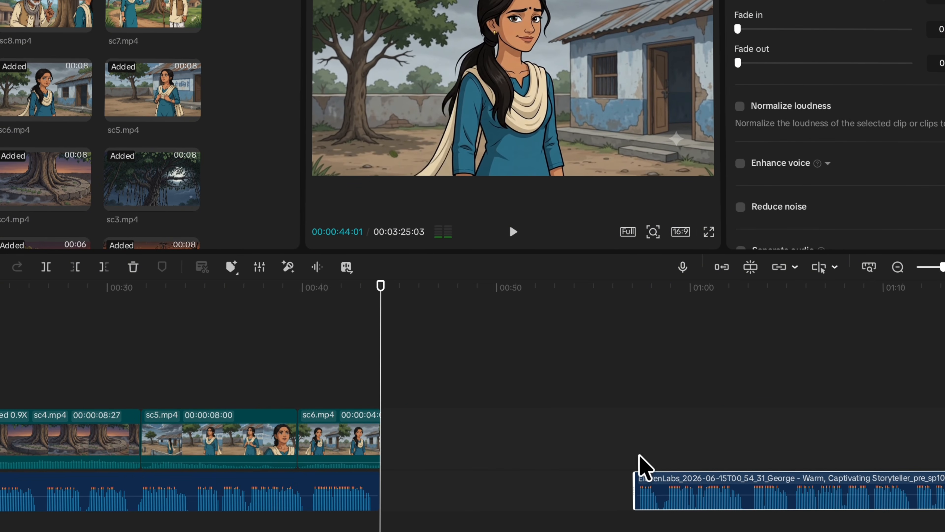
Append sc7.mp4 and sc8.mp4 after sc6.mp4 on the video track and move the second narration part to start at about 01:06
{"action": "scroll", "coordinate": [228, 117], "scroll_direction": "up", "scroll_amount": 2}
{"action": "left_click_drag", "start_coordinate": [186, 83], "coordinate": [421, 419]}
{"action": "left_click", "coordinate": [358, 384]}
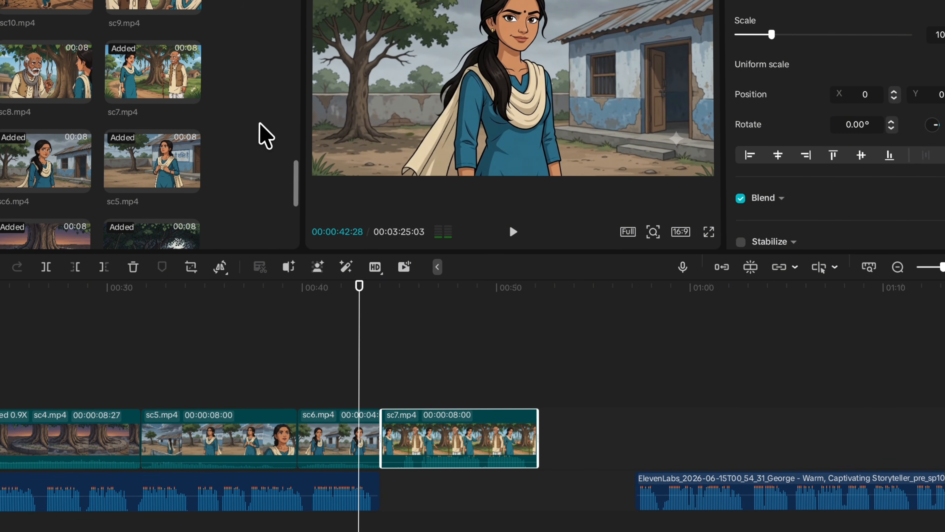
{"action": "left_click_drag", "start_coordinate": [24, 71], "coordinate": [572, 423]}
{"action": "scroll", "coordinate": [570, 428], "scroll_direction": "right", "scroll_amount": 7}
{"action": "left_click_drag", "start_coordinate": [428, 506], "coordinate": [610, 518]}
Append sc9.mp4 and sc10.mp4 after sc8.mp4 and move the second narration part to start at about 01:08
{"action": "scroll", "coordinate": [220, 126], "scroll_direction": "up", "scroll_amount": 5}
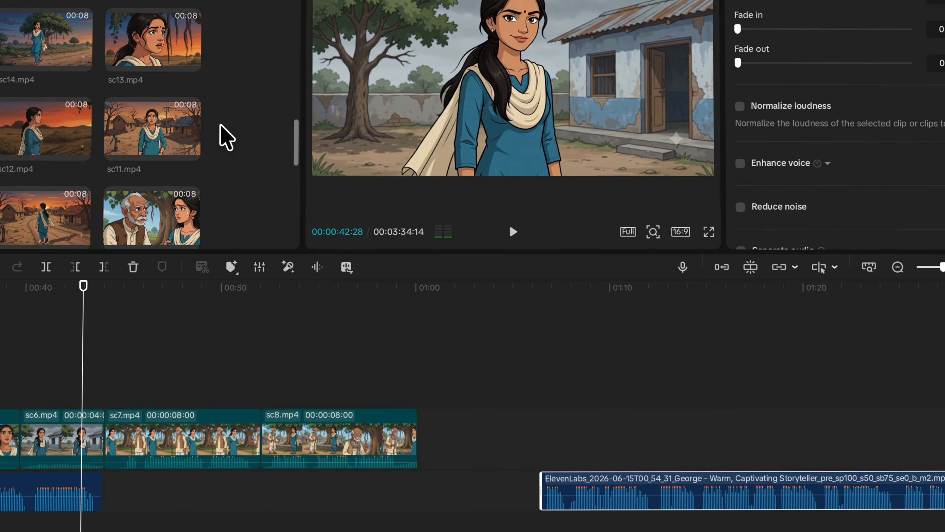
{"action": "left_click_drag", "start_coordinate": [156, 216], "coordinate": [455, 424]}
{"action": "left_click", "coordinate": [103, 354]}
{"action": "left_click", "coordinate": [547, 495]}
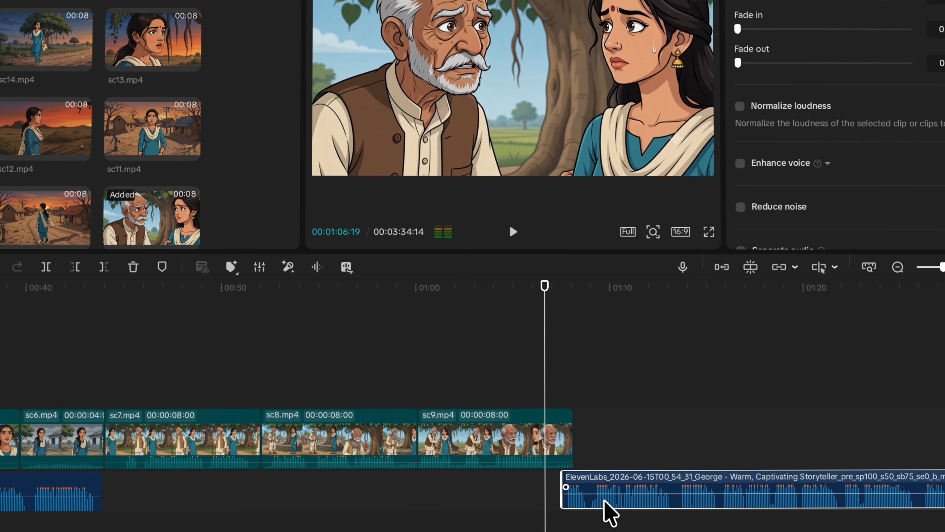
{"action": "left_click", "coordinate": [512, 232]}
{"action": "left_click", "coordinate": [513, 232]}
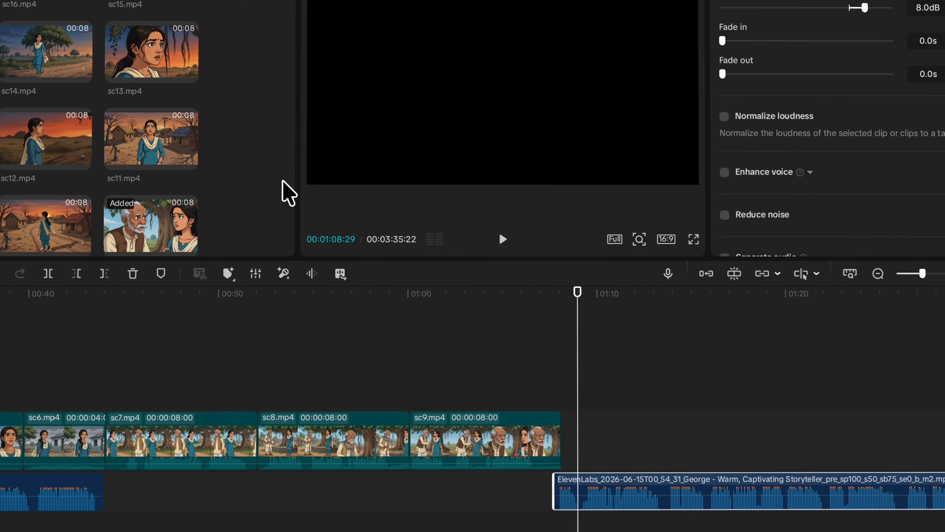
{"action": "left_click_drag", "start_coordinate": [45, 225], "coordinate": [601, 410]}
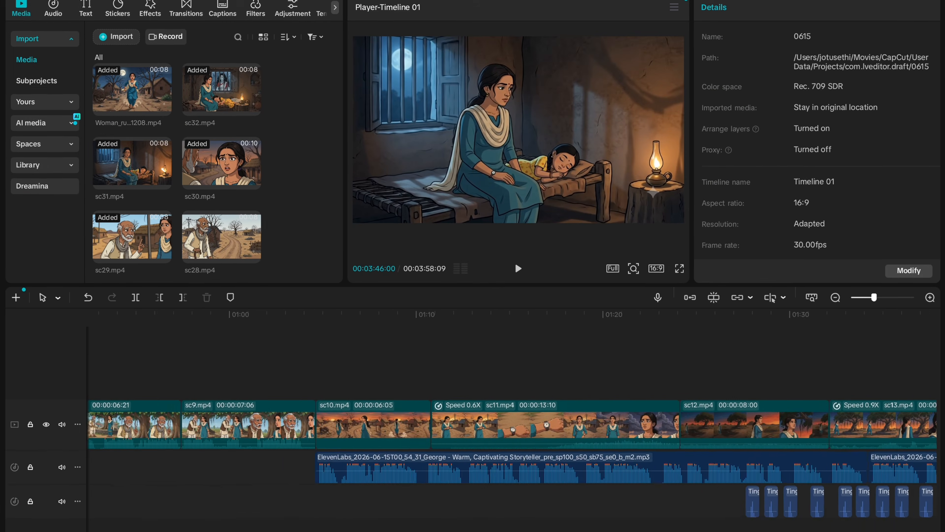
Add Mix overlay transitions at the cuts from sc1.mp4 through sc5.mp4, accepting duplicate frames for clips that are too short
{"action": "scroll", "coordinate": [514, 424], "scroll_direction": "right", "scroll_amount": 20}
{"action": "scroll", "coordinate": [513, 425], "scroll_direction": "left", "scroll_amount": 20}
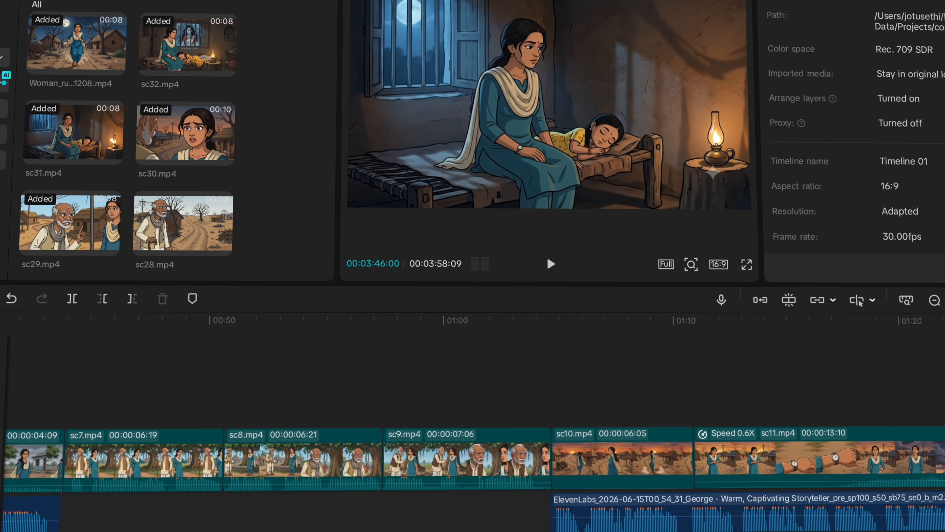
{"action": "scroll", "coordinate": [107, 521], "scroll_direction": "left", "scroll_amount": 20}
{"action": "scroll", "coordinate": [186, 469], "scroll_direction": "right", "scroll_amount": 3}
{"action": "scroll", "coordinate": [257, 409], "scroll_direction": "left", "scroll_amount": 3}
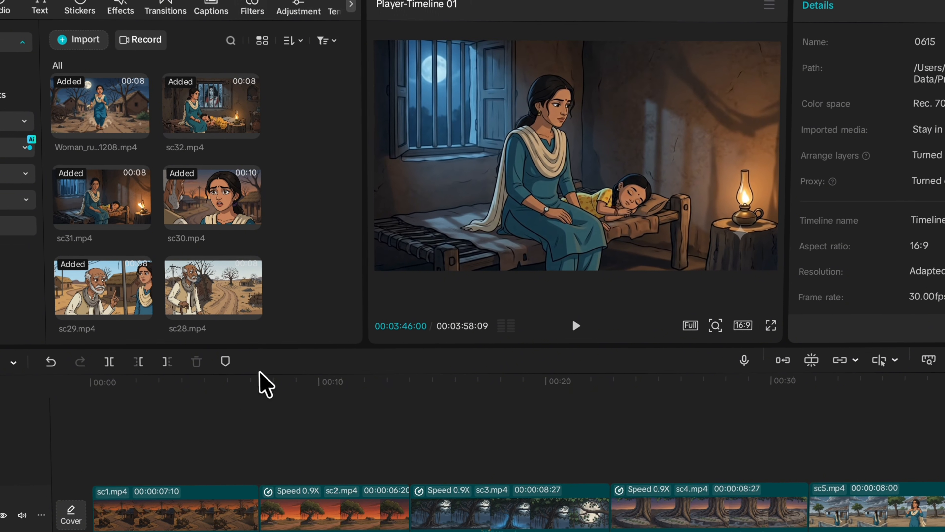
{"action": "left_click", "coordinate": [155, 7]}
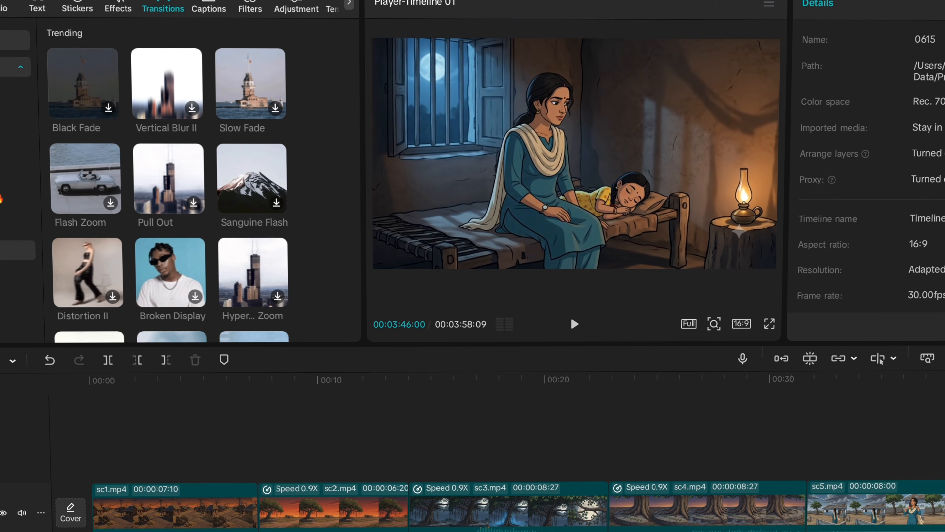
{"action": "left_click", "coordinate": [14, 250]}
{"action": "left_click_drag", "start_coordinate": [87, 89], "coordinate": [260, 512]}
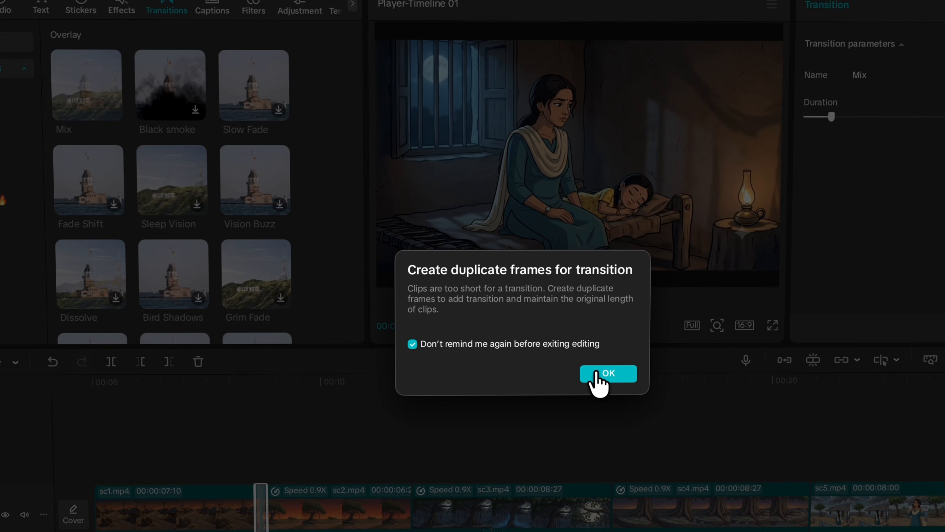
{"action": "left_click", "coordinate": [596, 374]}
{"action": "left_click_drag", "start_coordinate": [506, 419], "coordinate": [611, 508]}
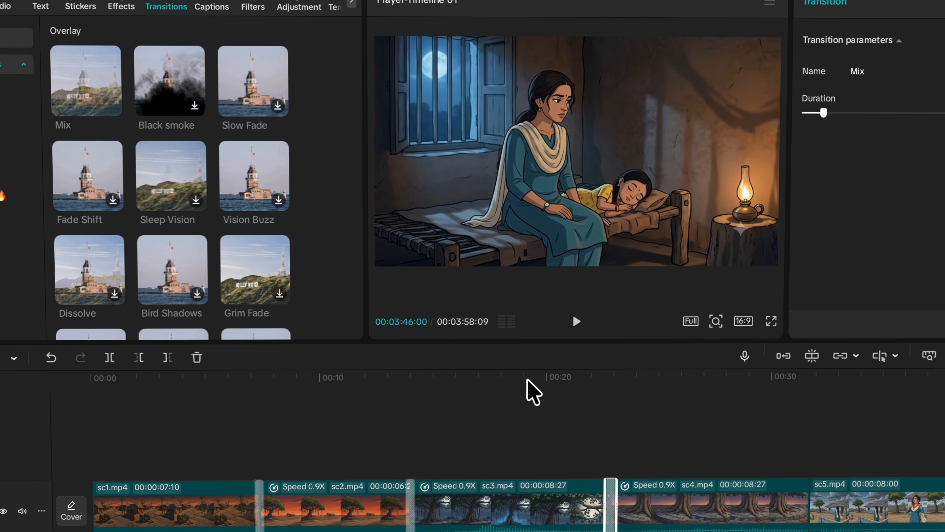
{"action": "left_click_drag", "start_coordinate": [86, 89], "coordinate": [809, 506]}
{"action": "scroll", "coordinate": [570, 521], "scroll_direction": "right", "scroll_amount": 15}
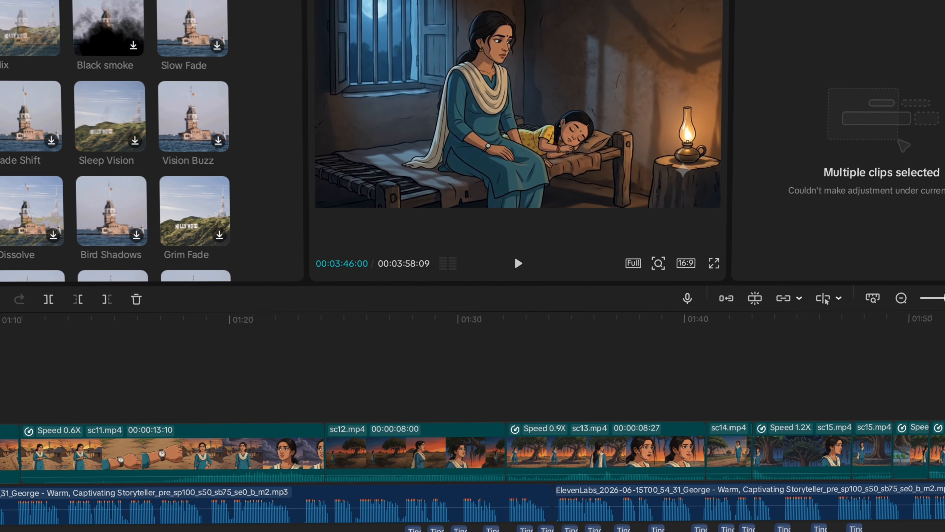
{"action": "scroll", "coordinate": [558, 492], "scroll_direction": "right", "scroll_amount": 5}
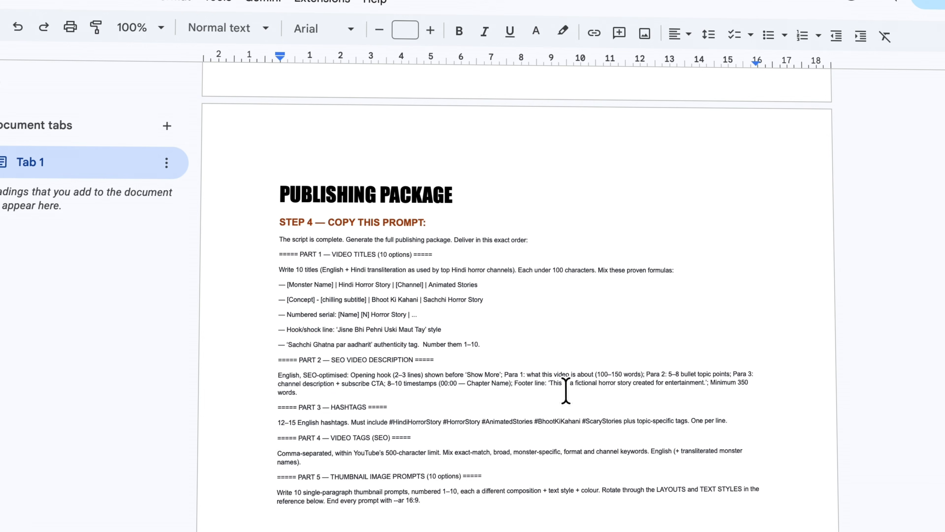
Copy the Step 4 Publishing Package prompt with the thumbnail style reference guide from the Google Docs document and send it to Claude
{"action": "scroll", "coordinate": [274, 182], "scroll_direction": "down", "scroll_amount": 3}
{"action": "scroll", "coordinate": [541, 300], "scroll_direction": "down", "scroll_amount": 15}
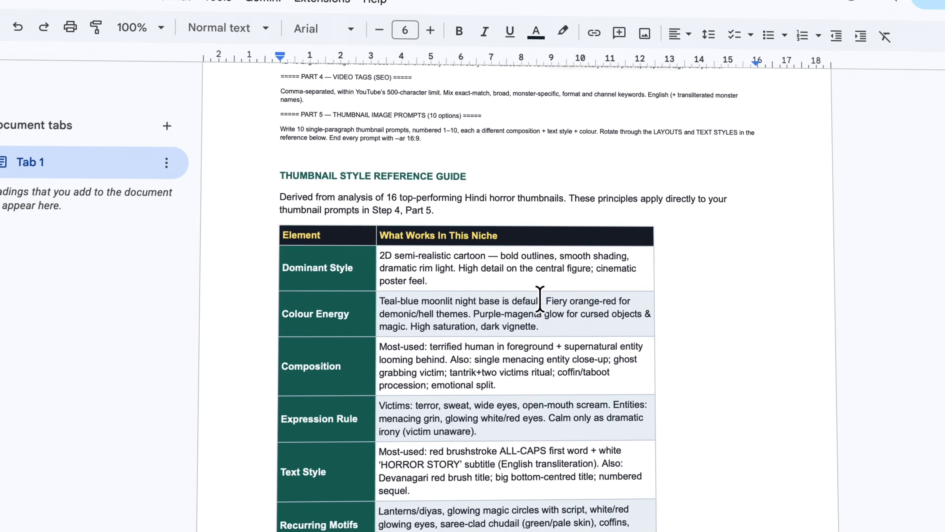
{"action": "left_click", "coordinate": [629, 383], "text": "shift"}
{"action": "scroll", "coordinate": [653, 386], "scroll_direction": "up", "scroll_amount": 8}
{"action": "scroll", "coordinate": [653, 385], "scroll_direction": "down", "scroll_amount": 20}
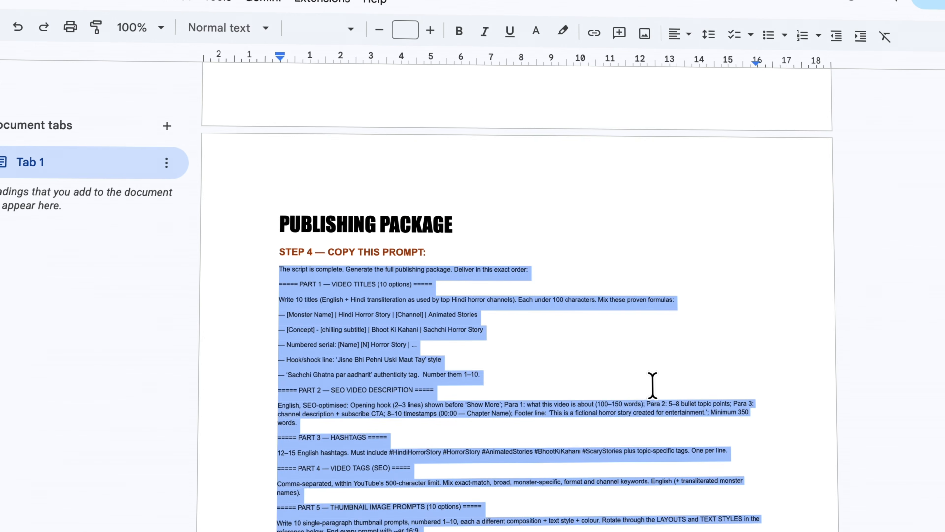
{"action": "key", "text": "super+Tab"}
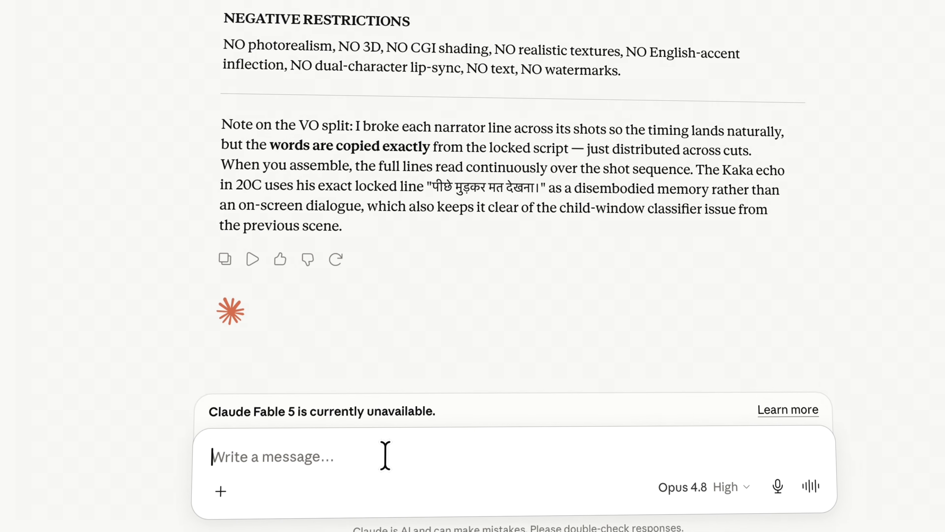
{"action": "key", "text": "super+v"}
{"action": "left_click", "coordinate": [809, 482]}
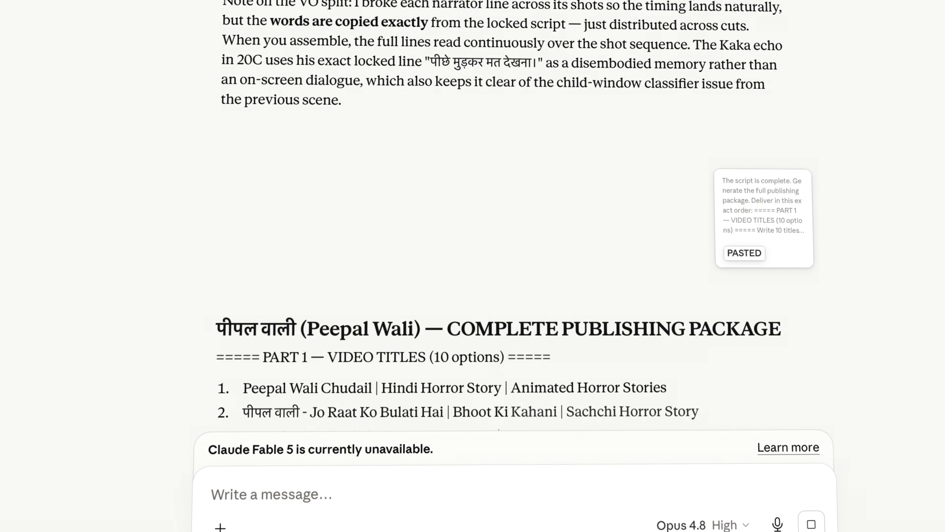
Copy Claude's first thumbnail prompt (Layout 1 + Style A) and generate it in a new Flow project with Nano Banana Pro, x2
{"action": "scroll", "coordinate": [497, 215], "scroll_direction": "down", "scroll_amount": 20}
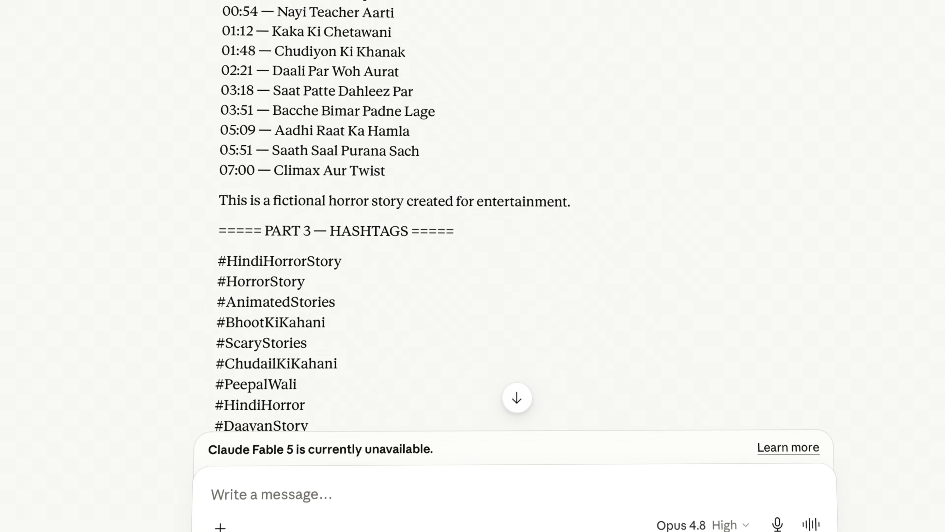
{"action": "scroll", "coordinate": [514, 107], "scroll_direction": "down", "scroll_amount": 4}
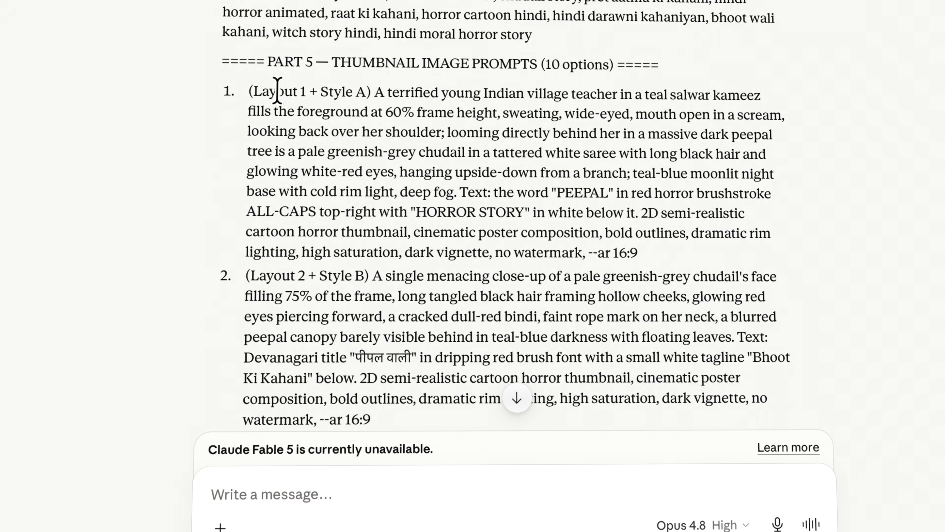
{"action": "scroll", "coordinate": [521, 83], "scroll_direction": "down", "scroll_amount": 2}
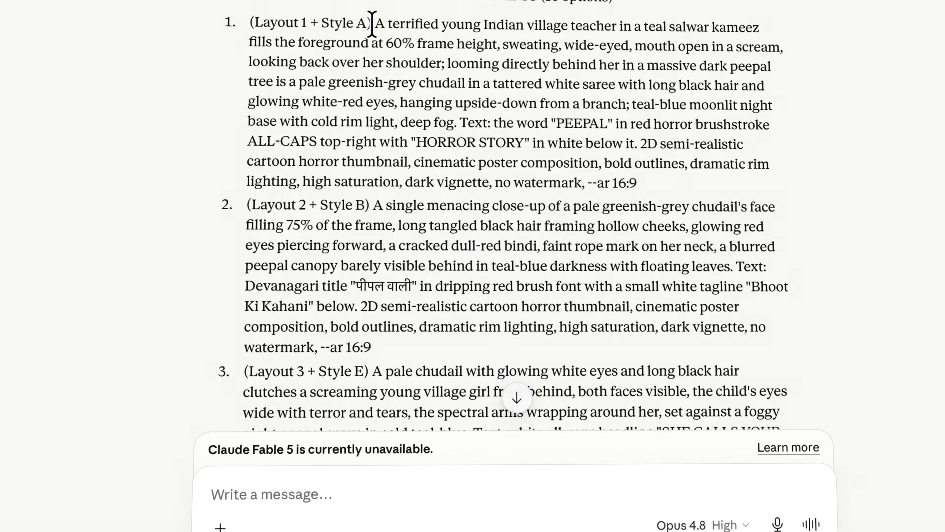
{"action": "left_click_drag", "start_coordinate": [376, 20], "coordinate": [639, 183]}
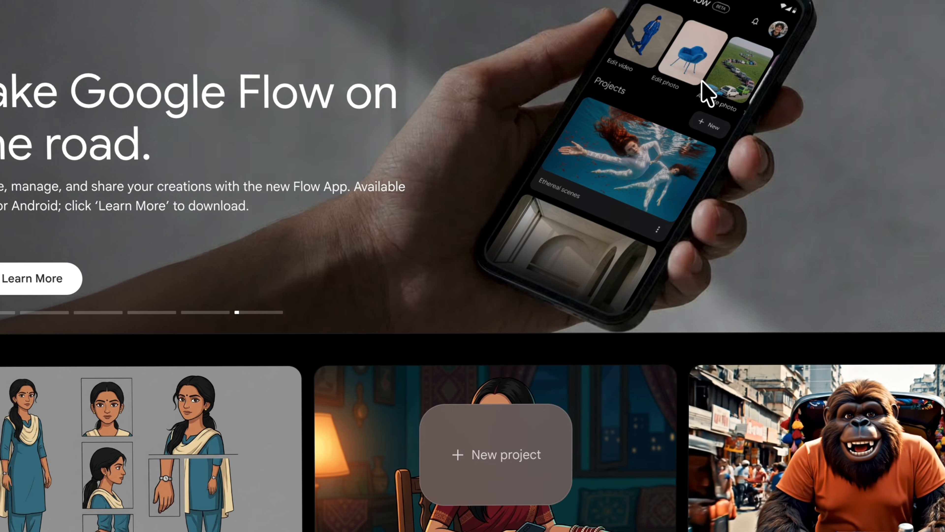
{"action": "left_click", "coordinate": [521, 448]}
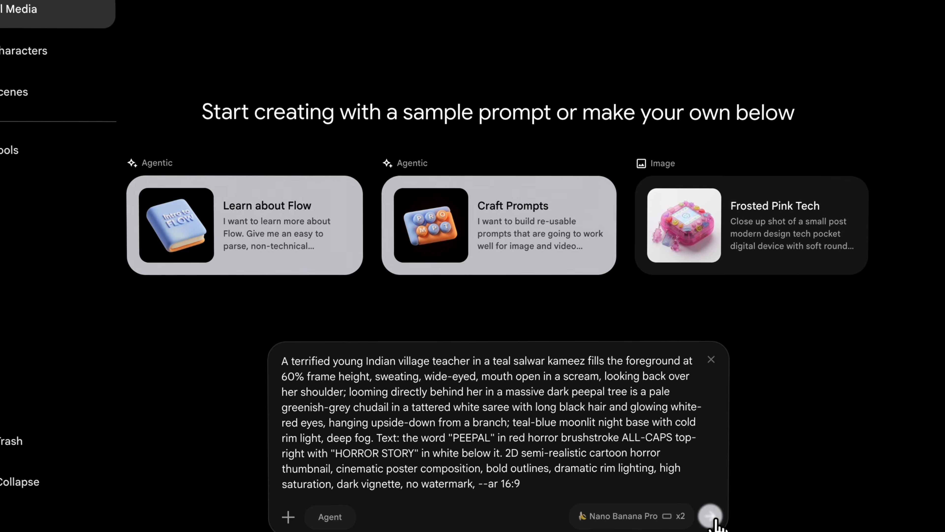
{"action": "left_click", "coordinate": [714, 501]}
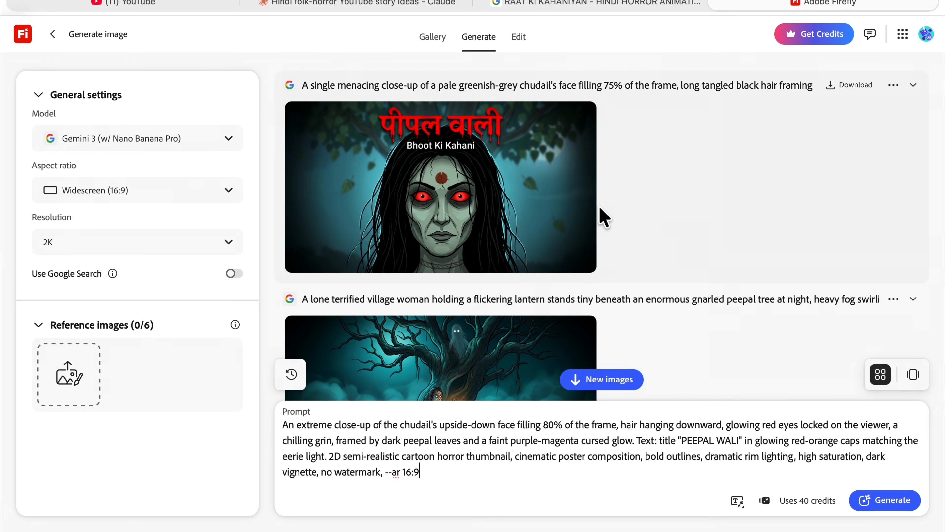
Examine and compare the Peepal Wali thumbnail images generated in Adobe Firefly, Gemini and Flow
{"action": "scroll", "coordinate": [600, 208], "scroll_direction": "down", "scroll_amount": 15}
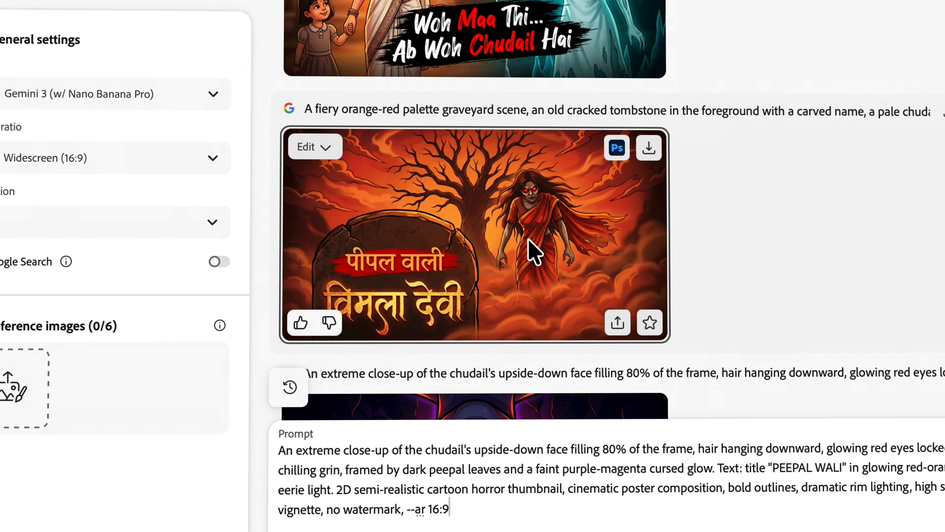
{"action": "scroll", "coordinate": [521, 257], "scroll_direction": "down", "scroll_amount": 5}
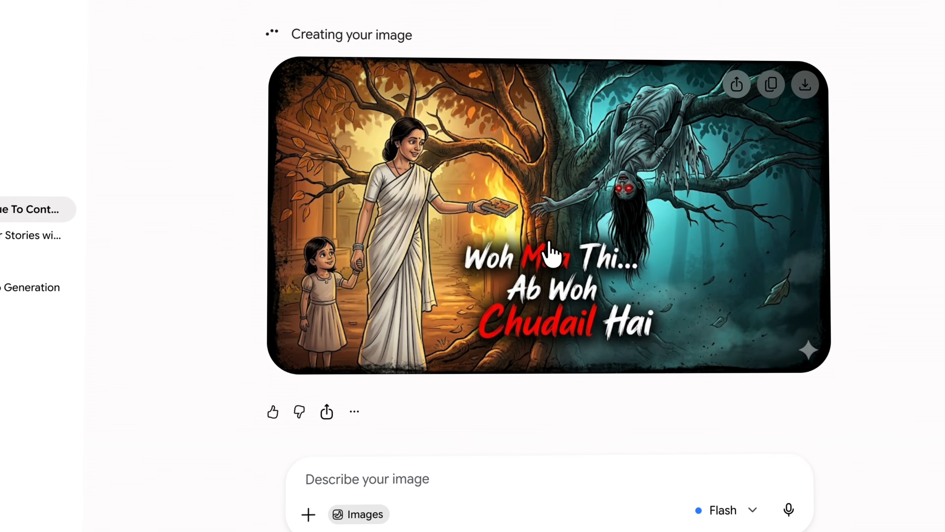
{"action": "scroll", "coordinate": [553, 253], "scroll_direction": "up", "scroll_amount": 6}
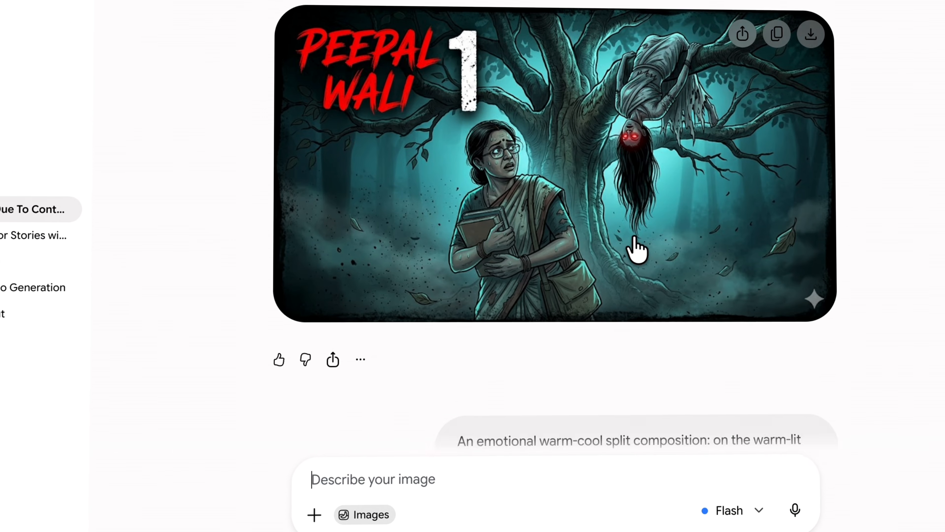
{"action": "scroll", "coordinate": [633, 249], "scroll_direction": "up", "scroll_amount": 2}
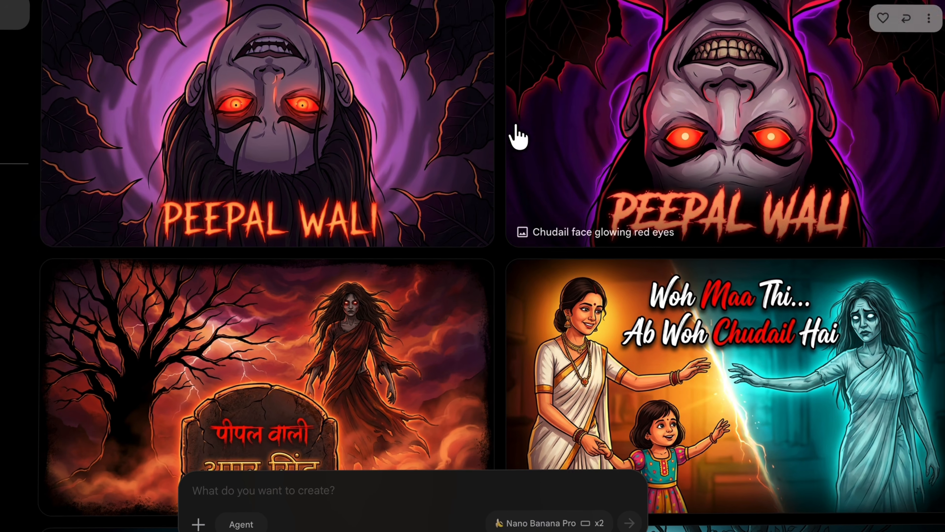
{"action": "scroll", "coordinate": [283, 194], "scroll_direction": "down", "scroll_amount": 4}
{"action": "scroll", "coordinate": [127, 345], "scroll_direction": "down", "scroll_amount": 6}
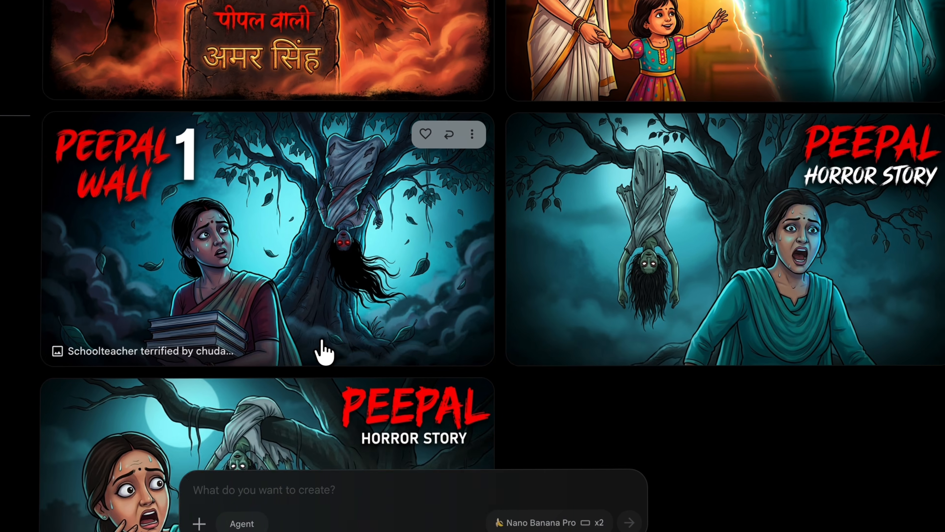
{"action": "scroll", "coordinate": [481, 334], "scroll_direction": "up", "scroll_amount": 2}
{"action": "scroll", "coordinate": [769, 326], "scroll_direction": "up", "scroll_amount": 6}
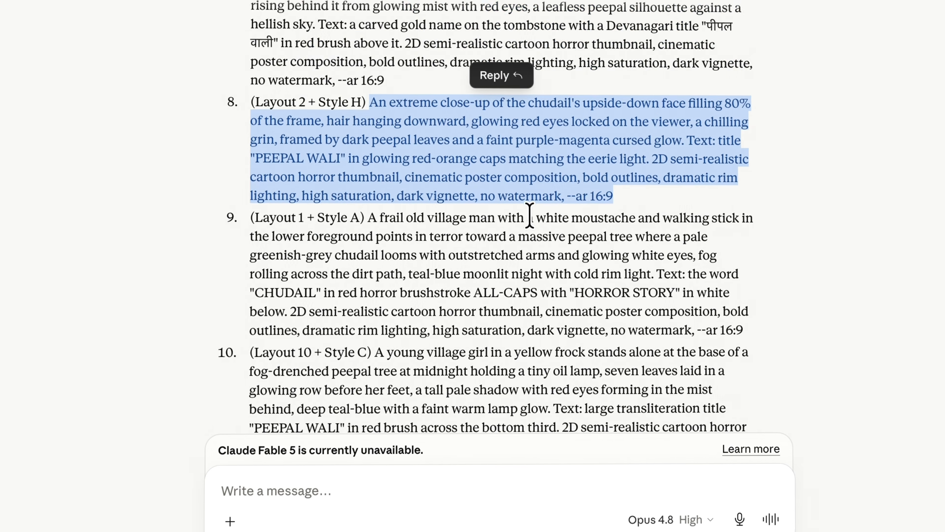
Switch to Claude and read through the publishing package's titles, SEO description, hashtags, video tags and thumbnail prompts
{"action": "scroll", "coordinate": [461, 219], "scroll_direction": "down", "scroll_amount": 2}
{"action": "scroll", "coordinate": [463, 225], "scroll_direction": "up", "scroll_amount": 2}
{"action": "scroll", "coordinate": [463, 225], "scroll_direction": "up", "scroll_amount": 15}
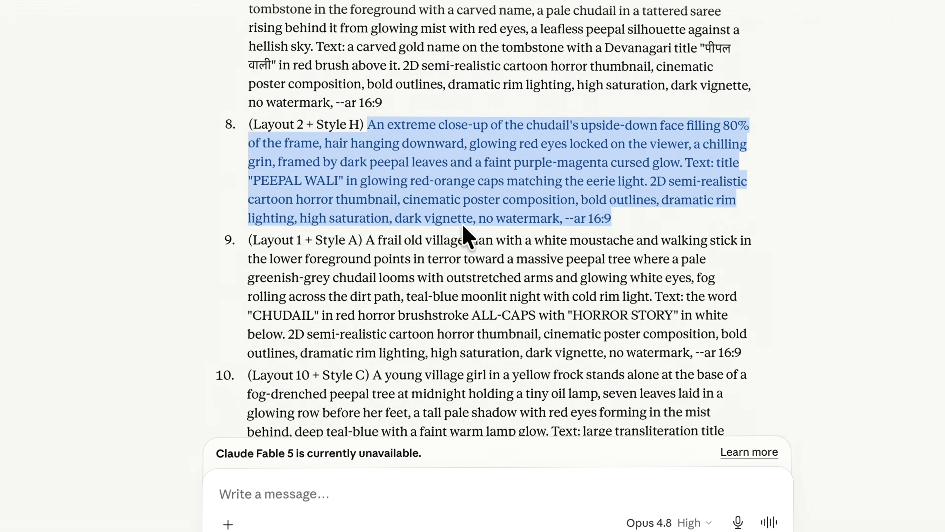
{"action": "scroll", "coordinate": [463, 226], "scroll_direction": "up", "scroll_amount": 20}
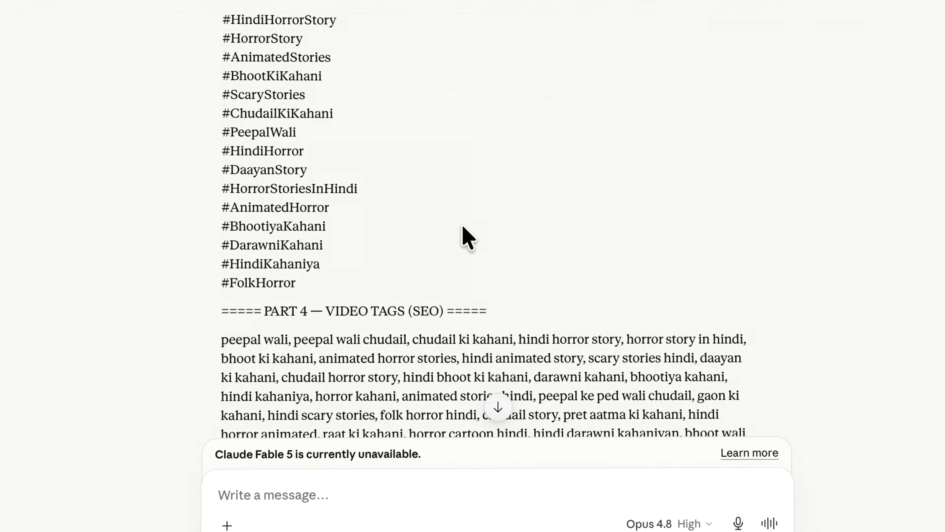
{"action": "scroll", "coordinate": [464, 224], "scroll_direction": "up", "scroll_amount": 20}
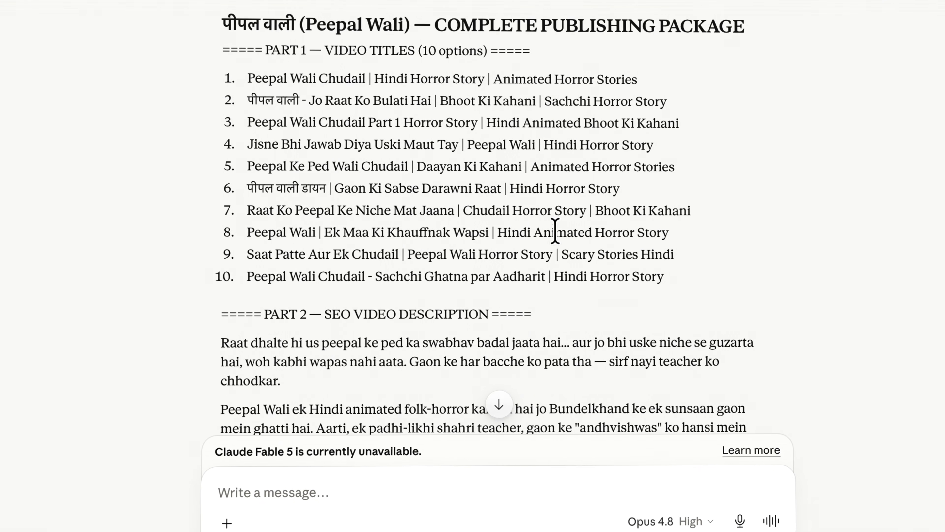
{"action": "scroll", "coordinate": [434, 223], "scroll_direction": "down", "scroll_amount": 5}
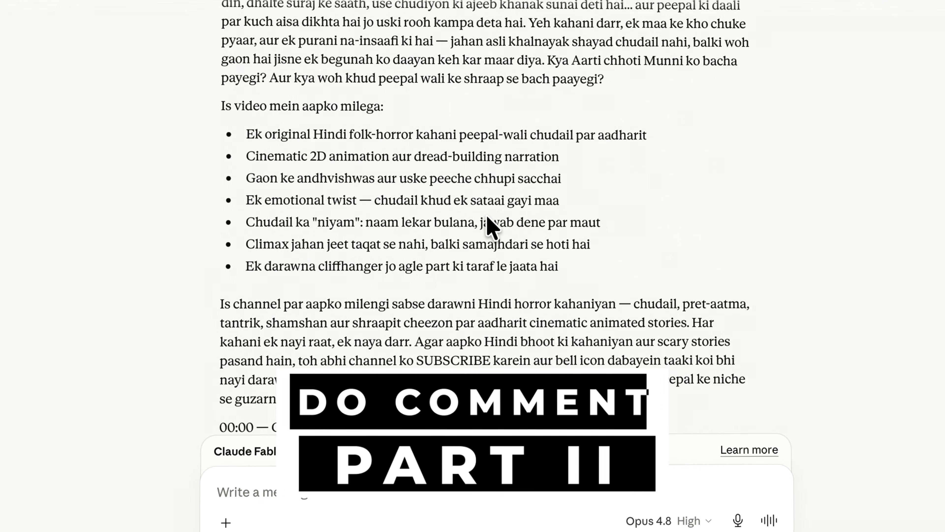
{"action": "scroll", "coordinate": [487, 215], "scroll_direction": "down", "scroll_amount": 20}
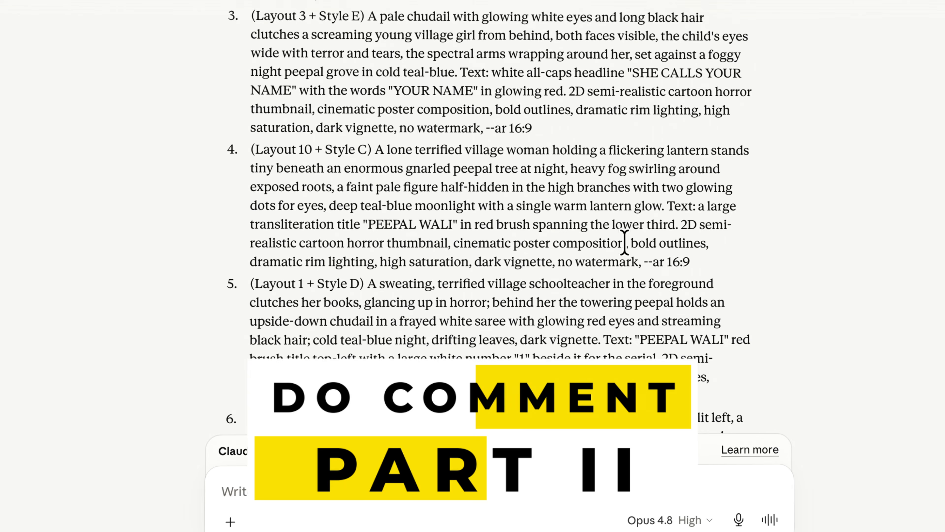
{"action": "scroll", "coordinate": [619, 253], "scroll_direction": "down", "scroll_amount": 20}
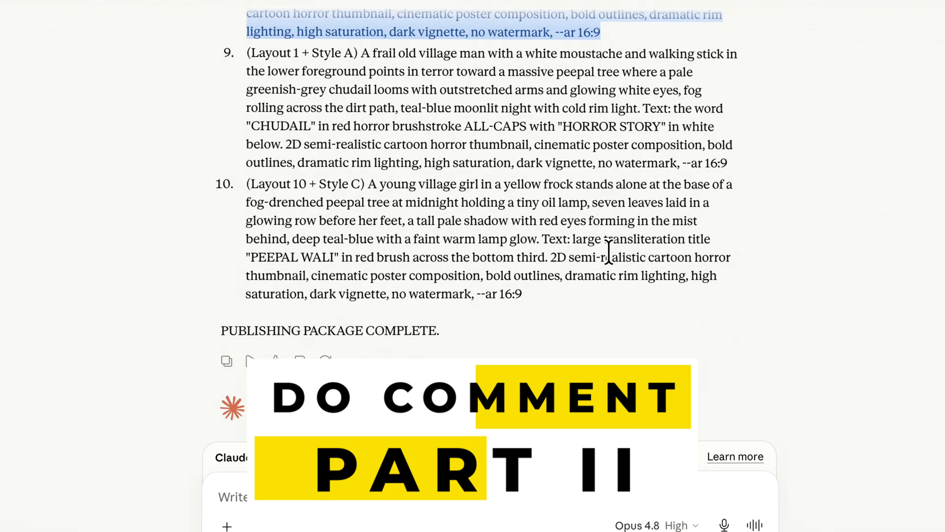
{"action": "scroll", "coordinate": [616, 259], "scroll_direction": "up", "scroll_amount": 8}
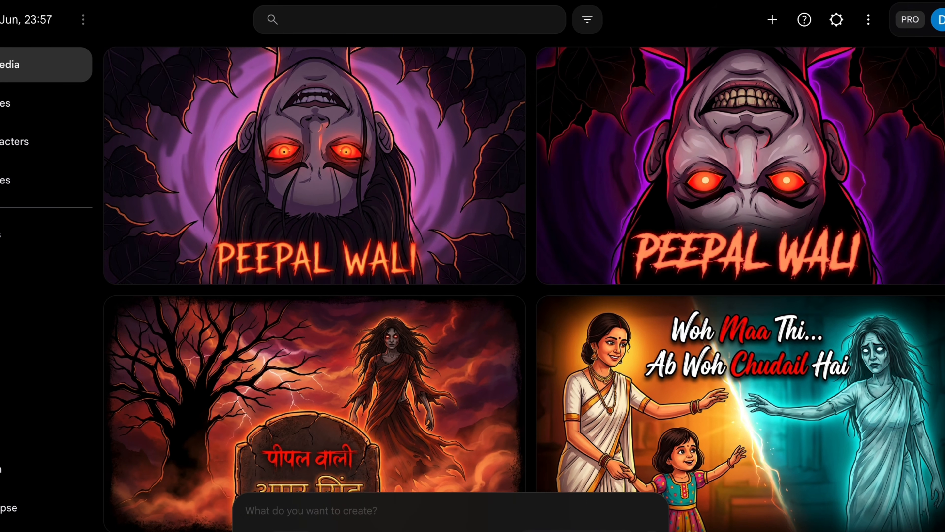
Switch to Flow and look over the generated thumbnail options in the project once more
{"action": "scroll", "coordinate": [521, 298], "scroll_direction": "down", "scroll_amount": 3}
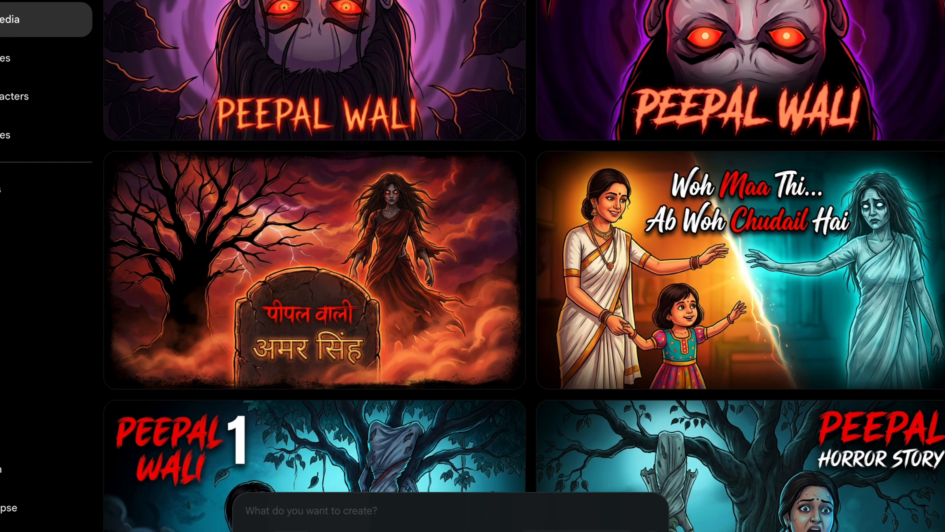
{"action": "scroll", "coordinate": [522, 298], "scroll_direction": "down", "scroll_amount": 4}
{"action": "scroll", "coordinate": [521, 298], "scroll_direction": "up", "scroll_amount": 4}
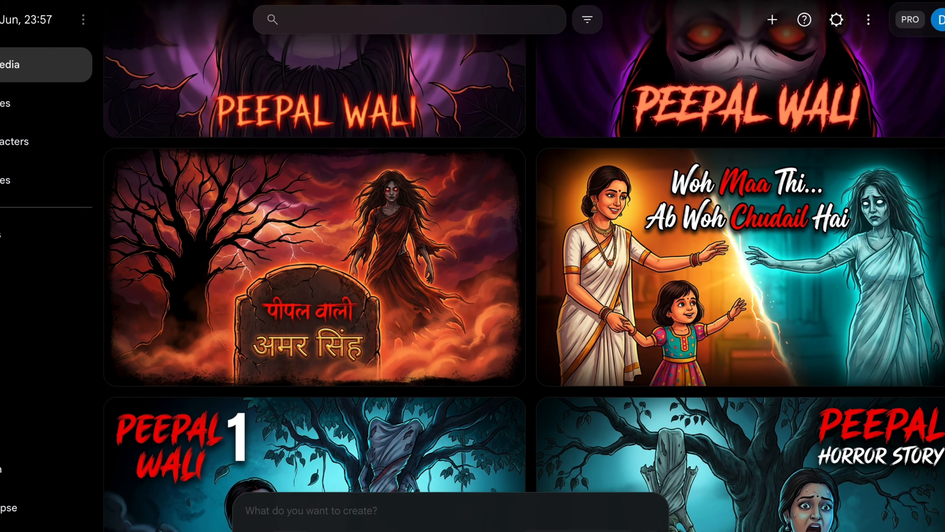